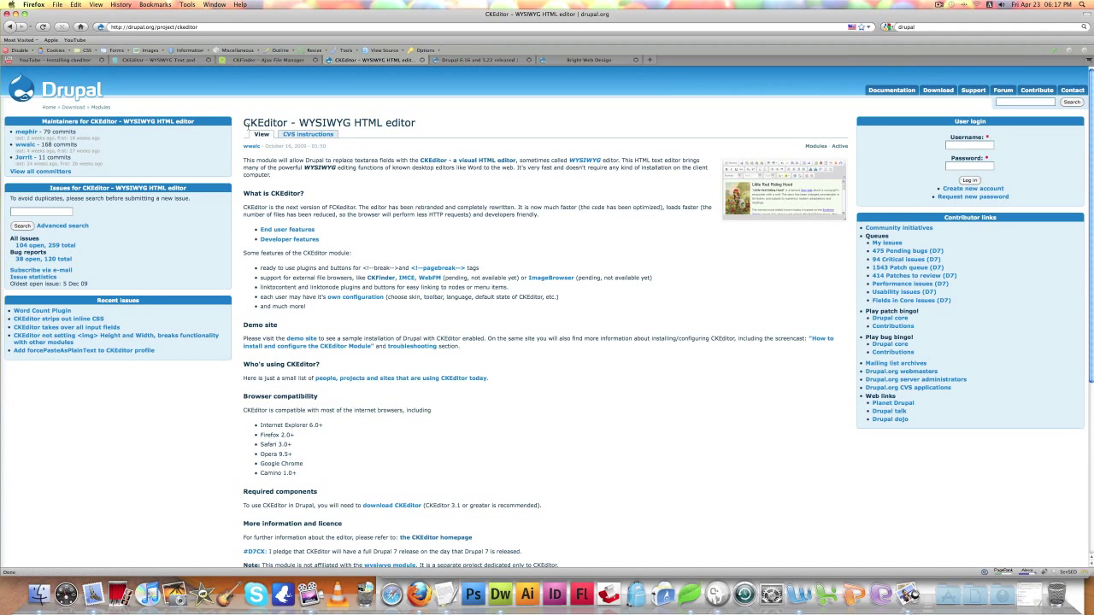
Step: Save ckeditor-6.x-1.1.tar.gz from the drupal.org CKEditor project page, then go to the ckeditor.com tab
drag(243, 122, 458, 158)
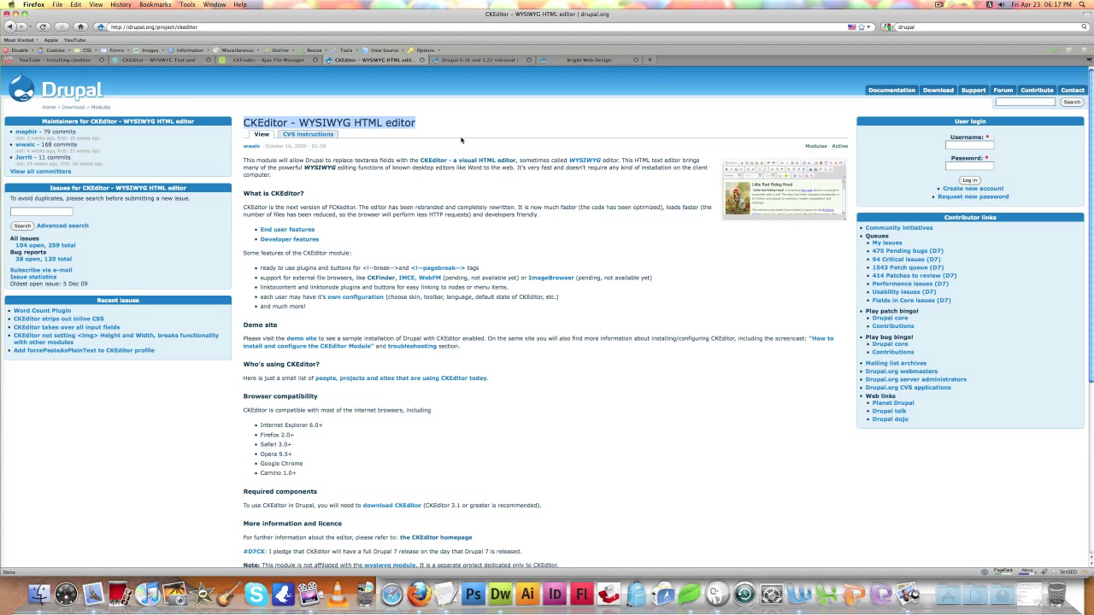
click(460, 140)
scroll(592, 187, down, 3)
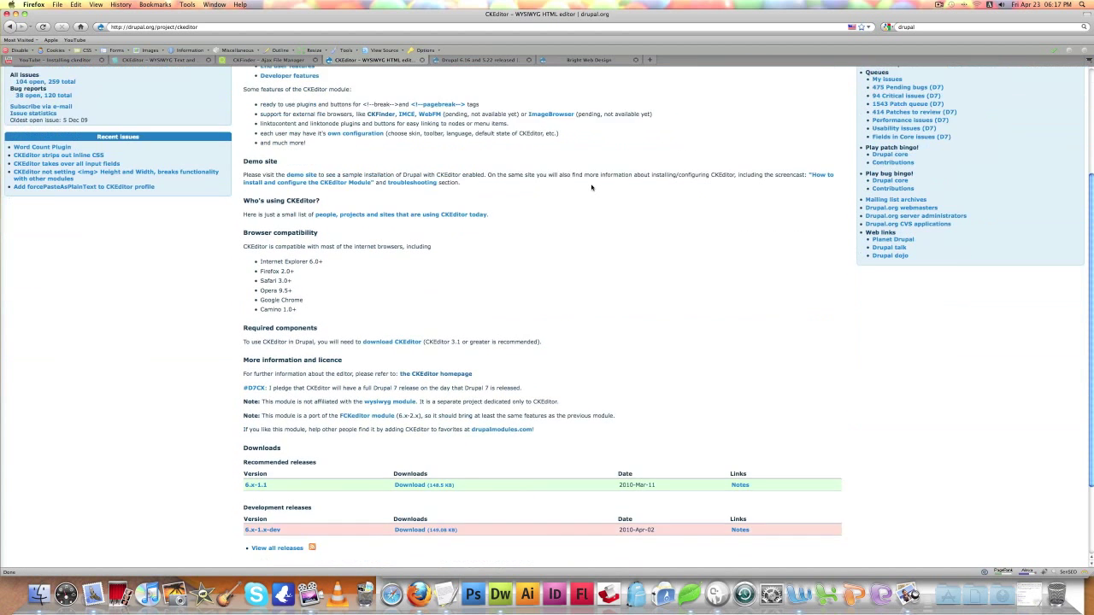
scroll(592, 187, down, 3)
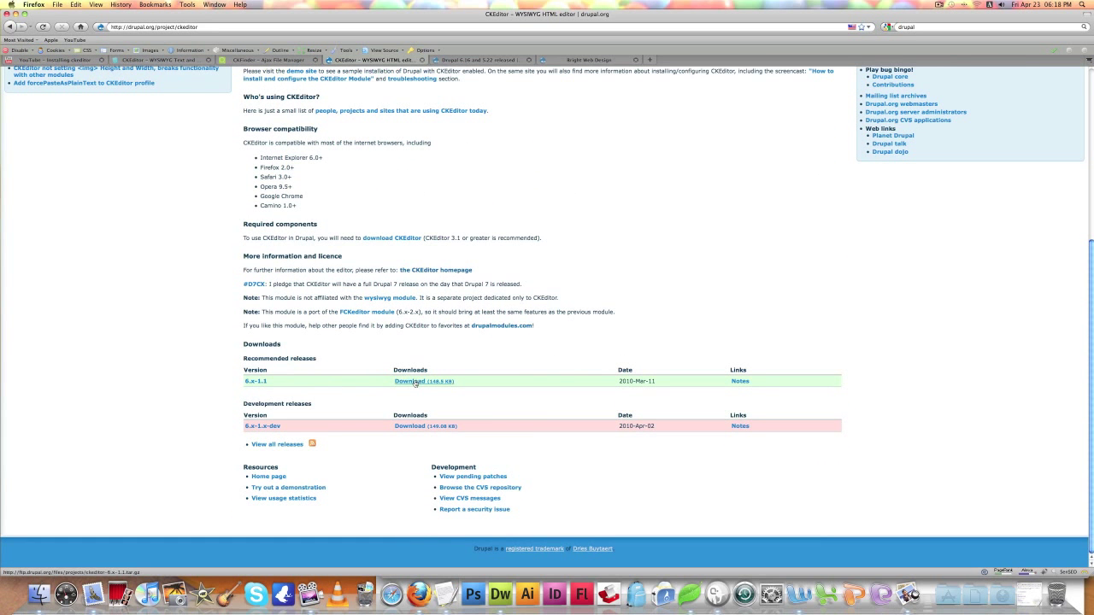
click(415, 382)
click(617, 392)
click(647, 275)
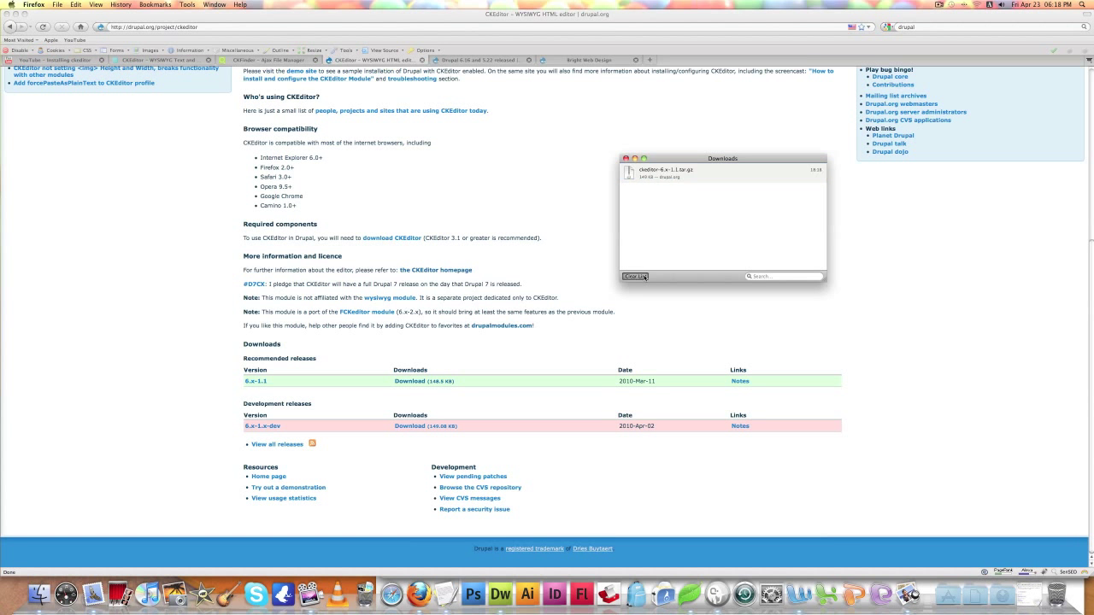
click(624, 159)
click(182, 58)
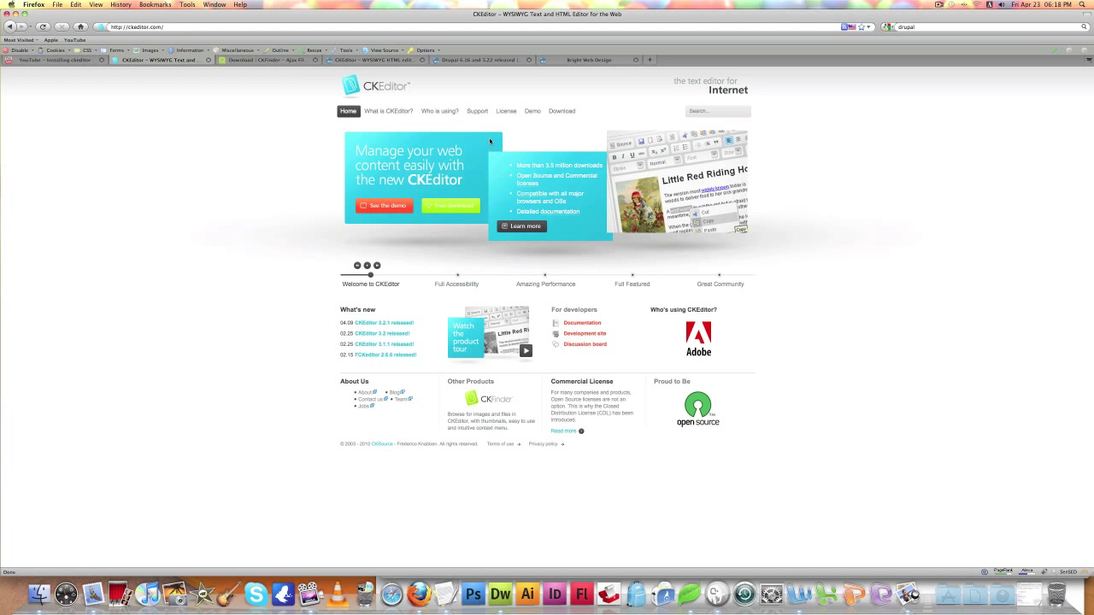
Step: Download and save ckeditor_3.2.1.zip from ckeditor.com, then move to the CKFinder download tab
click(554, 113)
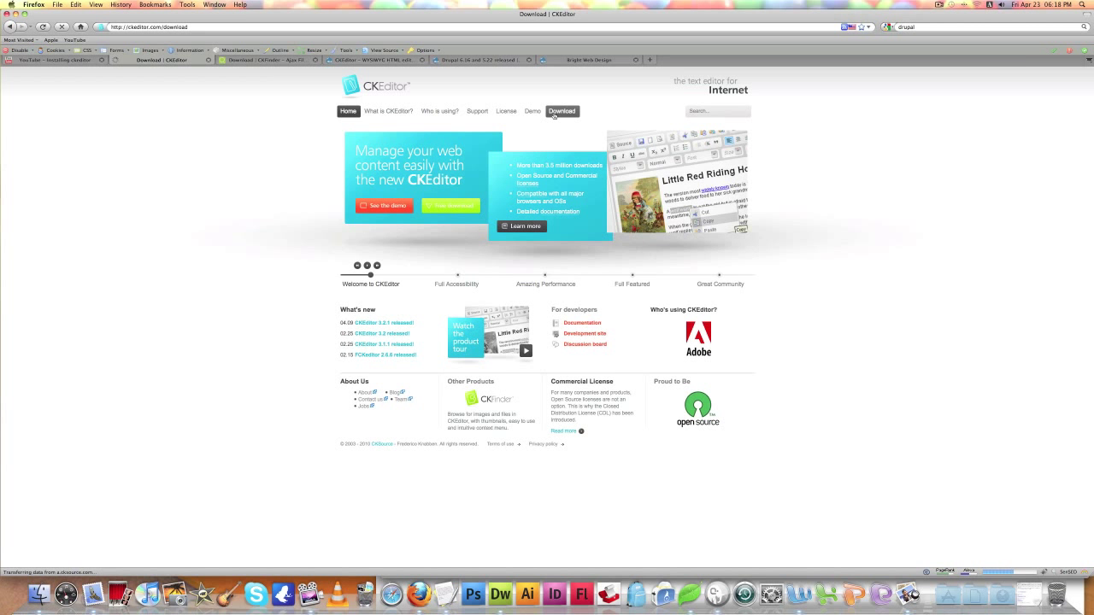
click(468, 219)
click(615, 393)
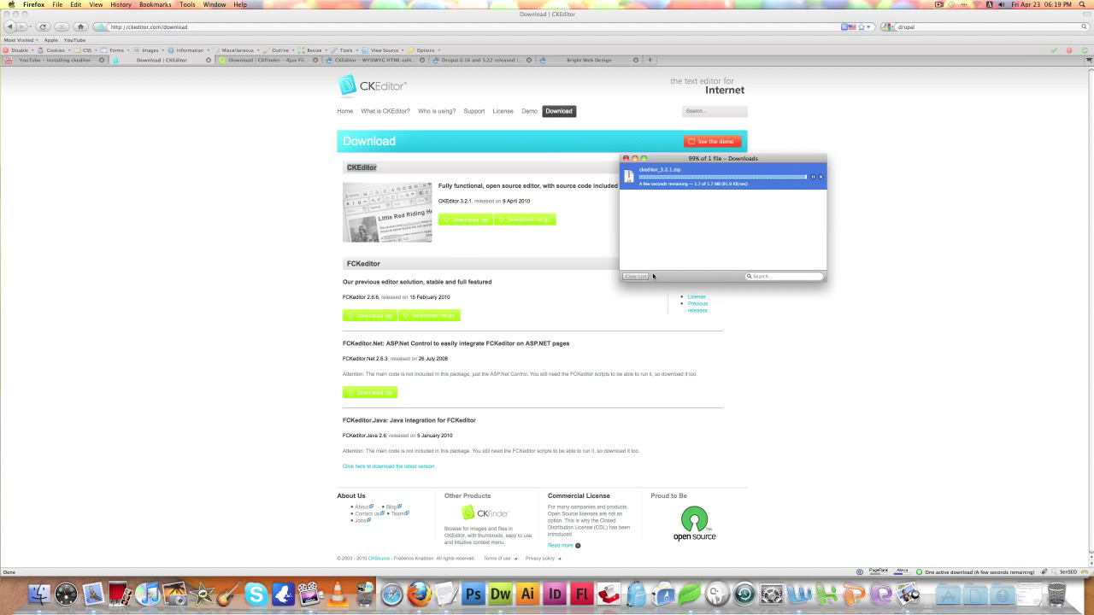
click(636, 276)
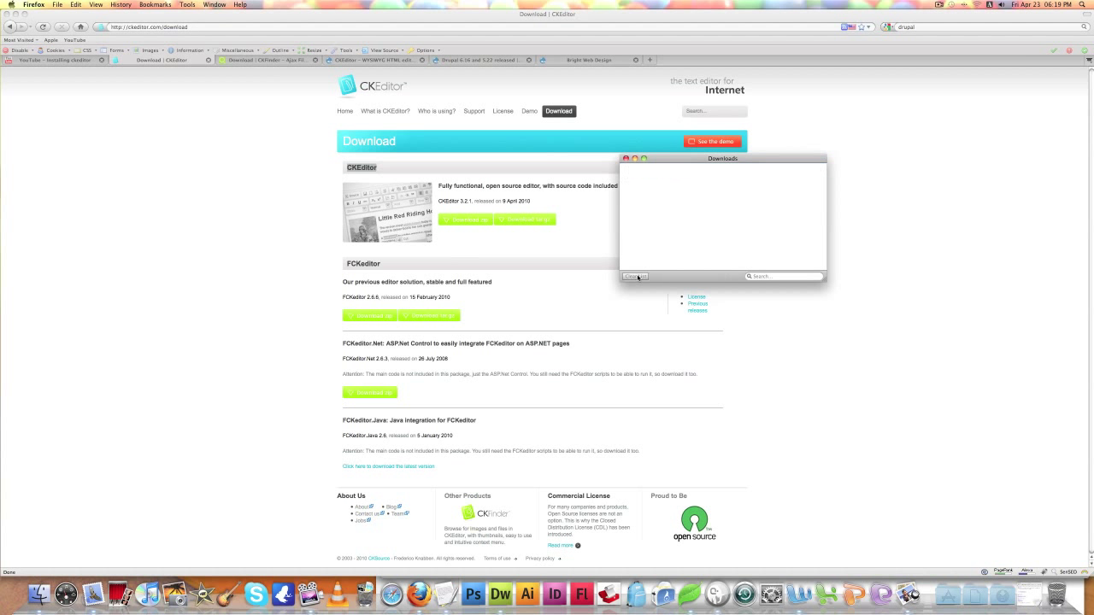
click(625, 159)
click(267, 60)
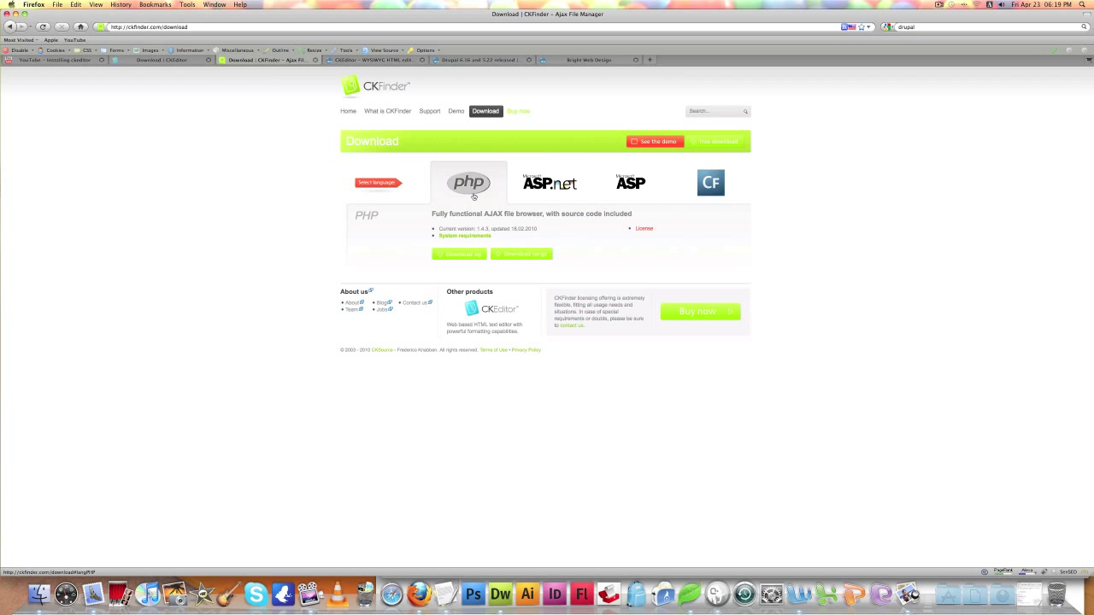
Step: Download and save the ckfinder_php_1.4.3.zip PHP package
click(470, 257)
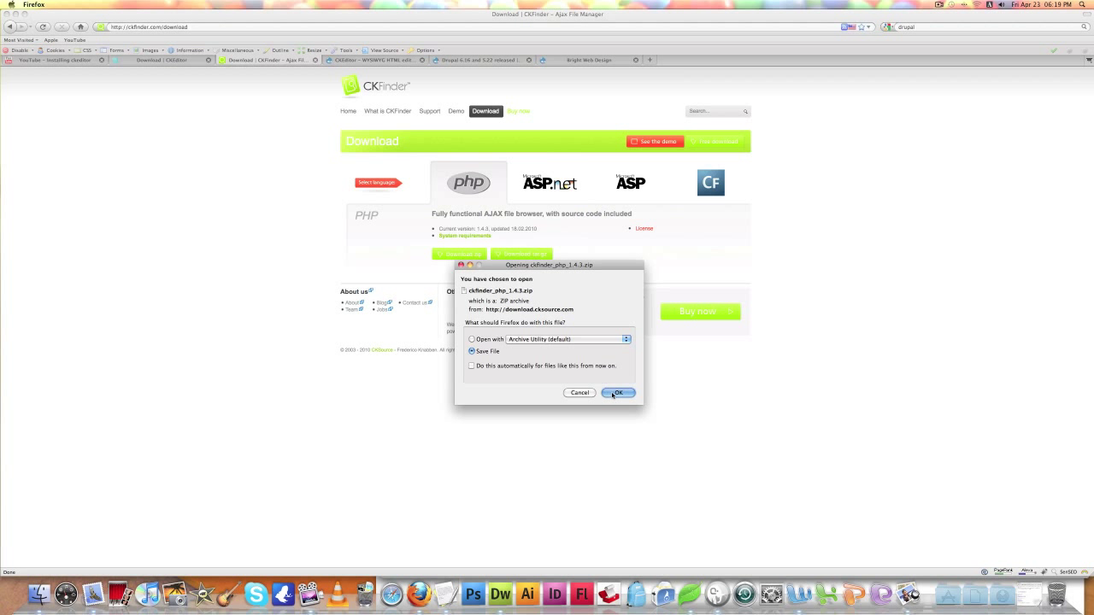
click(617, 393)
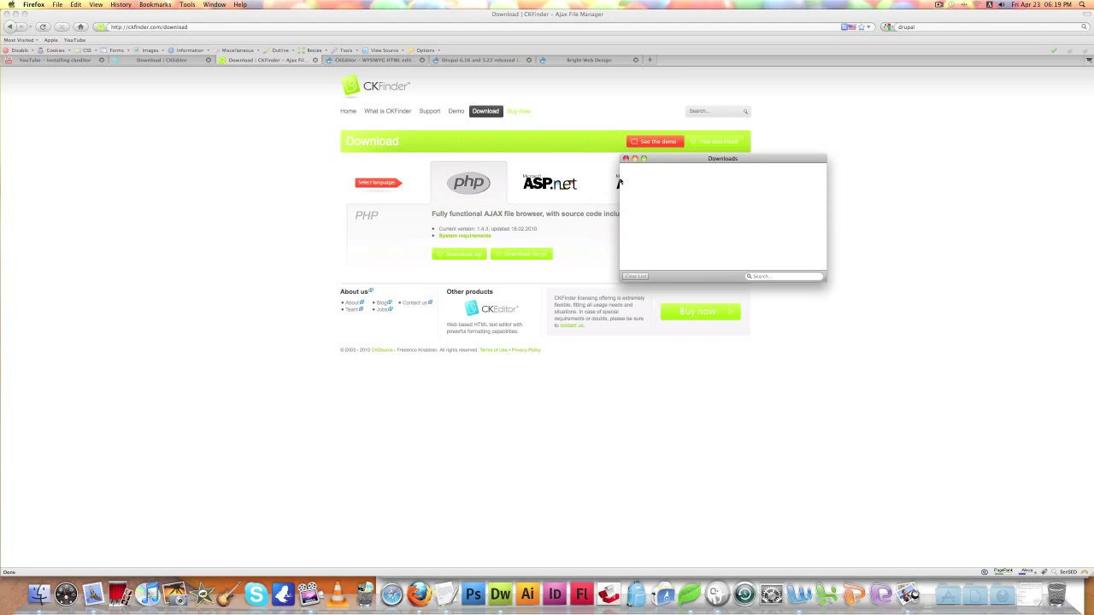
Step: Group and select the three downloaded archives in the Downloads window
drag(330, 448, 672, 477)
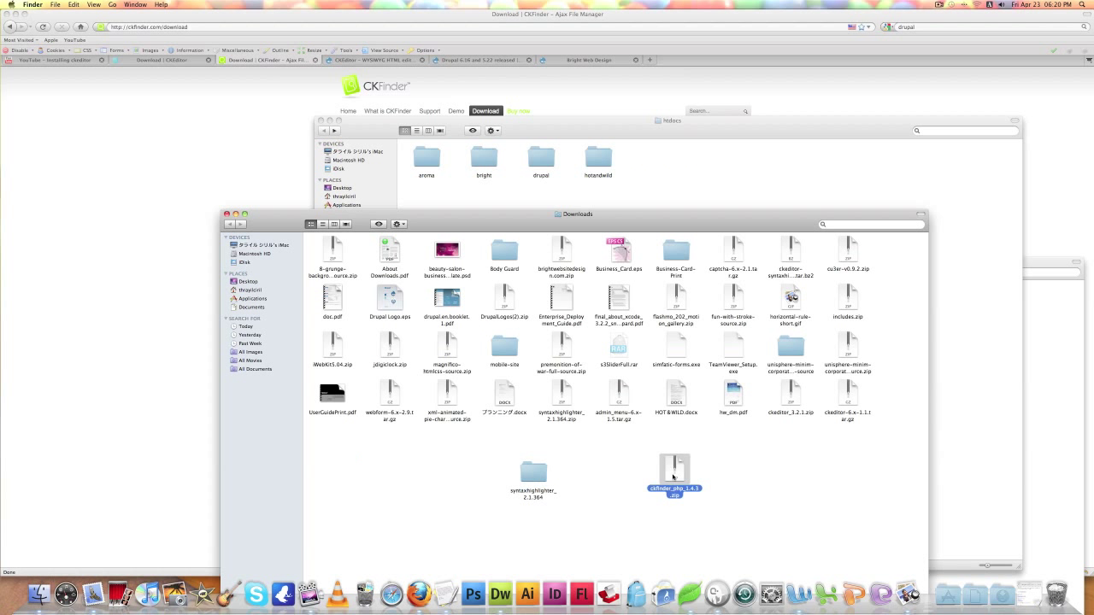
drag(793, 400, 734, 477)
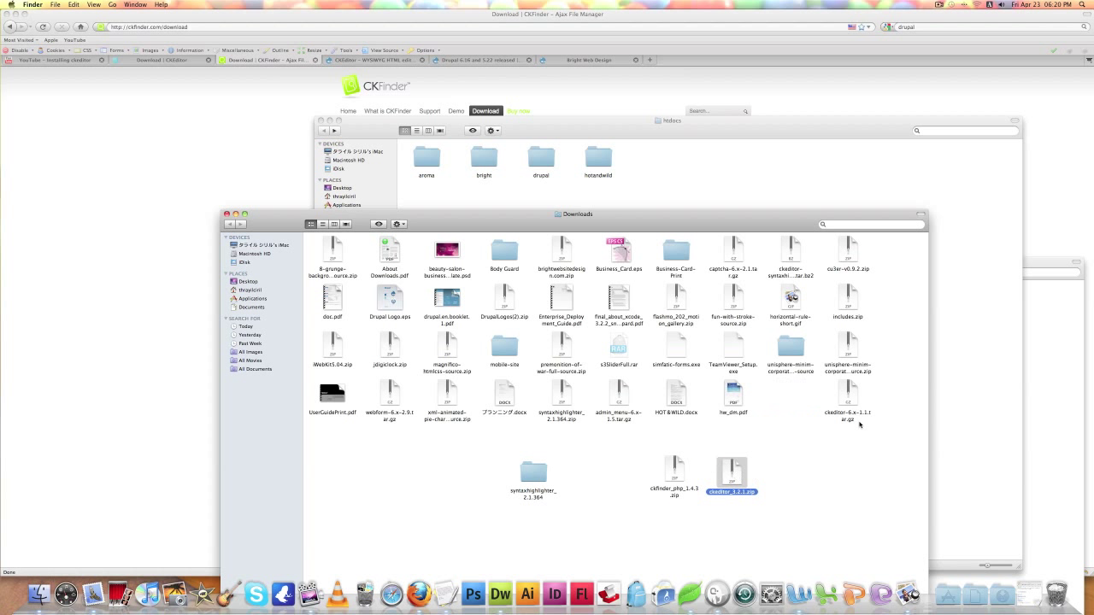
drag(846, 396, 798, 470)
drag(862, 427, 666, 508)
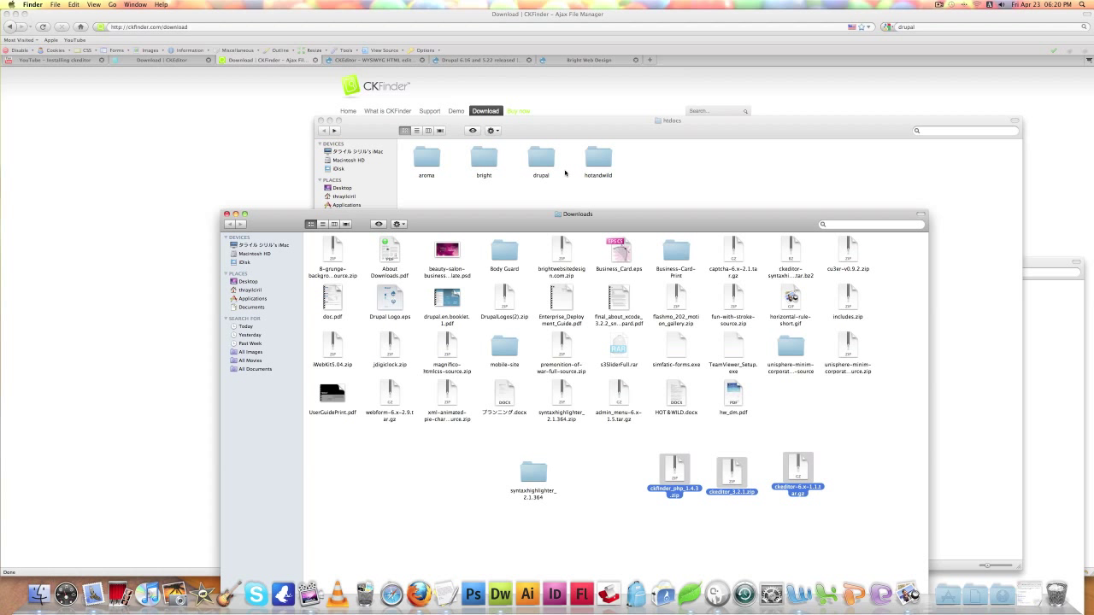
Step: Navigate to htdocs > drupal > sites > all > modules in Finder
click(658, 175)
drag(671, 128, 653, 124)
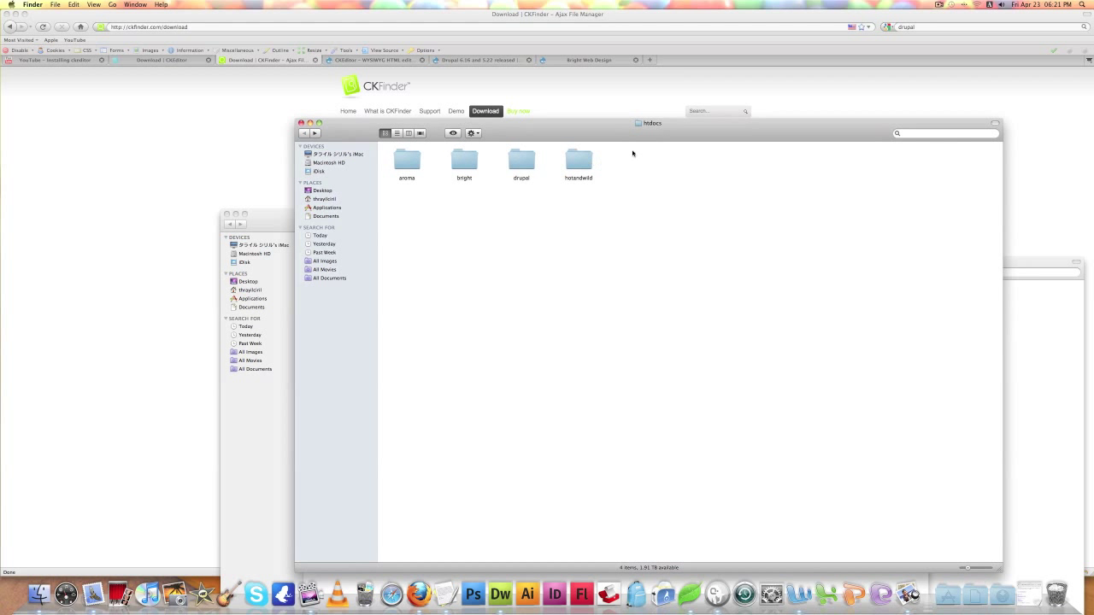
double_click(521, 160)
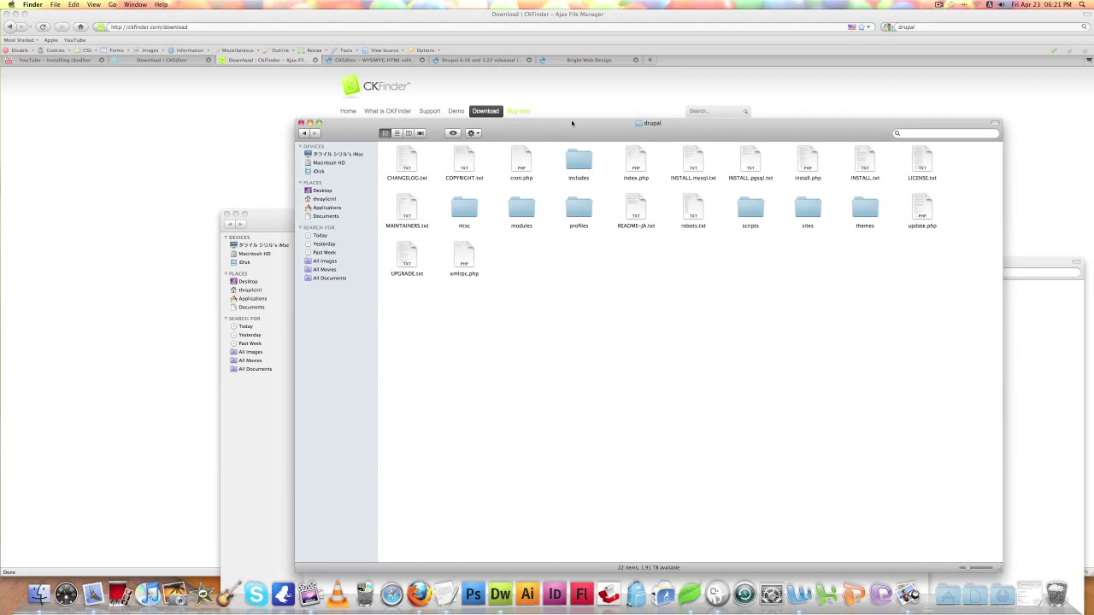
drag(579, 128, 613, 85)
double_click(833, 172)
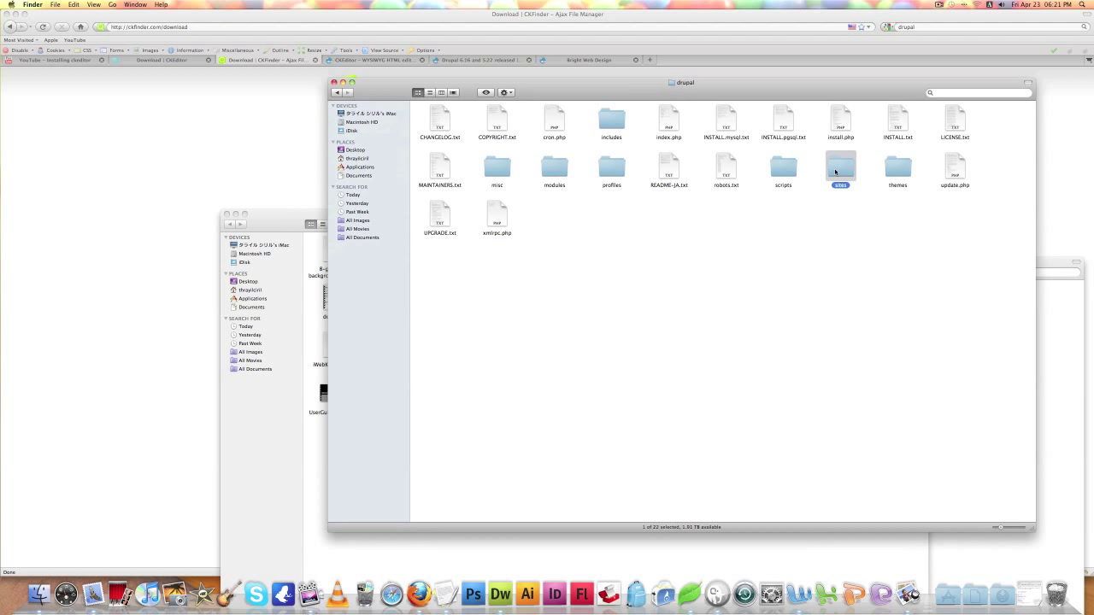
double_click(435, 125)
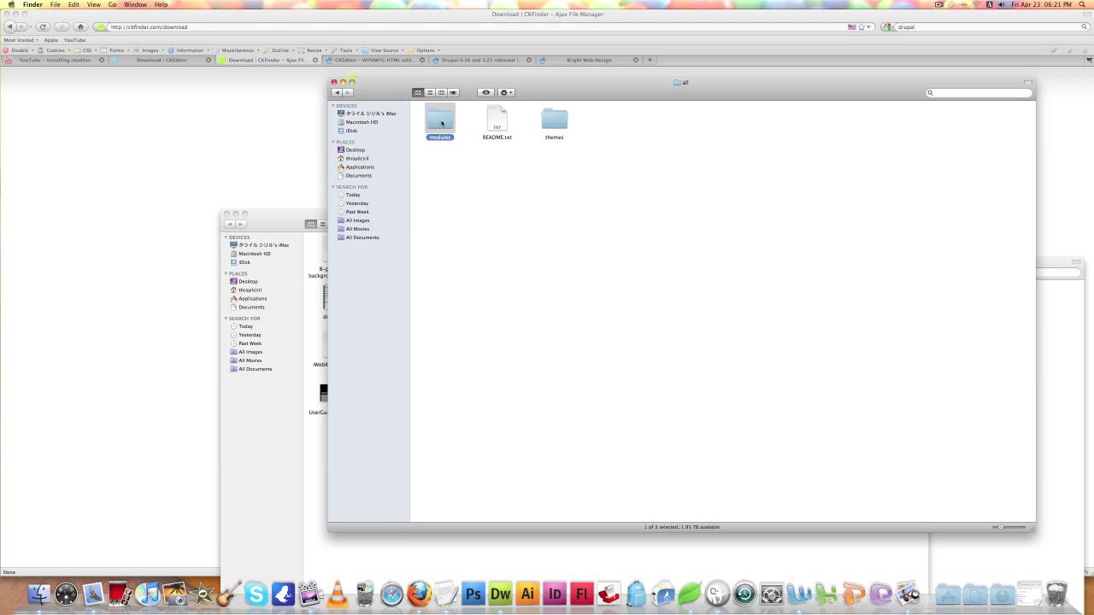
double_click(442, 123)
drag(520, 103, 646, 64)
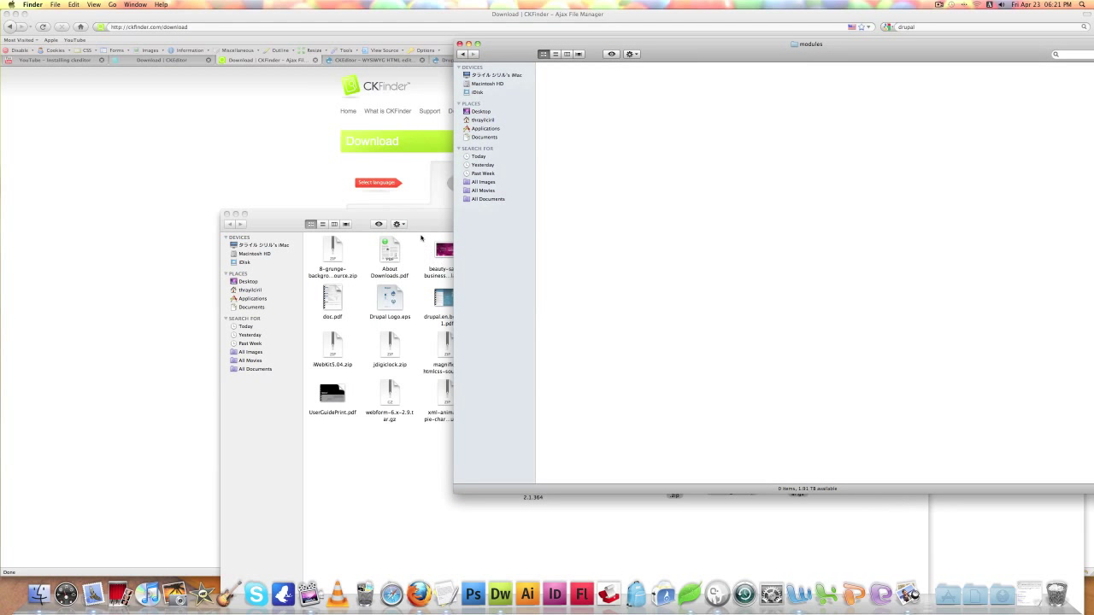
Step: Copy the three archives into modules and extract ckeditor-6.x-1.1.tar.gz there
click(422, 242)
drag(674, 470, 649, 168)
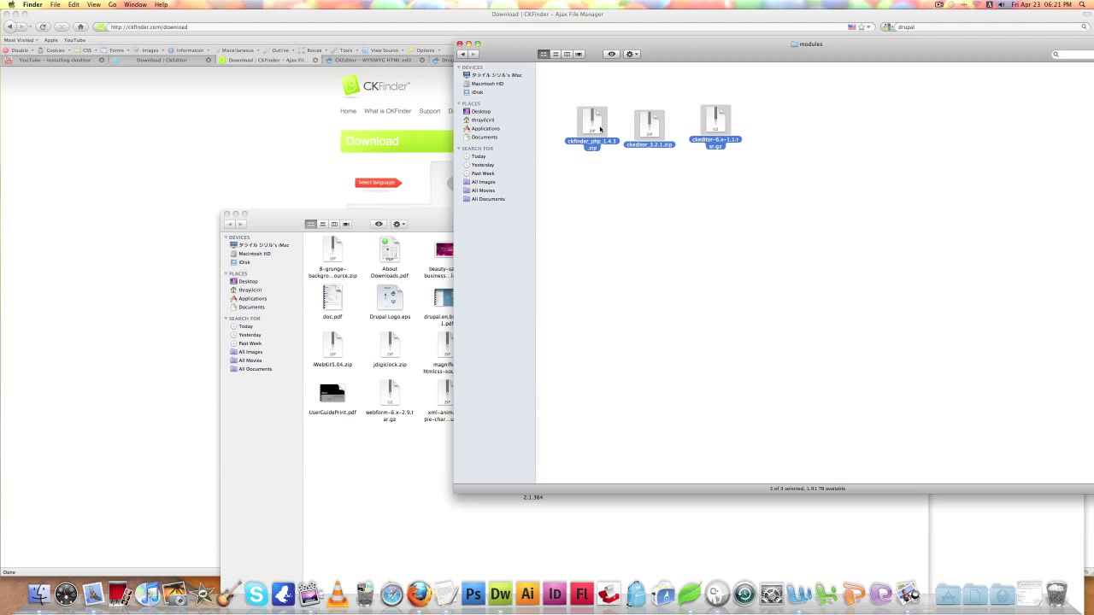
click(661, 188)
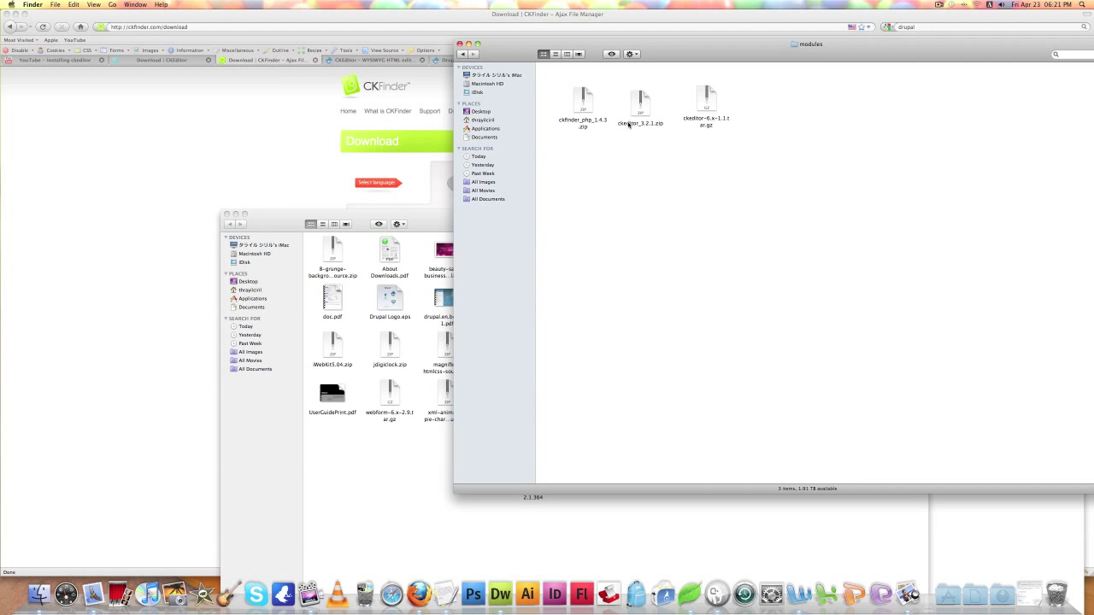
click(712, 107)
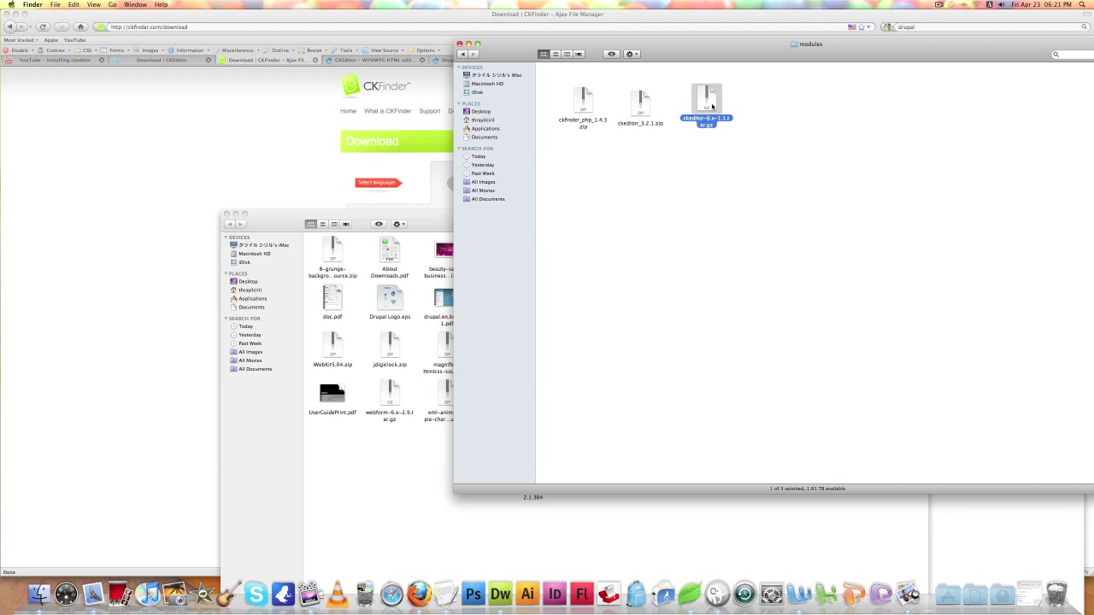
double_click(712, 107)
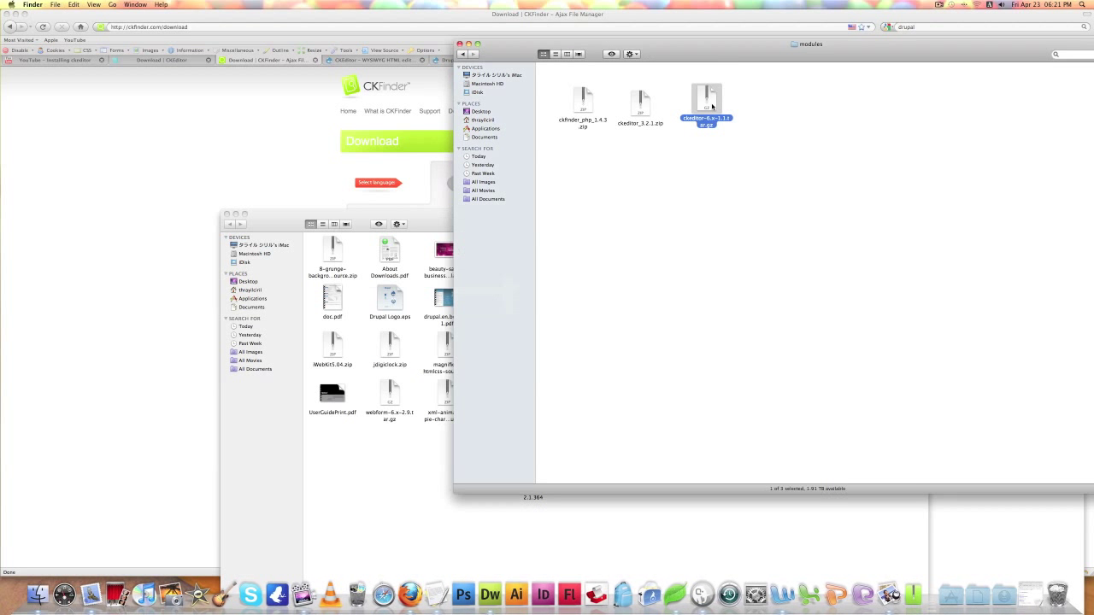
Step: Trash the tar.gz and move both zips into the extracted ckeditor folder
drag(696, 100, 1057, 597)
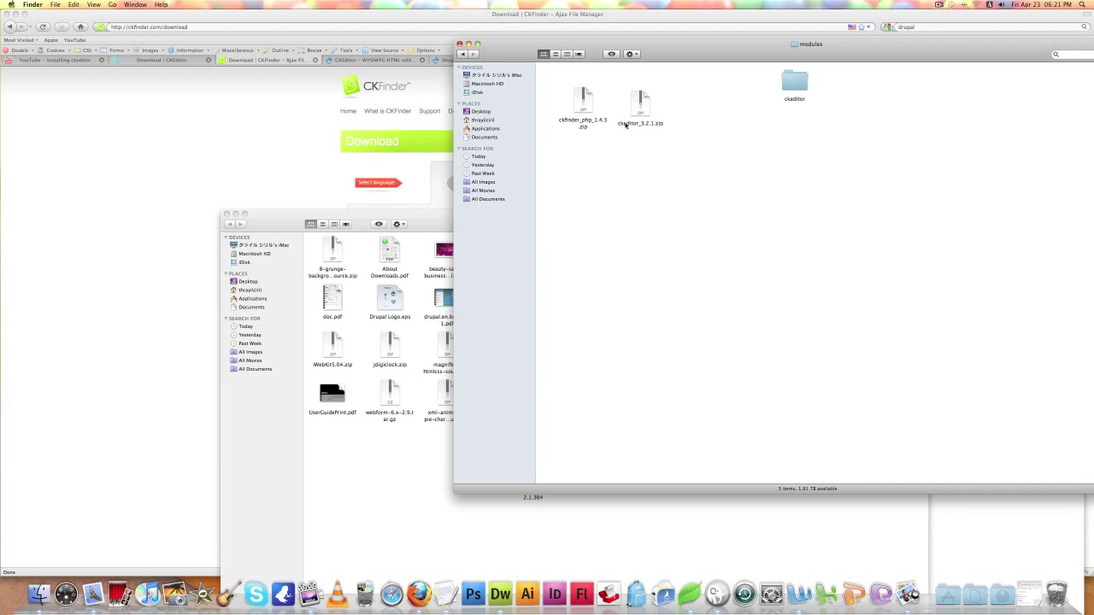
drag(638, 111, 774, 87)
mouse_move(583, 101)
mouse_down()
mouse_move(788, 79)
mouse_move(577, 83)
mouse_up()
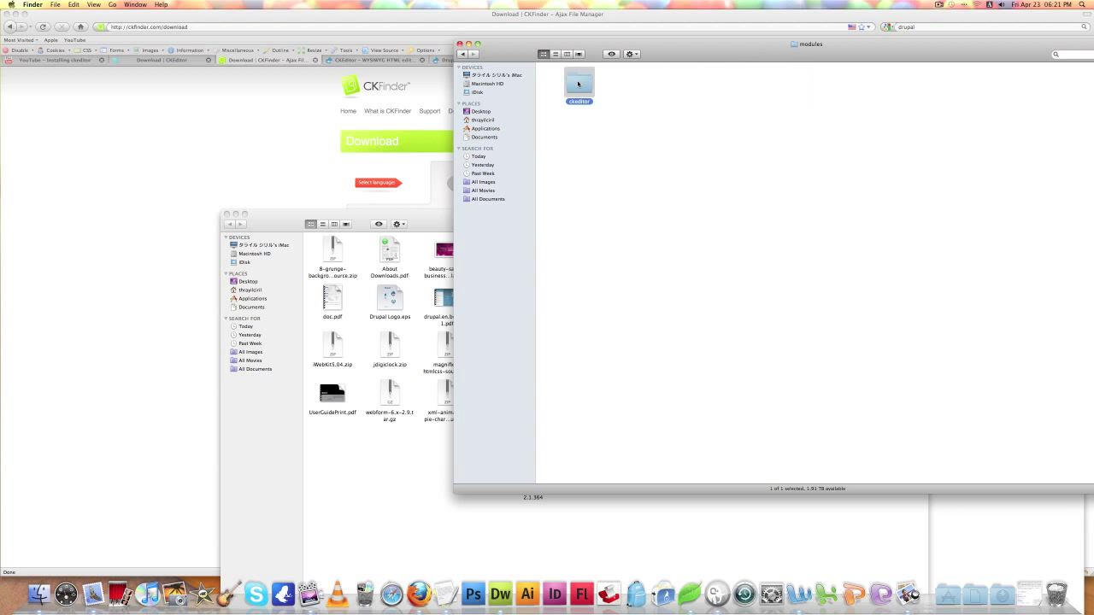
Step: Arrange ckfinder_php_1.4.3.zip and ckeditor_3.2.1.zip inside the open ckeditor folder
double_click(579, 85)
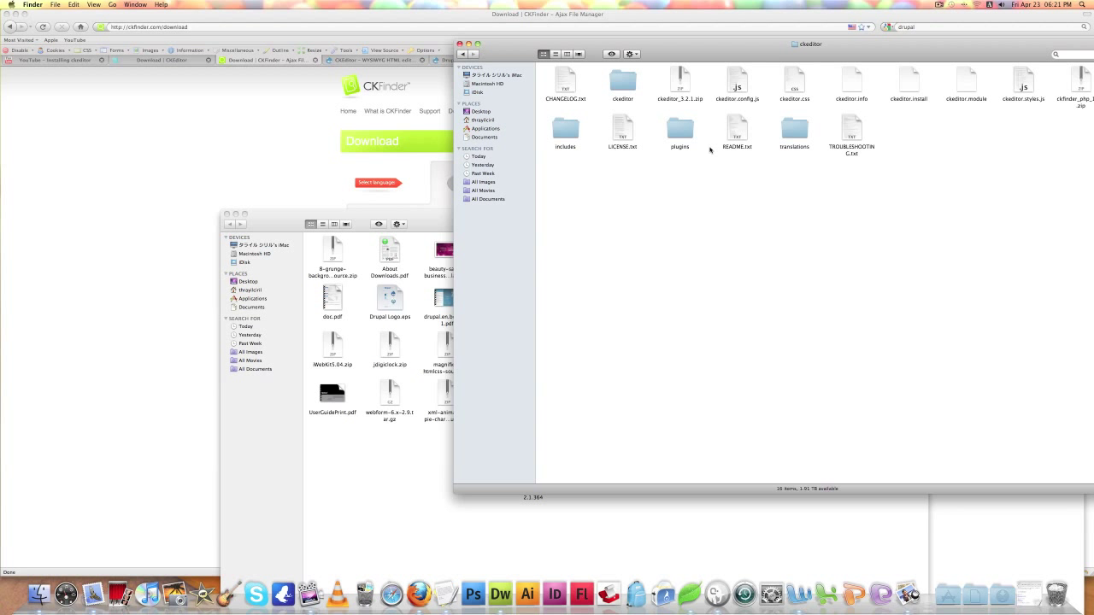
drag(751, 52, 631, 57)
drag(961, 86, 499, 240)
drag(562, 100, 581, 229)
click(573, 277)
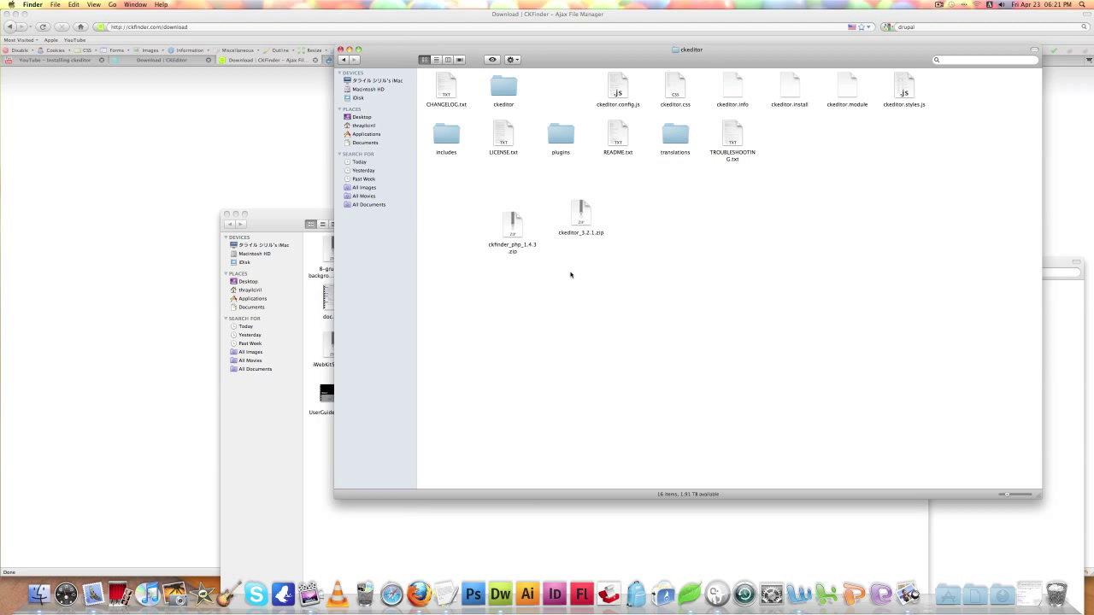
Step: Extract ckfinder_php_1.4.3.zip and ckeditor_3.2.1.zip, trashing each archive afterwards
double_click(511, 233)
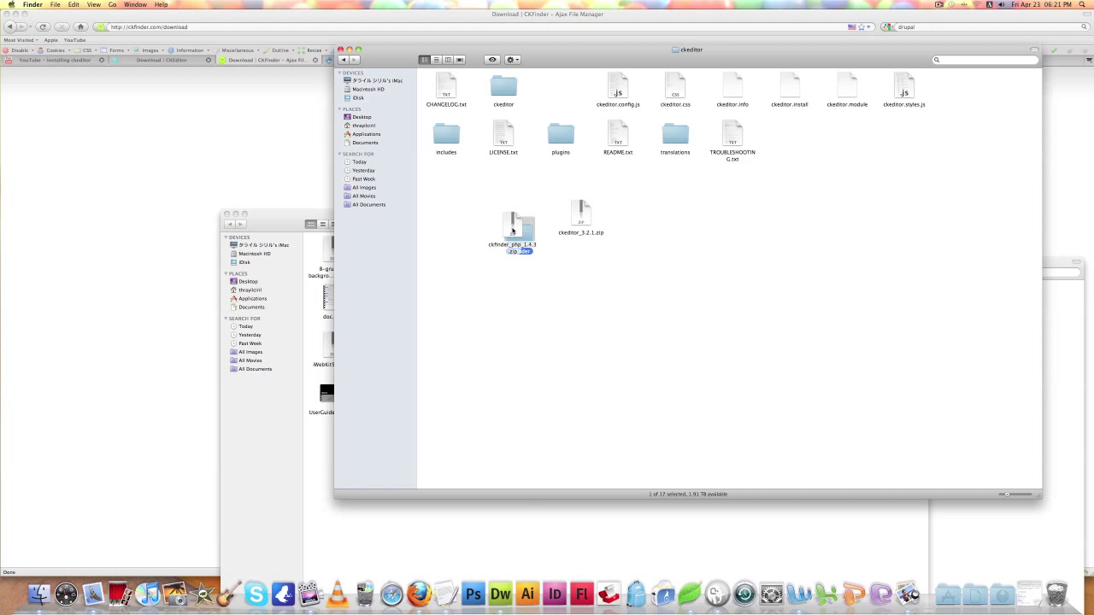
drag(562, 296, 1058, 598)
double_click(585, 219)
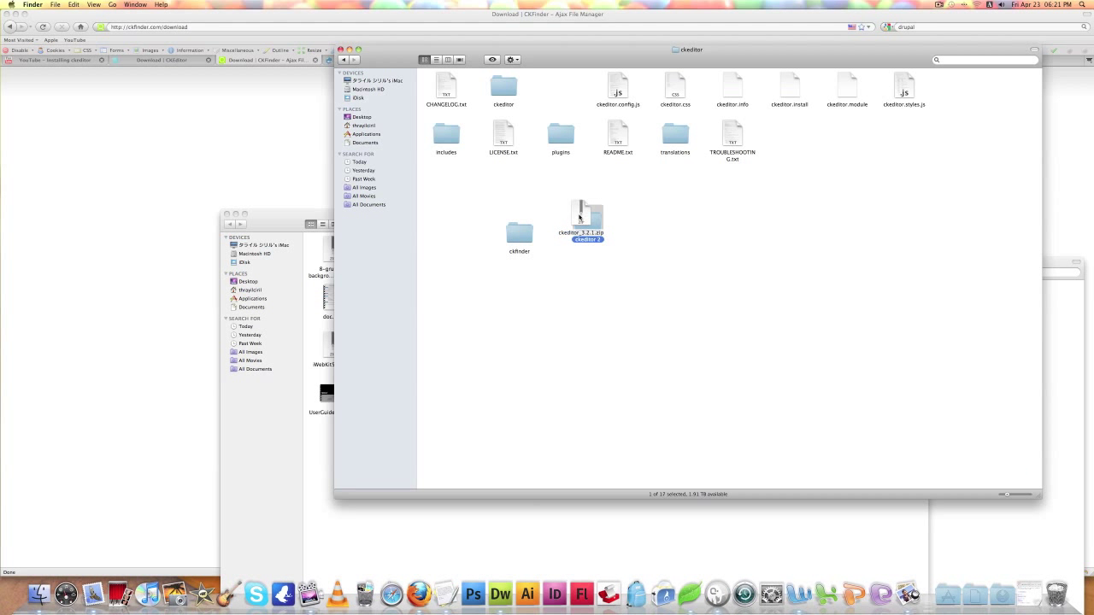
drag(713, 285, 1058, 596)
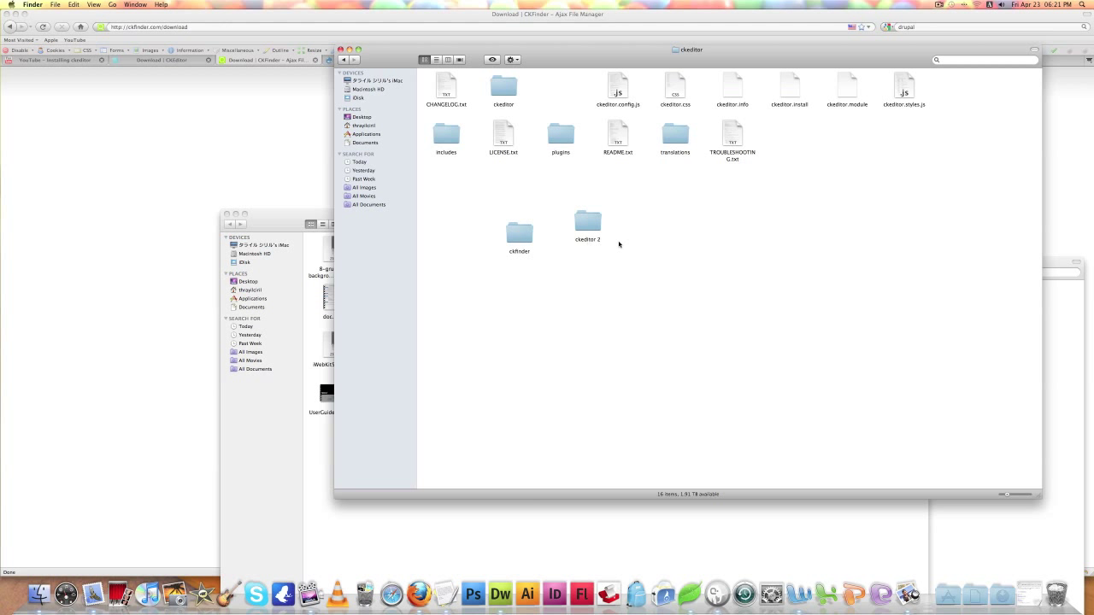
Step: Select the ckeditor folder and then the new ckeditor 2 folder
click(590, 242)
click(681, 250)
click(502, 90)
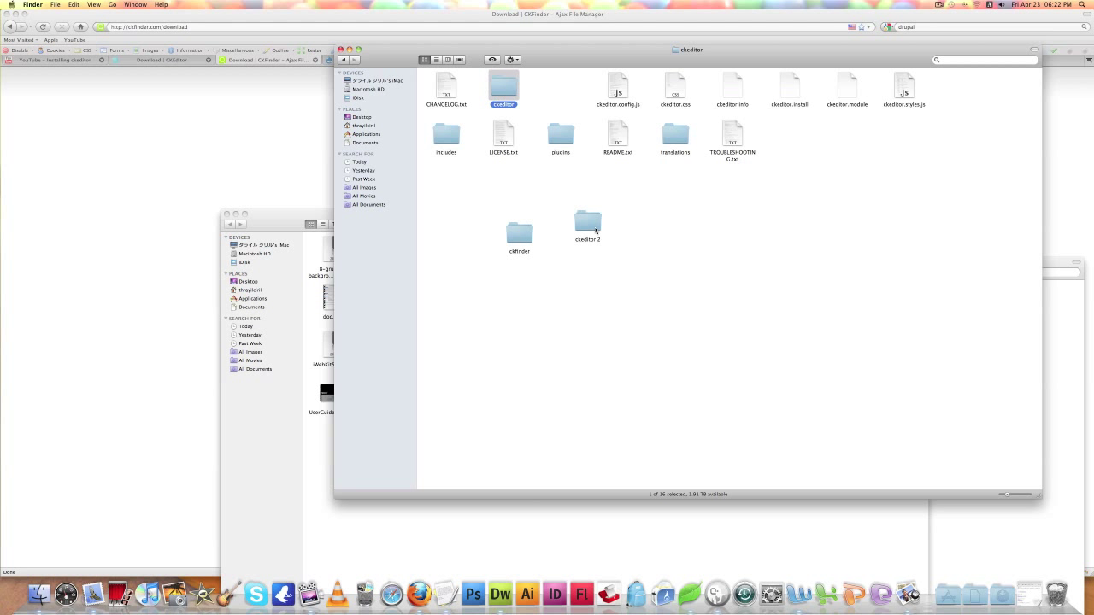
click(592, 226)
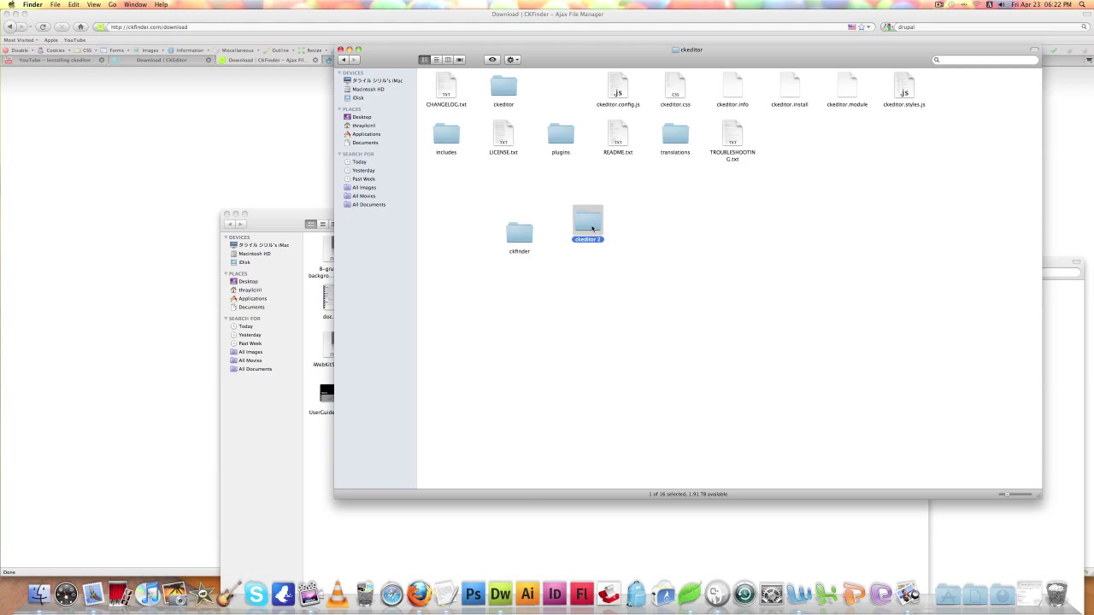
Step: Copy all 21 items from ckeditor 2 into the module's inner ckeditor folder
double_click(592, 227)
key(super+a)
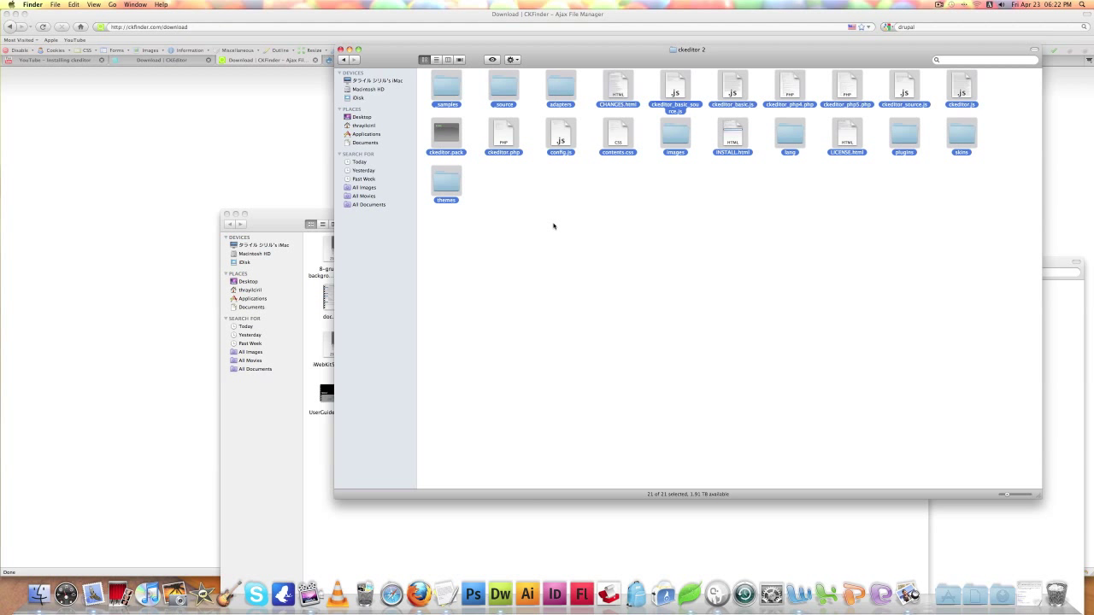
right_click(451, 137)
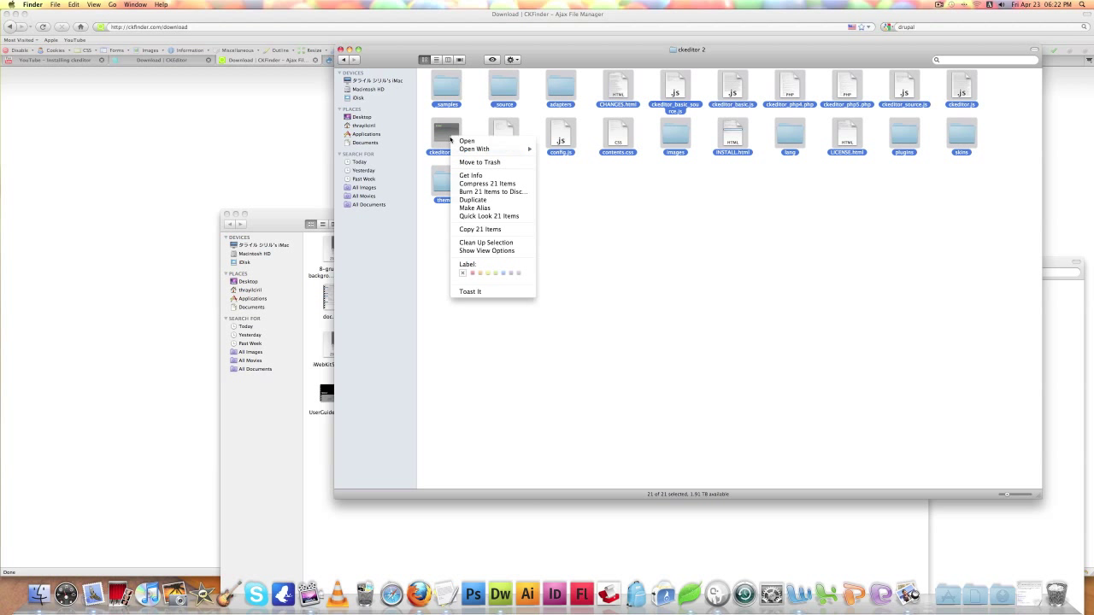
click(476, 229)
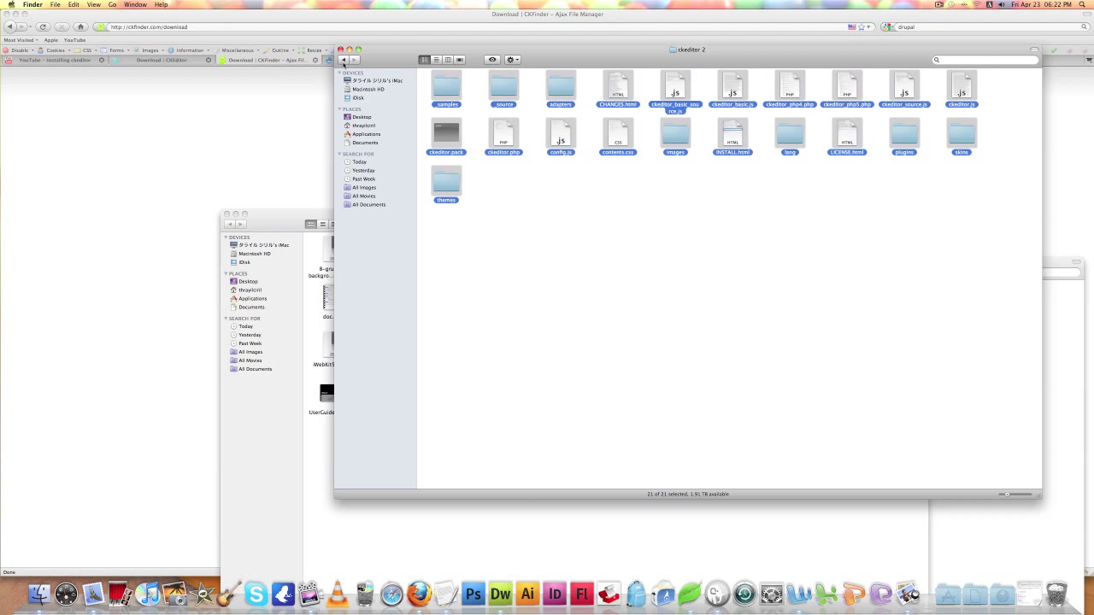
click(343, 61)
double_click(510, 84)
right_click(515, 124)
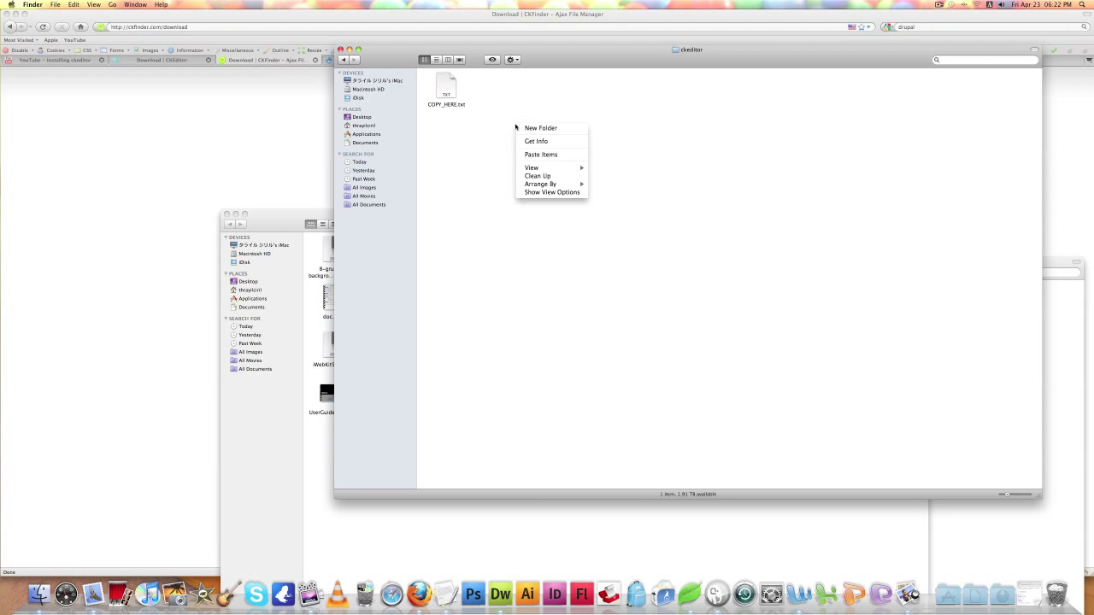
mouse_move(553, 185)
click(549, 155)
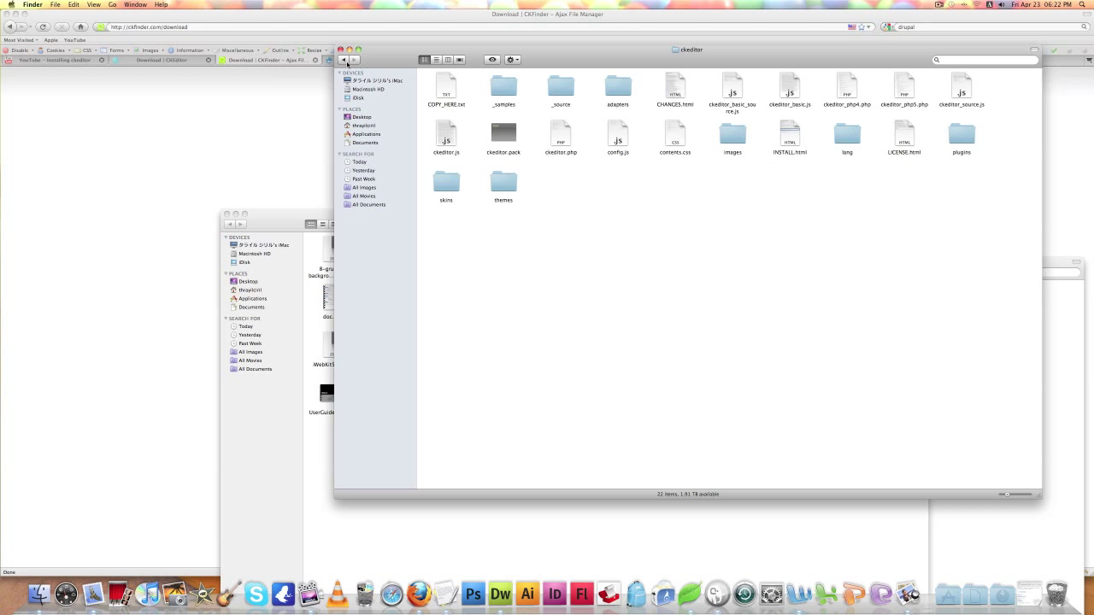
Step: Delete the leftover ckeditor 2 folder and sort the module folder's icons by name
click(346, 61)
drag(592, 224, 740, 298)
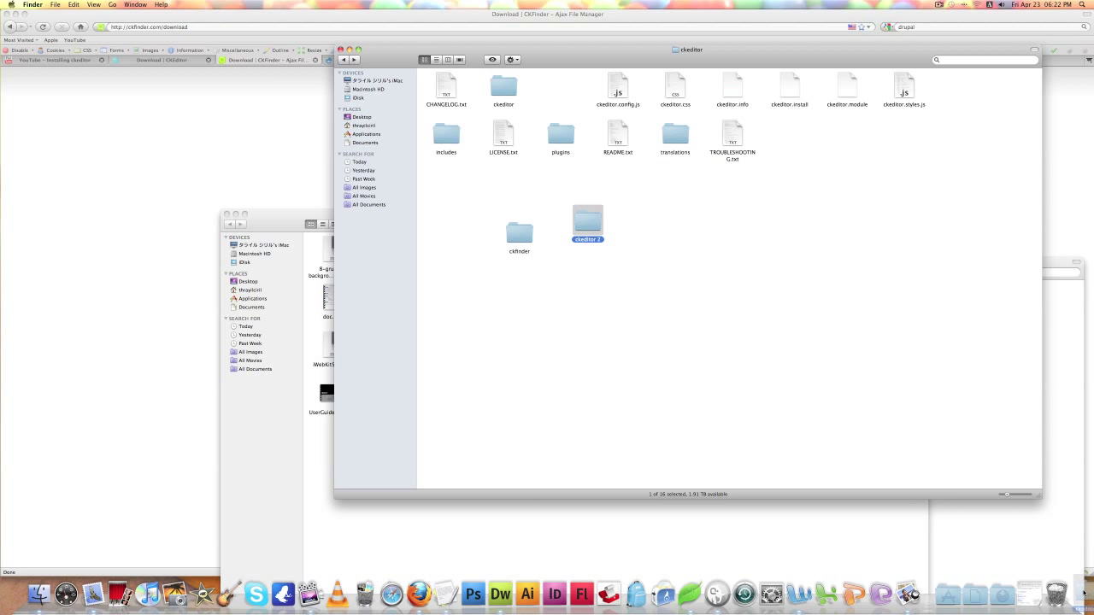
key(super+BackSpace)
right_click(664, 232)
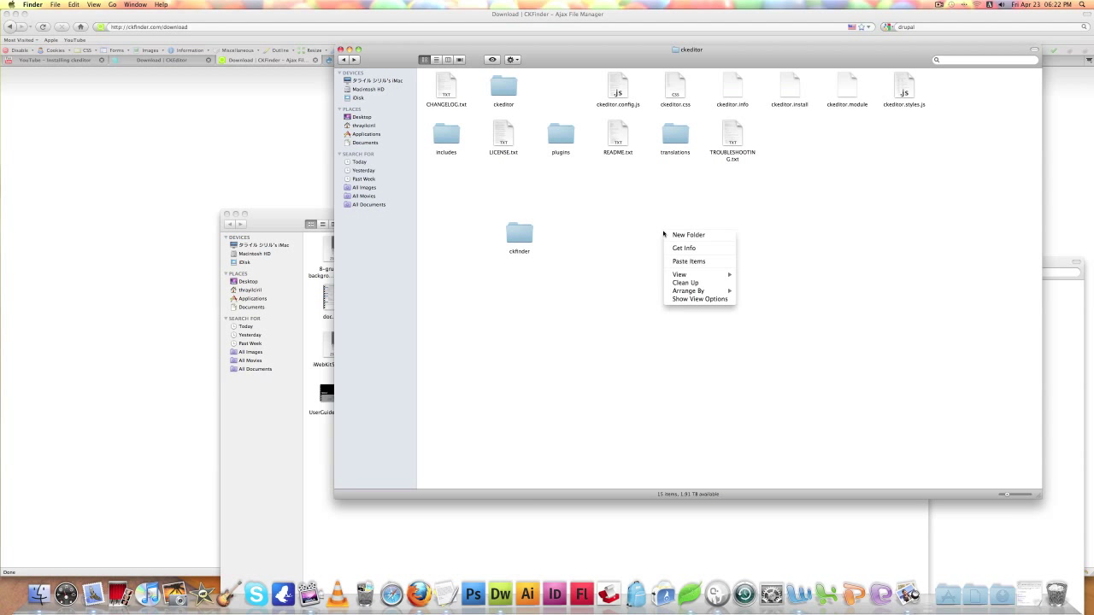
mouse_move(712, 293)
click(753, 291)
Step: Browse back through modules to check the ckfinder folder's contents
click(354, 60)
click(342, 60)
click(343, 60)
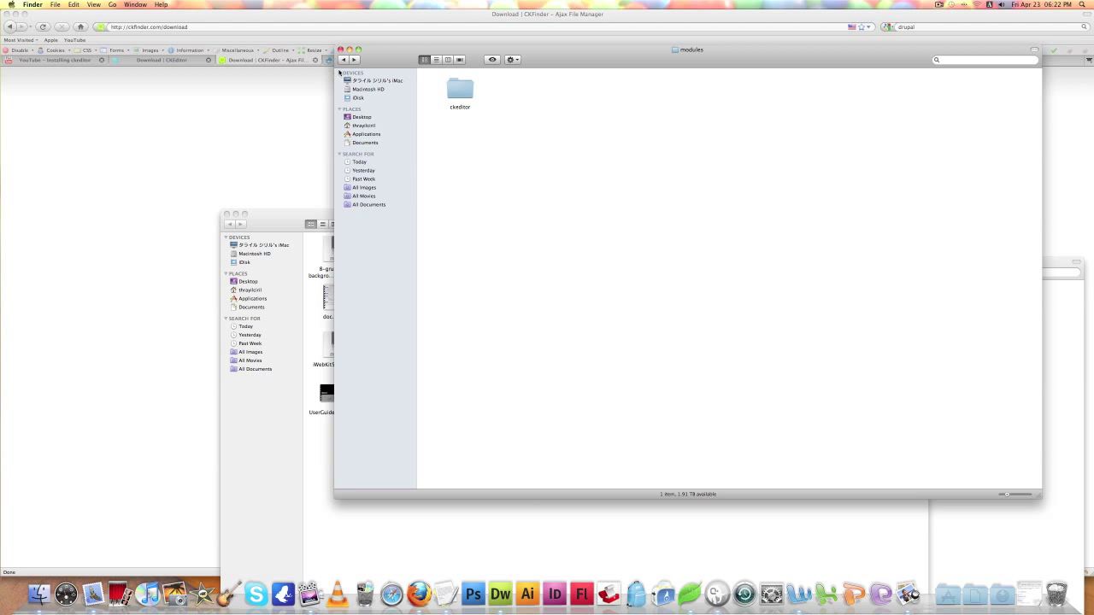
double_click(460, 90)
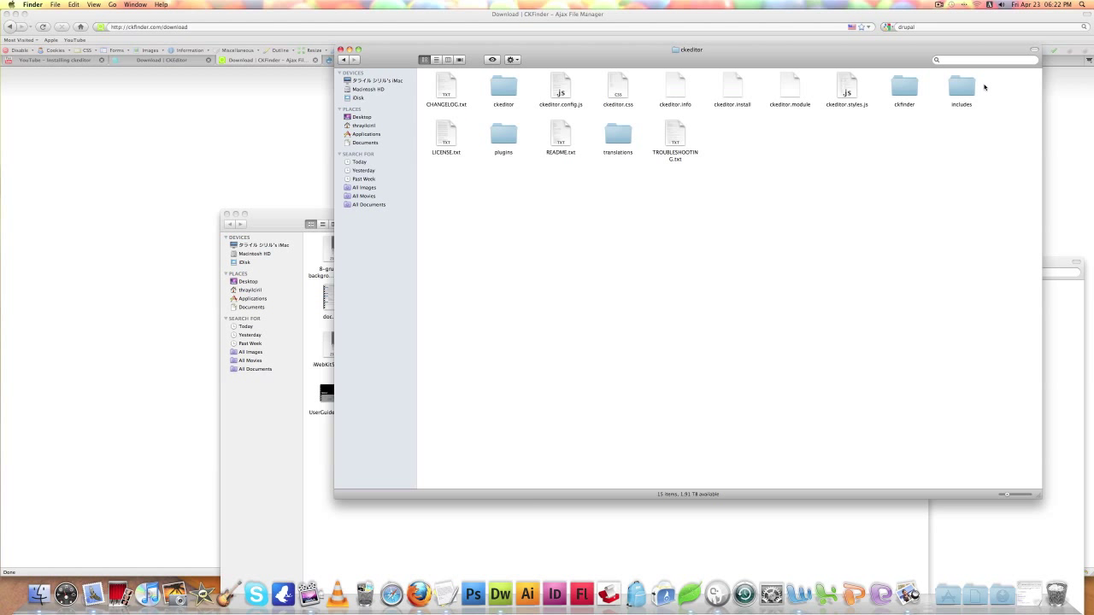
double_click(904, 85)
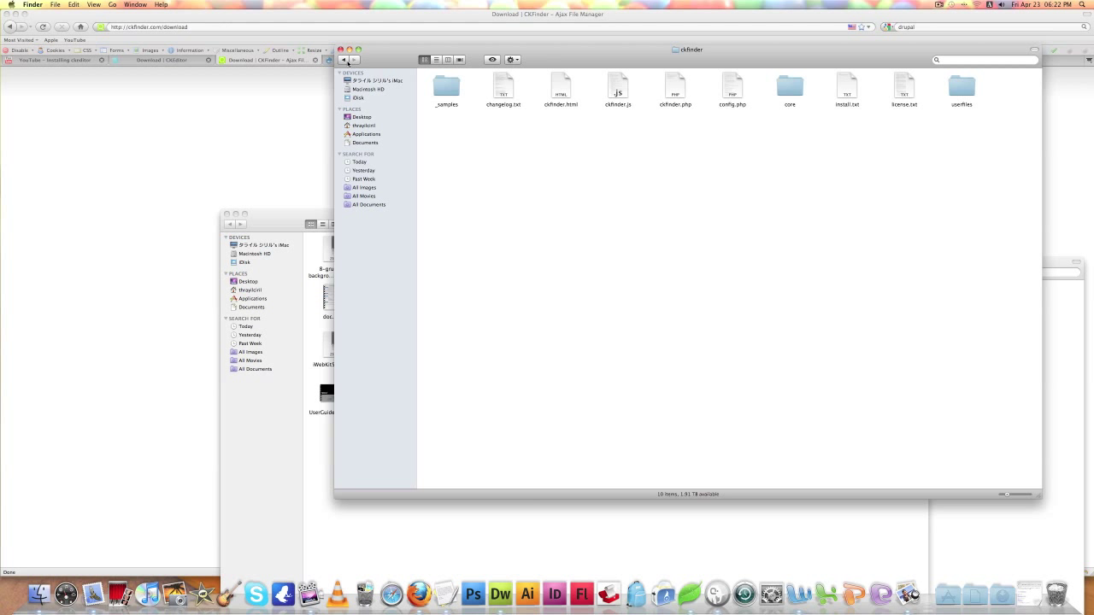
click(343, 59)
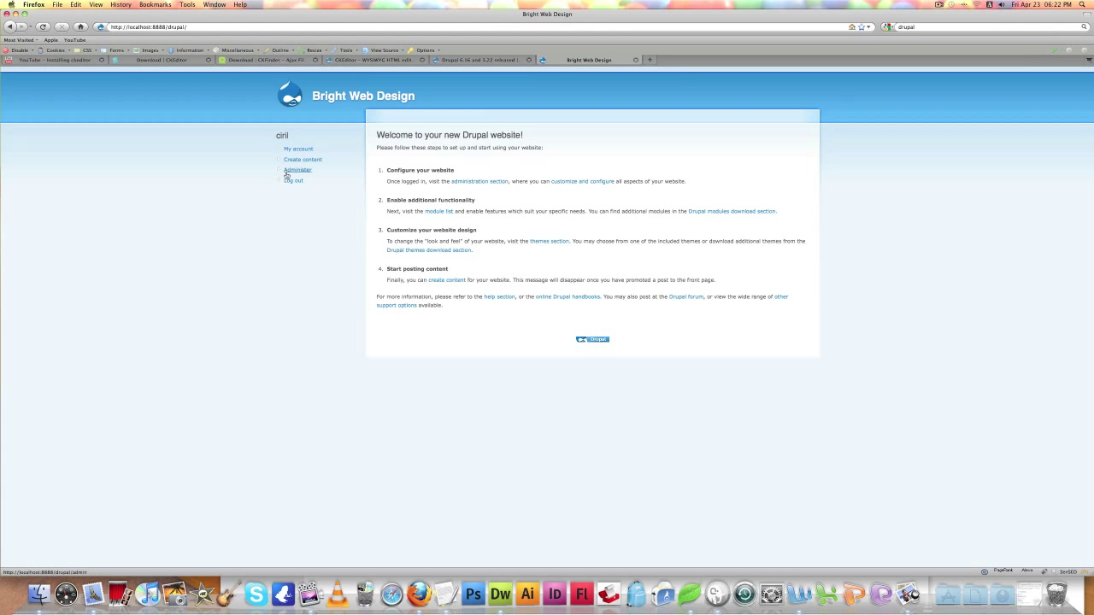
Step: Tick CKEditor in Administer > Modules and save the module configuration
click(298, 170)
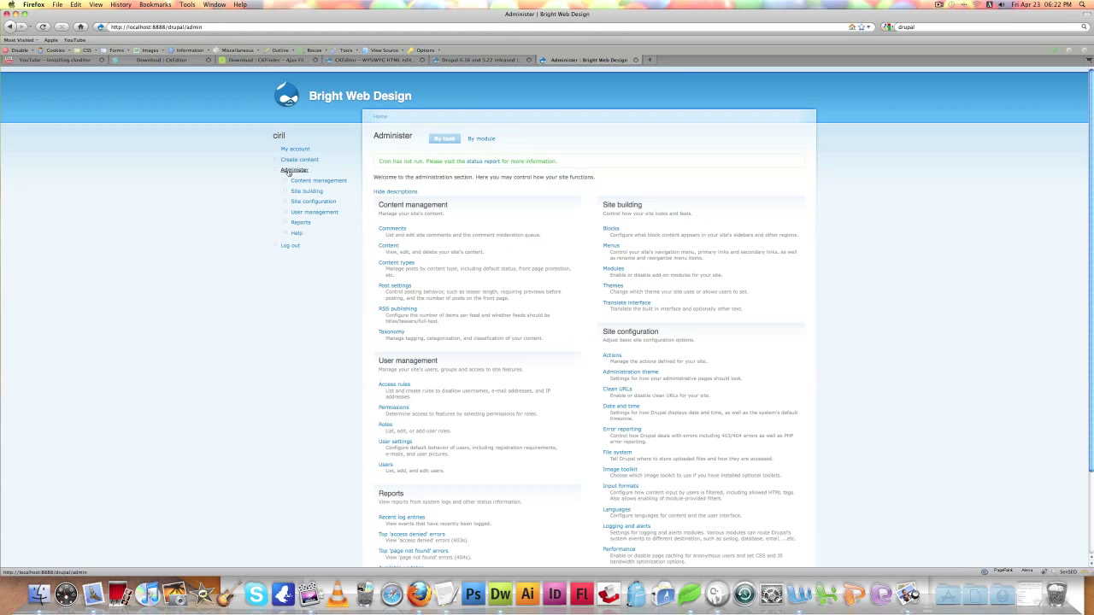
click(613, 268)
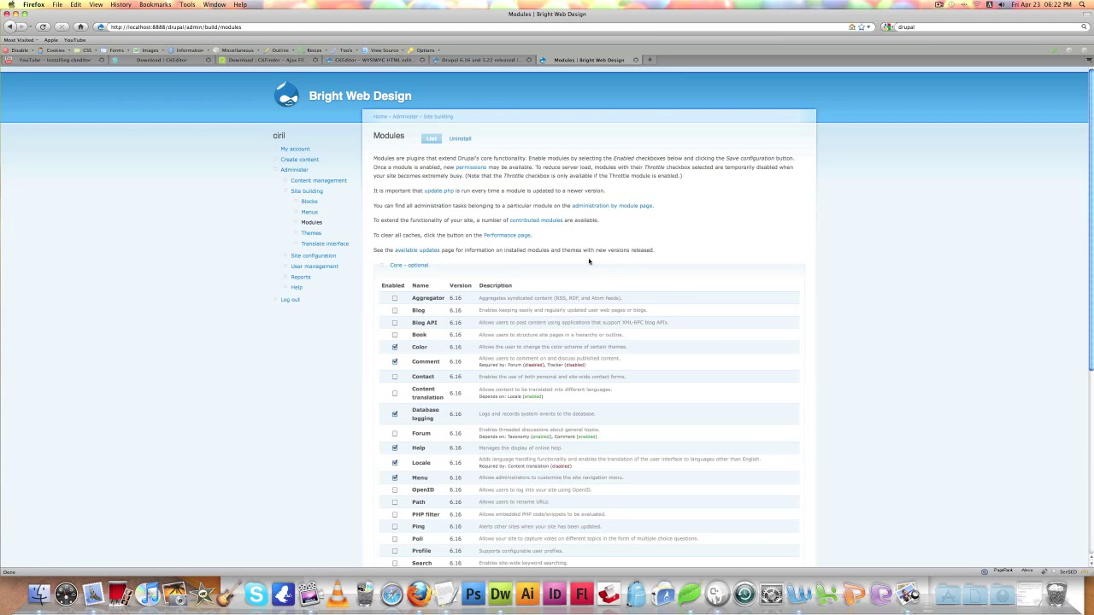
scroll(587, 260, down, 5)
scroll(586, 261, down, 2)
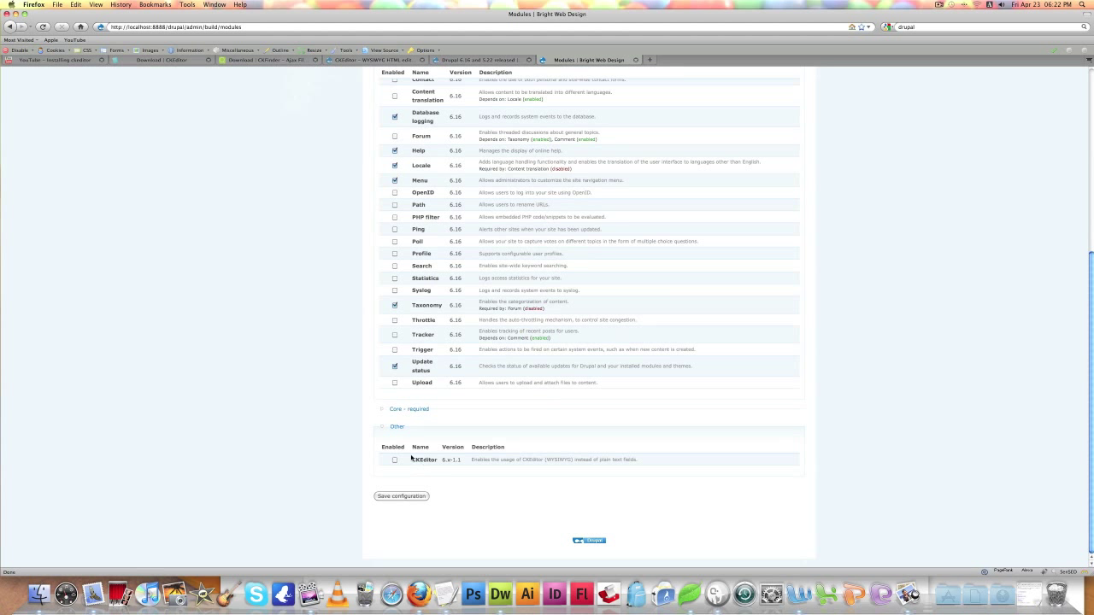
drag(639, 462, 382, 463)
click(421, 483)
click(394, 460)
click(398, 499)
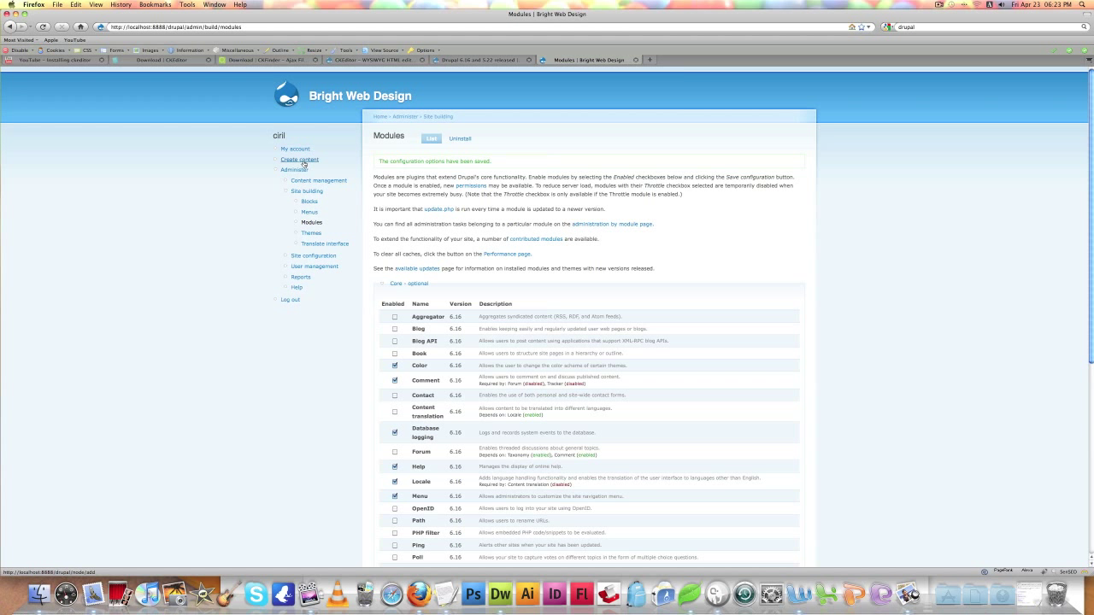
click(314, 255)
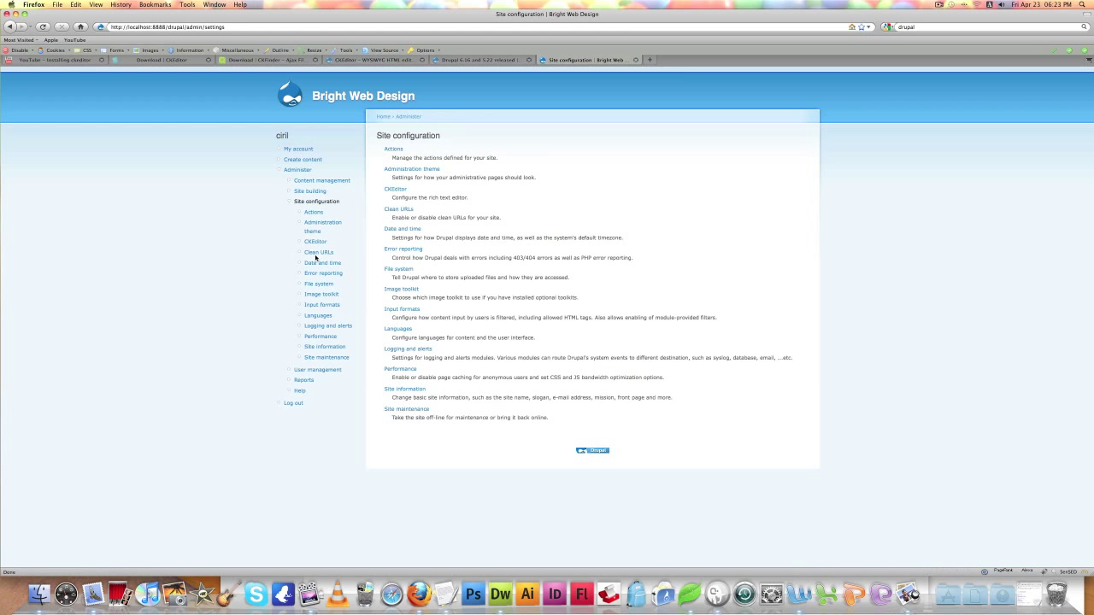
Step: Follow the CKEditor settings' missing-permission warning to the Permissions page
click(327, 243)
click(316, 244)
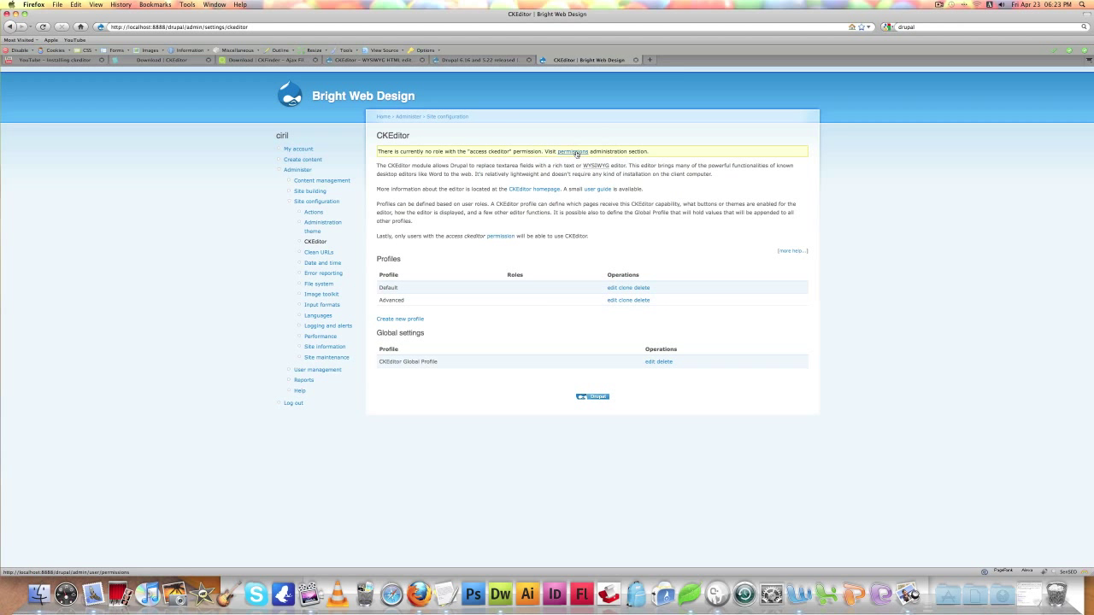
drag(650, 151, 378, 151)
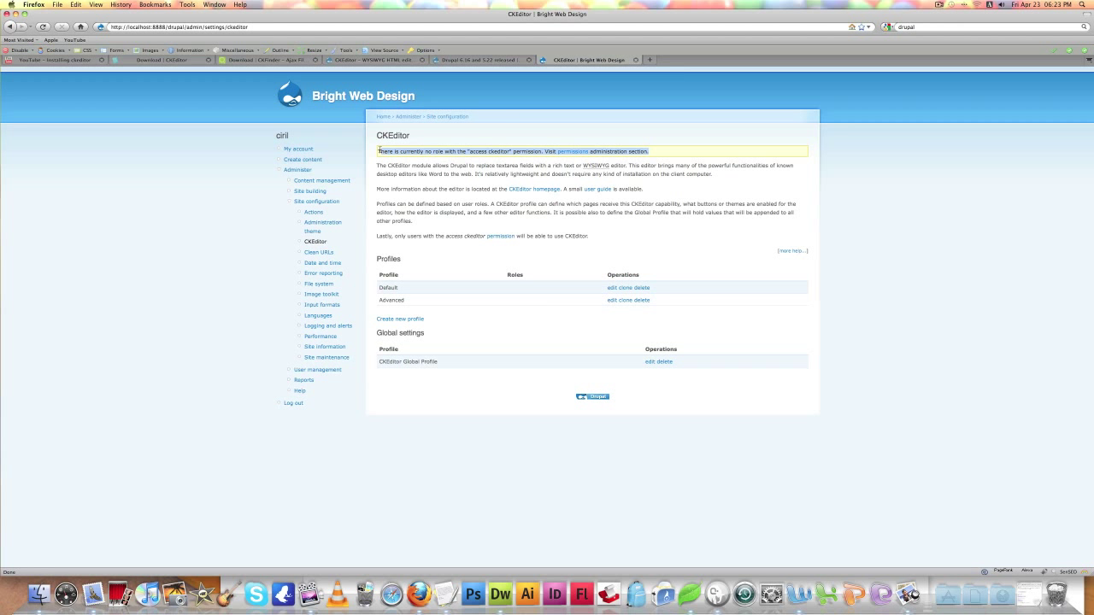
click(571, 152)
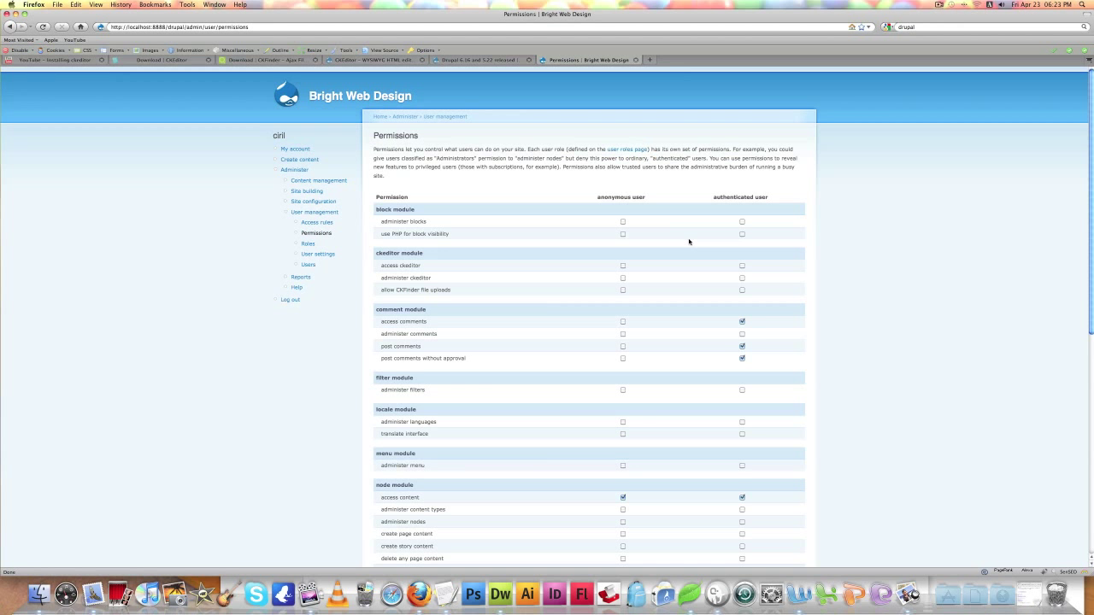
Step: Grant authenticated users access ckeditor and allow CKFinder file uploads, then save permissions
scroll(689, 242, down, 5)
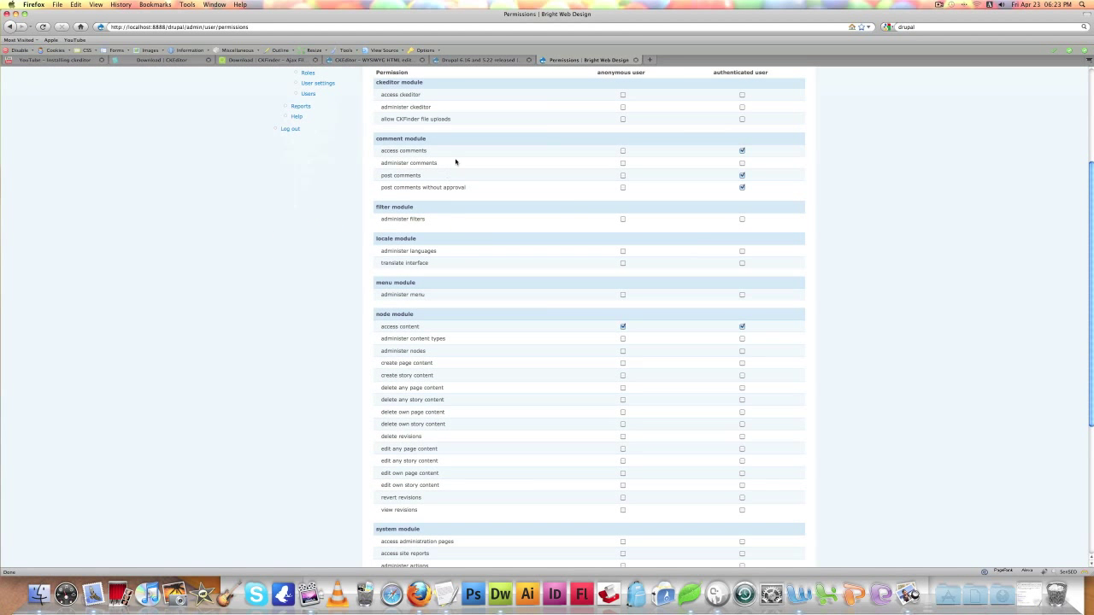
scroll(645, 162, up, 3)
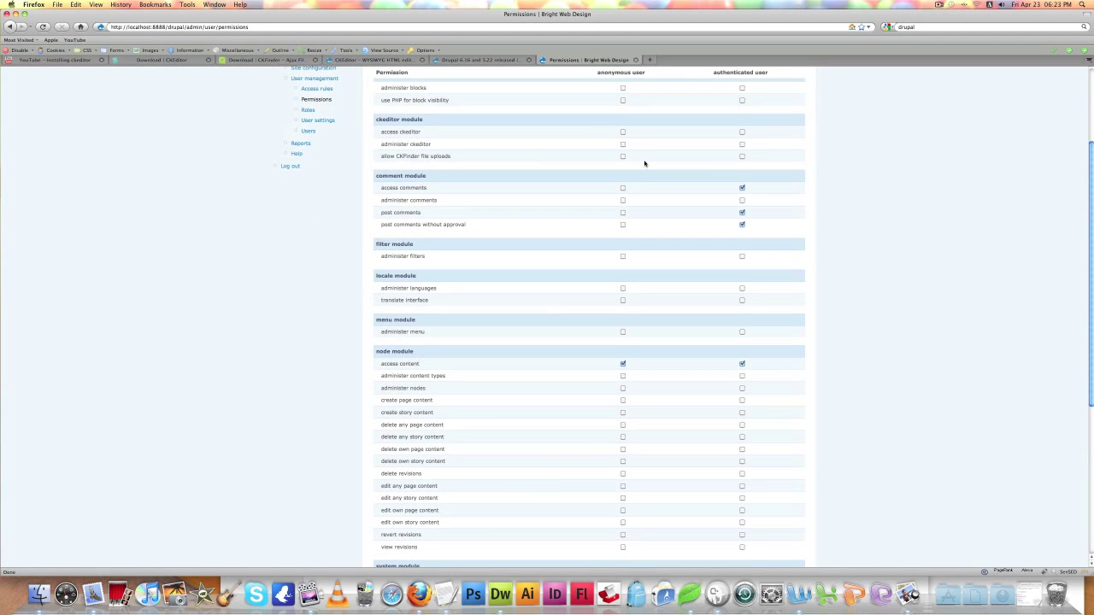
drag(379, 156, 569, 157)
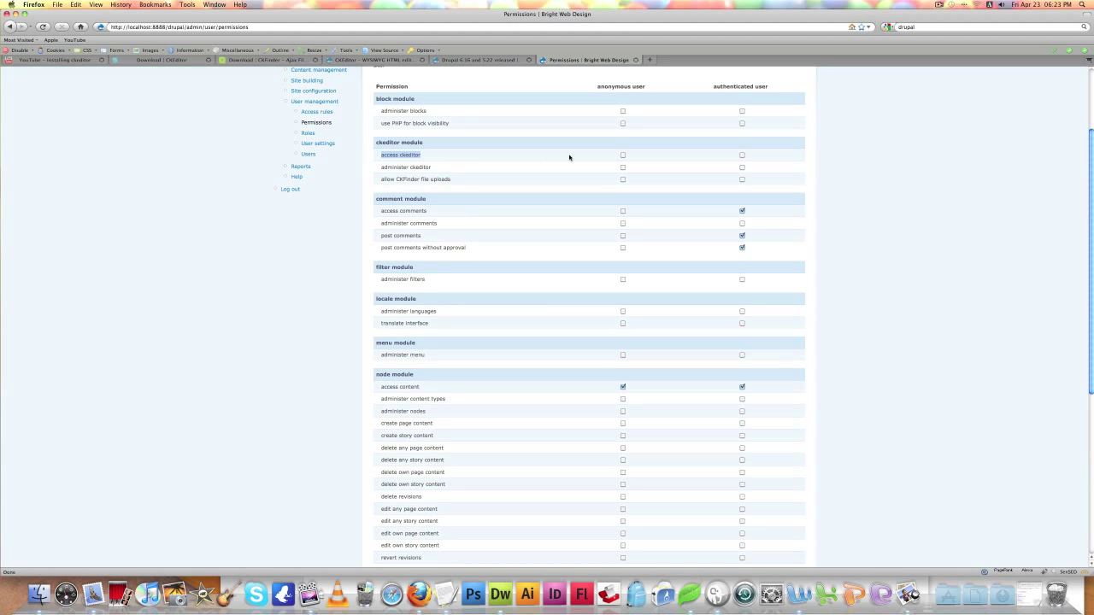
click(673, 159)
click(741, 156)
scroll(820, 217, down, 10)
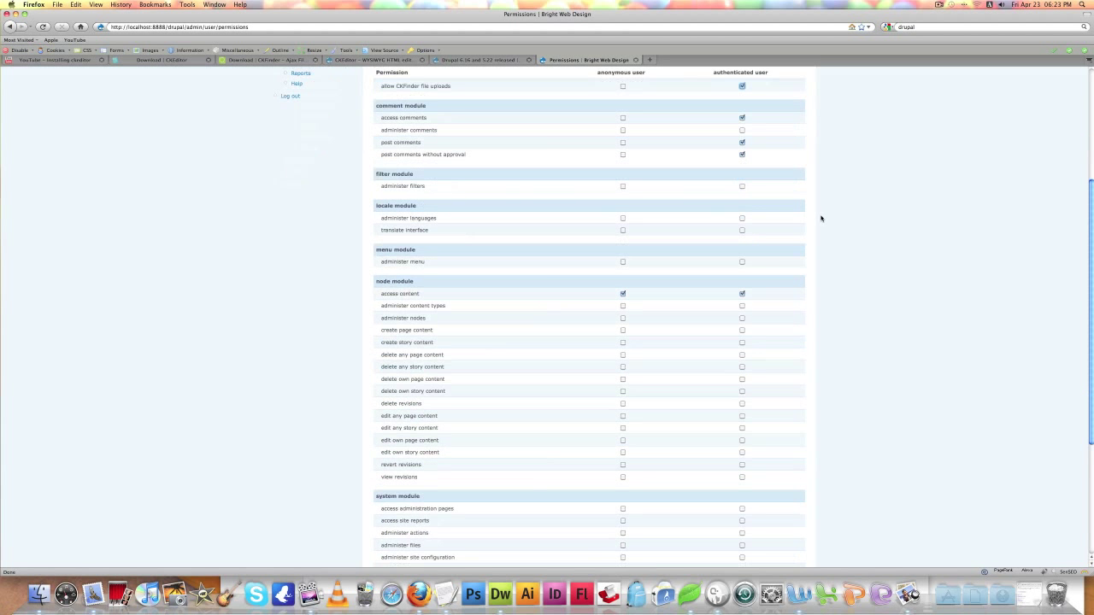
click(400, 497)
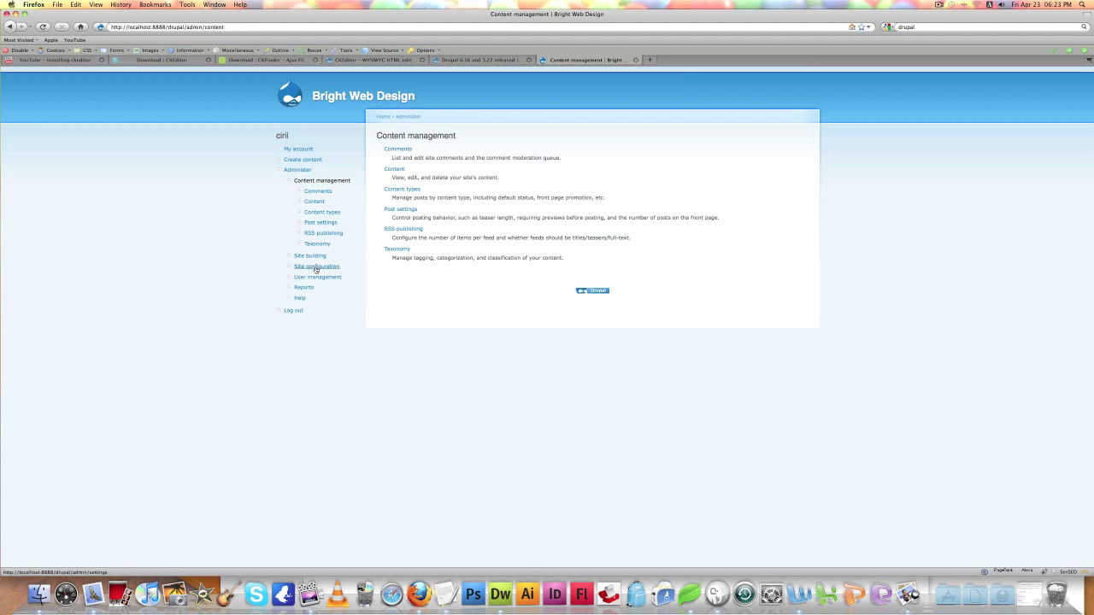
Step: Edit the Advanced CKEditor profile and check its authenticated user role in basic setup
click(316, 267)
click(315, 242)
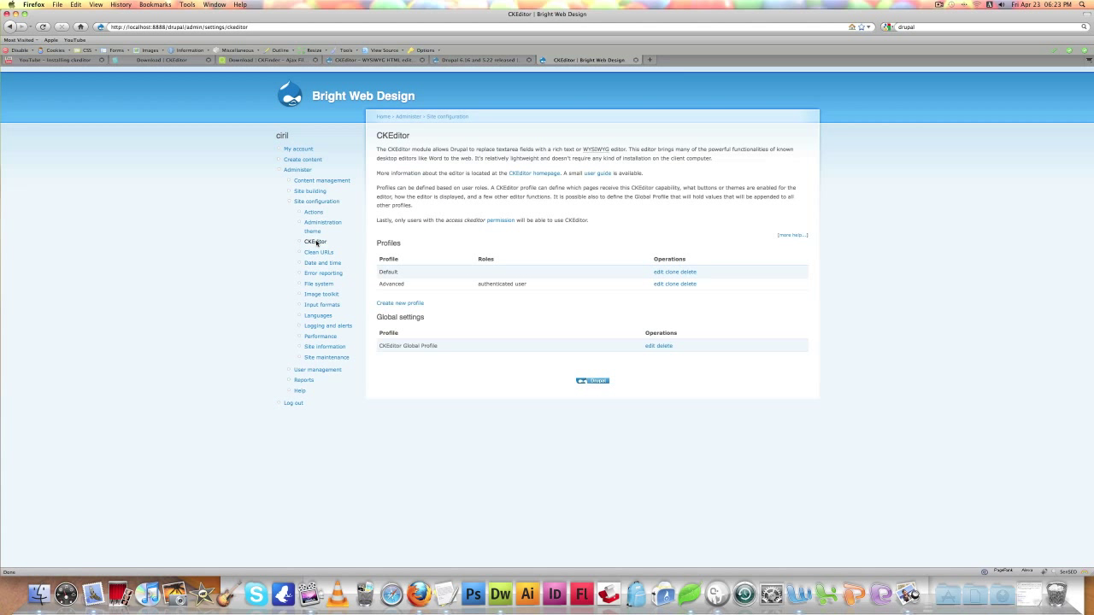
drag(544, 287, 374, 285)
click(657, 285)
click(397, 213)
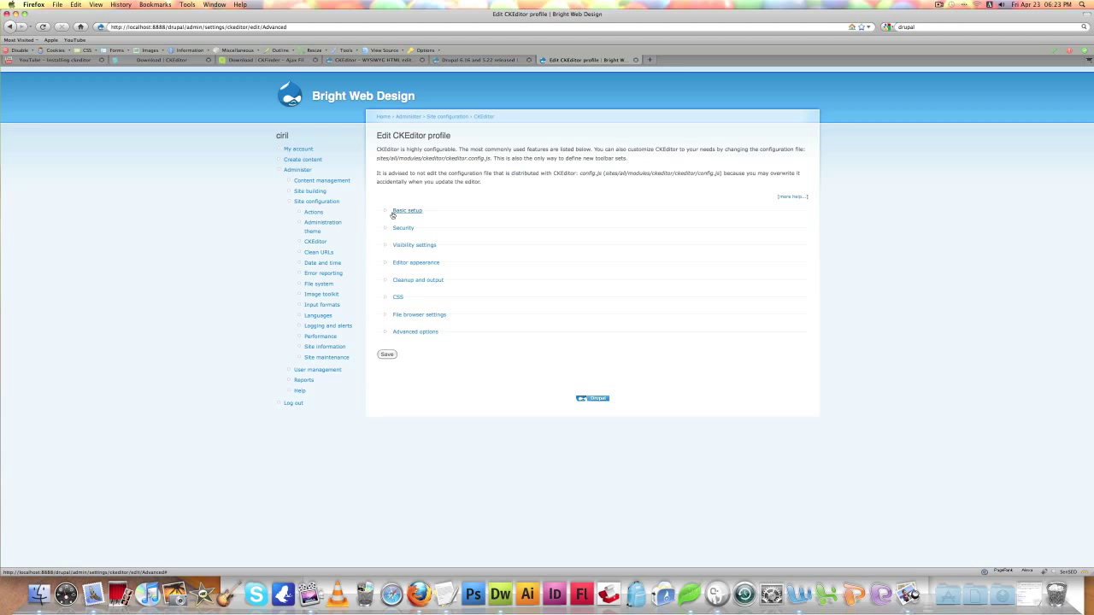
drag(441, 273, 396, 273)
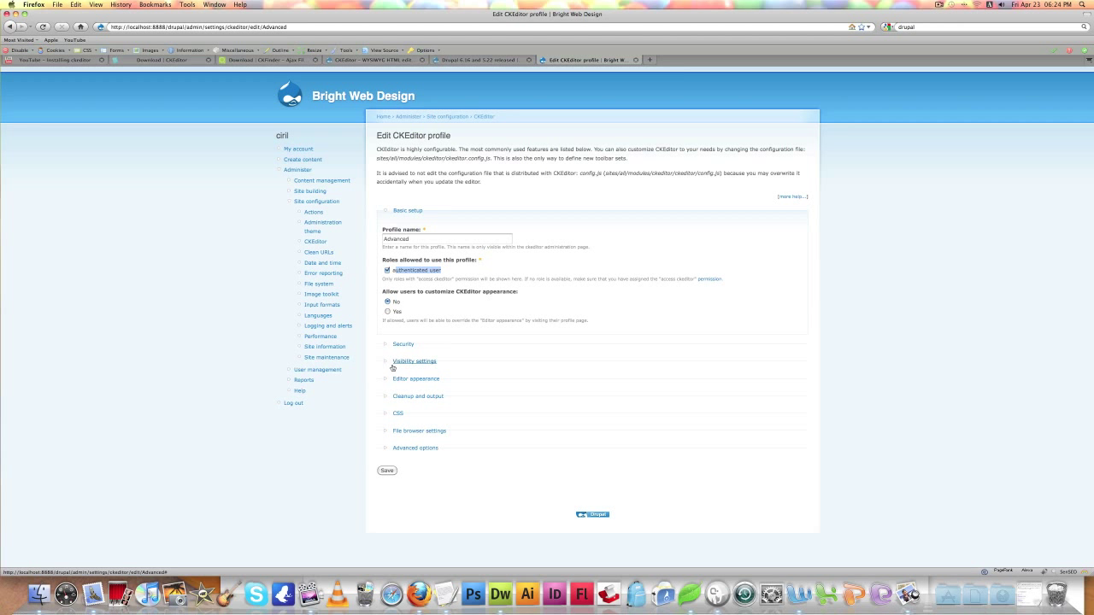
click(389, 214)
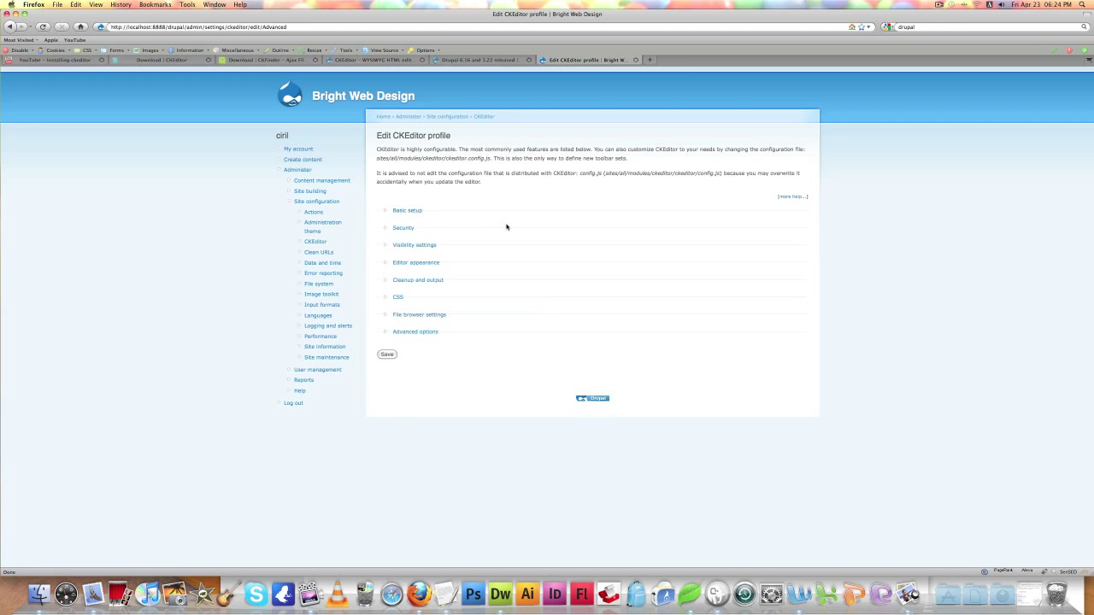
Step: Set the editor appearance toolbar to DrupalFull, keeping the language English
click(385, 266)
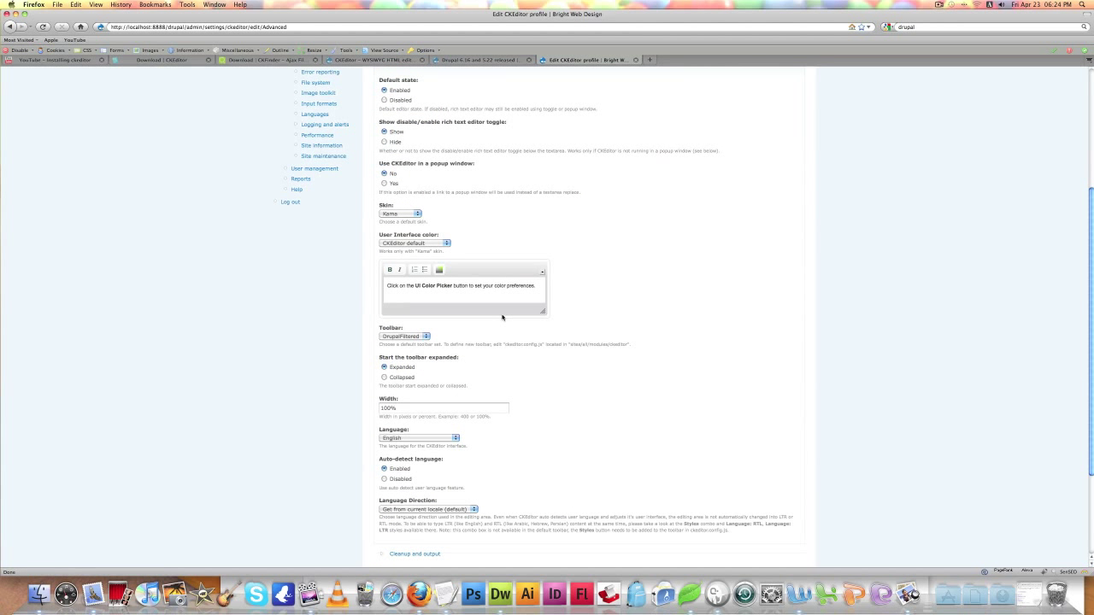
scroll(504, 312, down, 1)
click(425, 303)
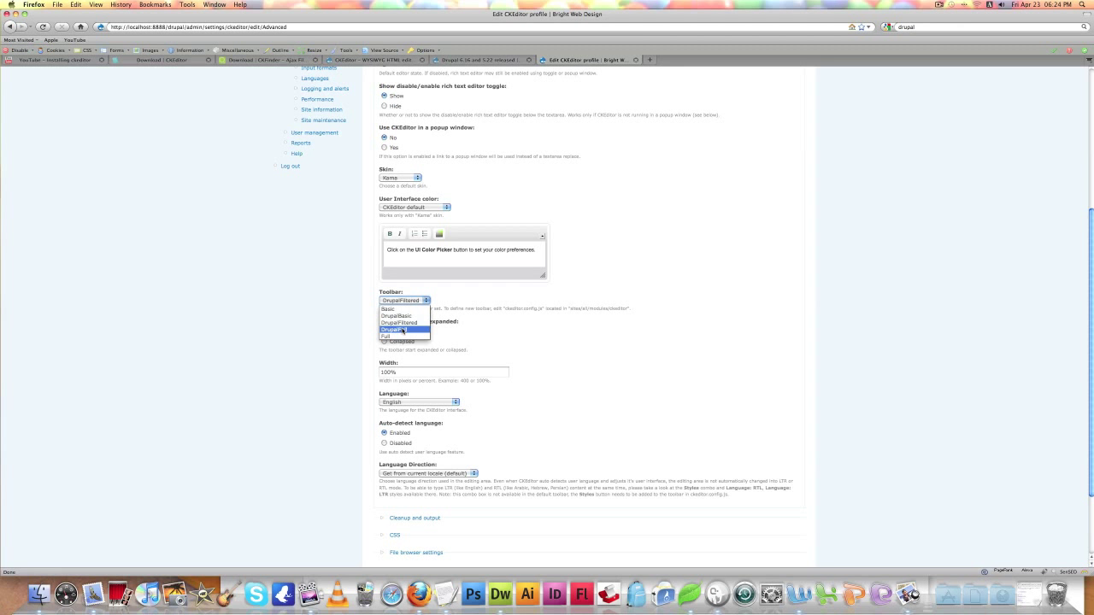
click(415, 329)
scroll(465, 309, down, 5)
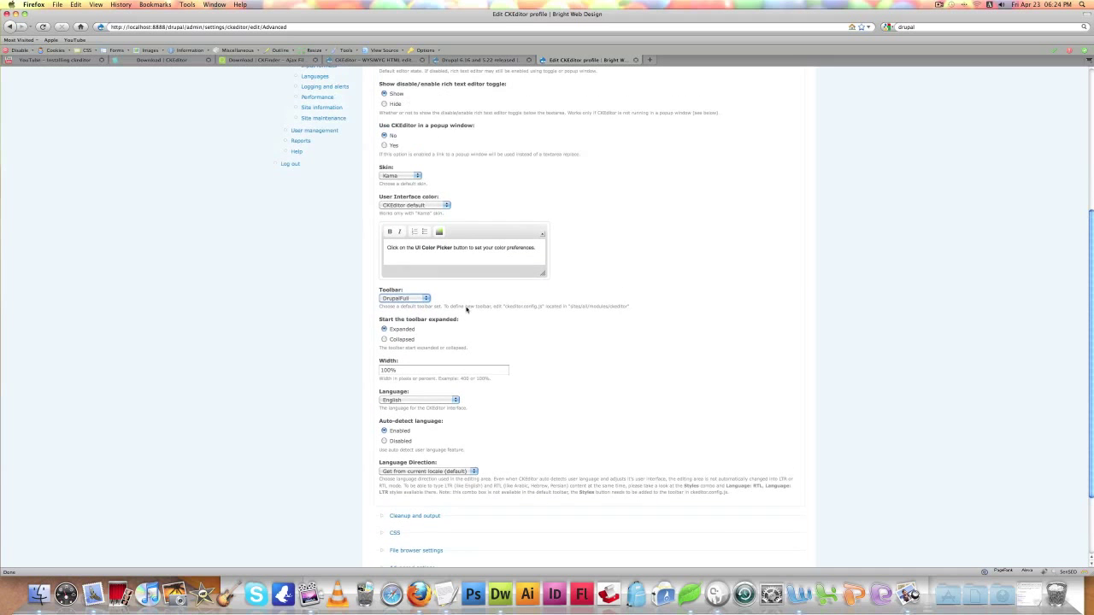
scroll(466, 309, up, 1)
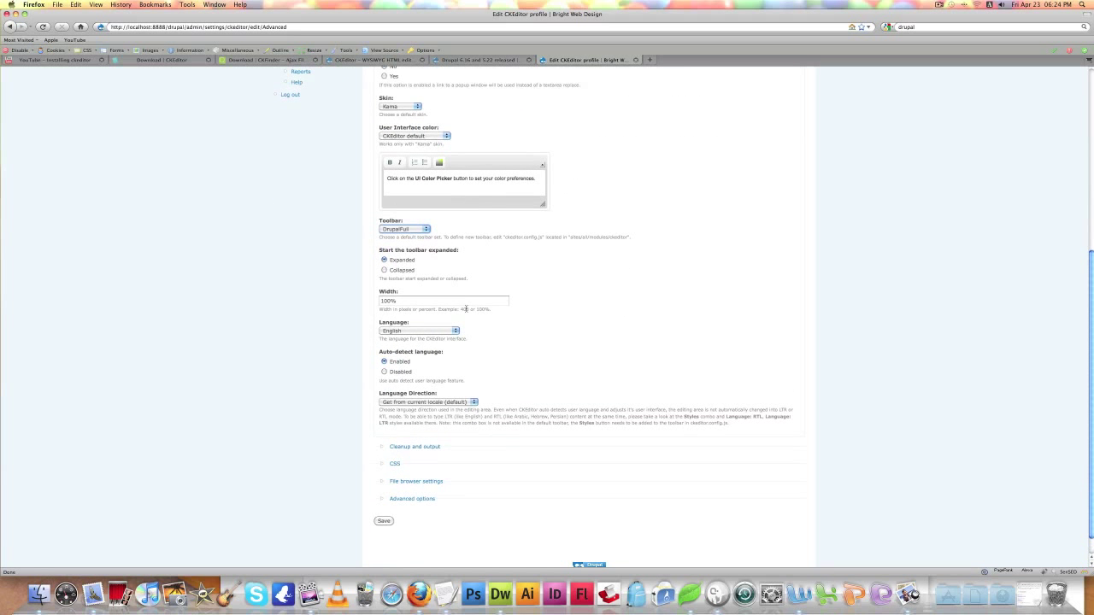
click(460, 331)
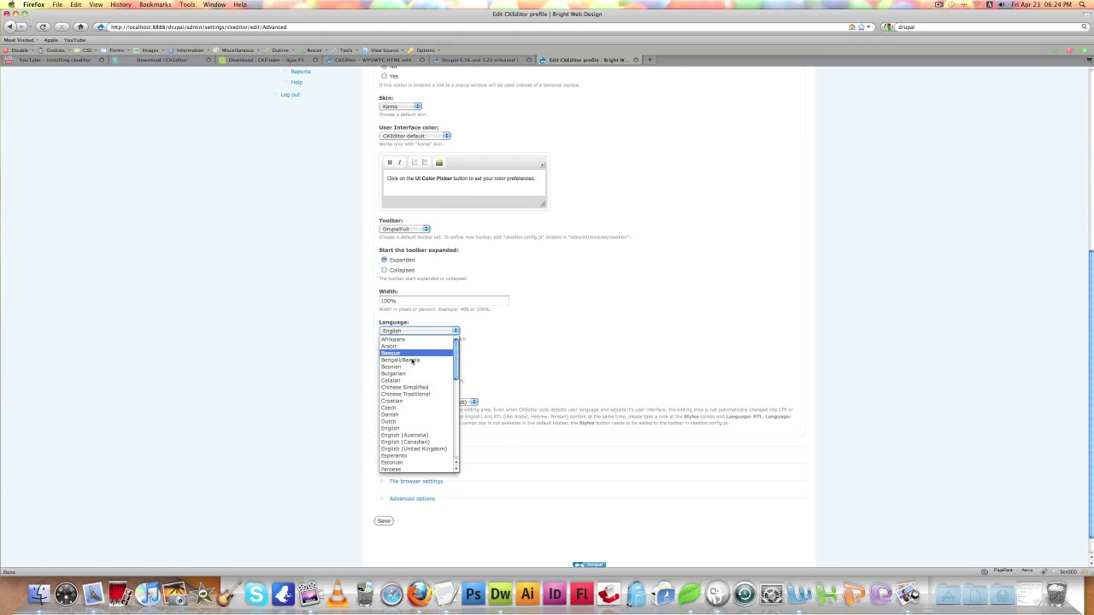
click(491, 361)
scroll(490, 375, up, 10)
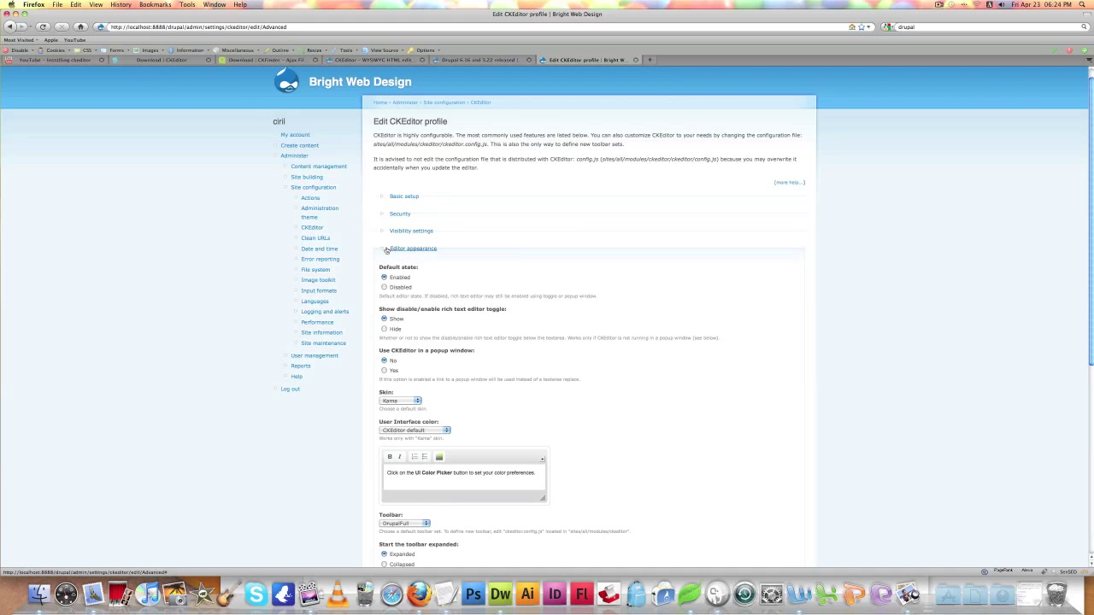
click(415, 249)
mouse_move(395, 314)
mouse_down()
mouse_move(474, 315)
mouse_move(413, 320)
mouse_up()
Step: Set the Advanced profile's link dialog file browser type to CKFinder
click(391, 316)
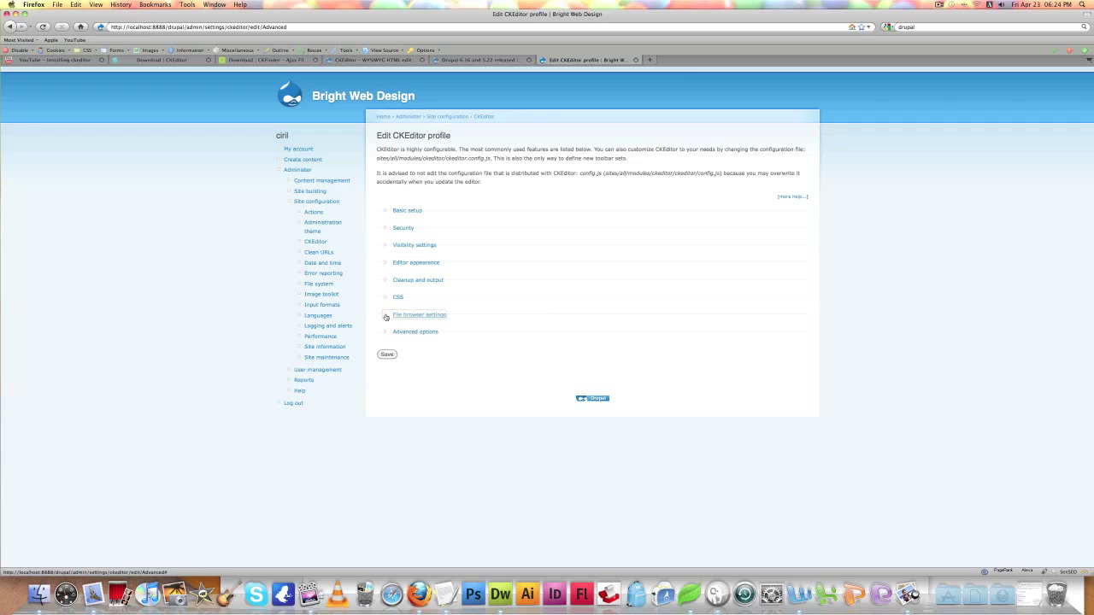
click(405, 277)
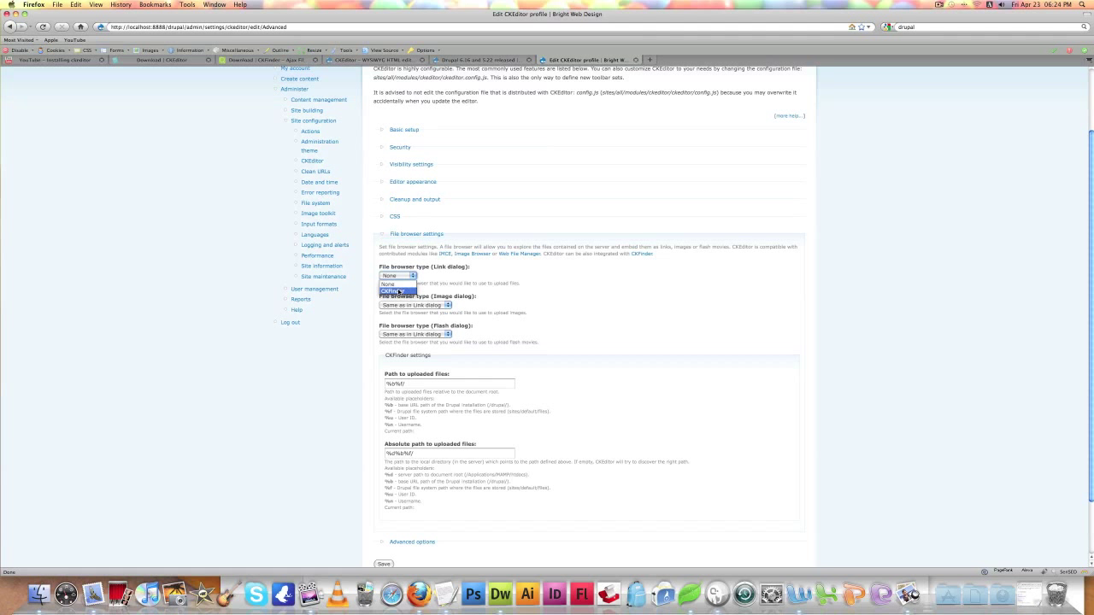
click(393, 291)
scroll(495, 287, down, 2)
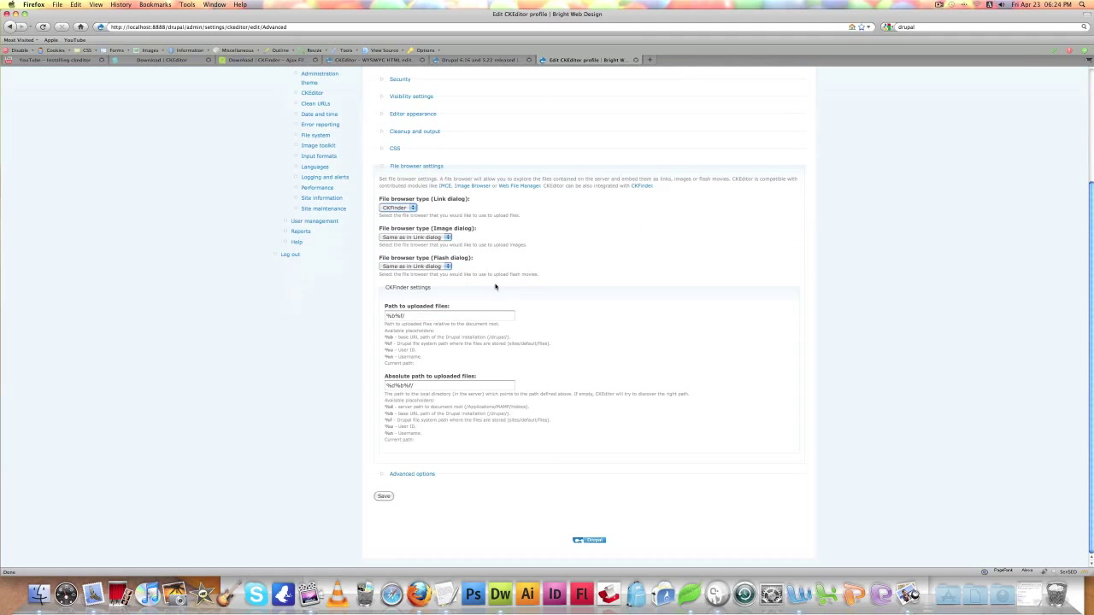
Step: Set the image and Flash dialogs to match the link dialog, save, and start a new Page
click(443, 239)
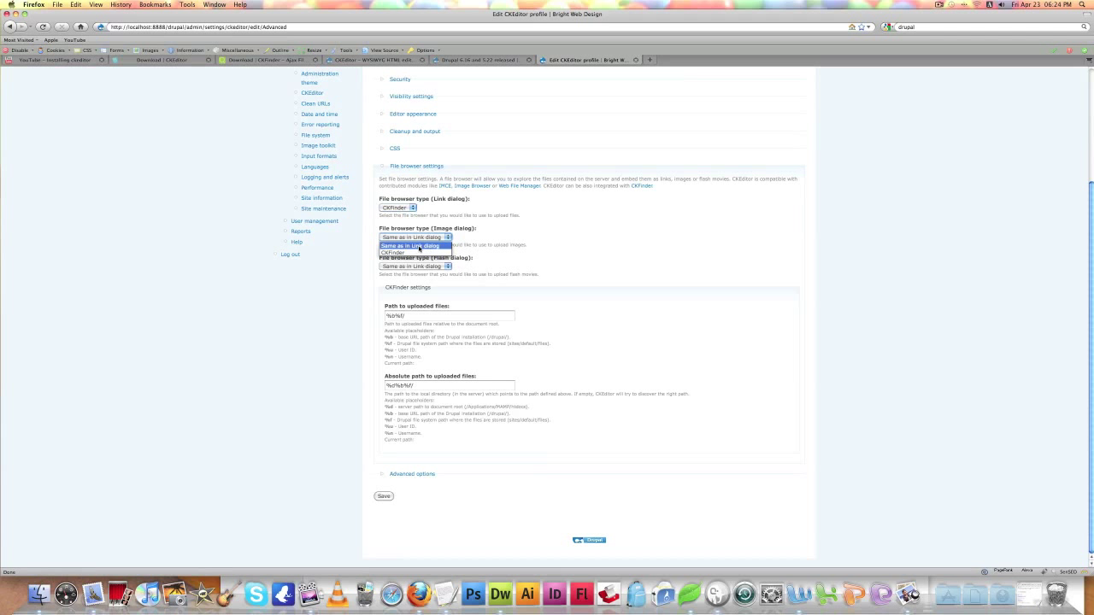
click(418, 247)
click(448, 266)
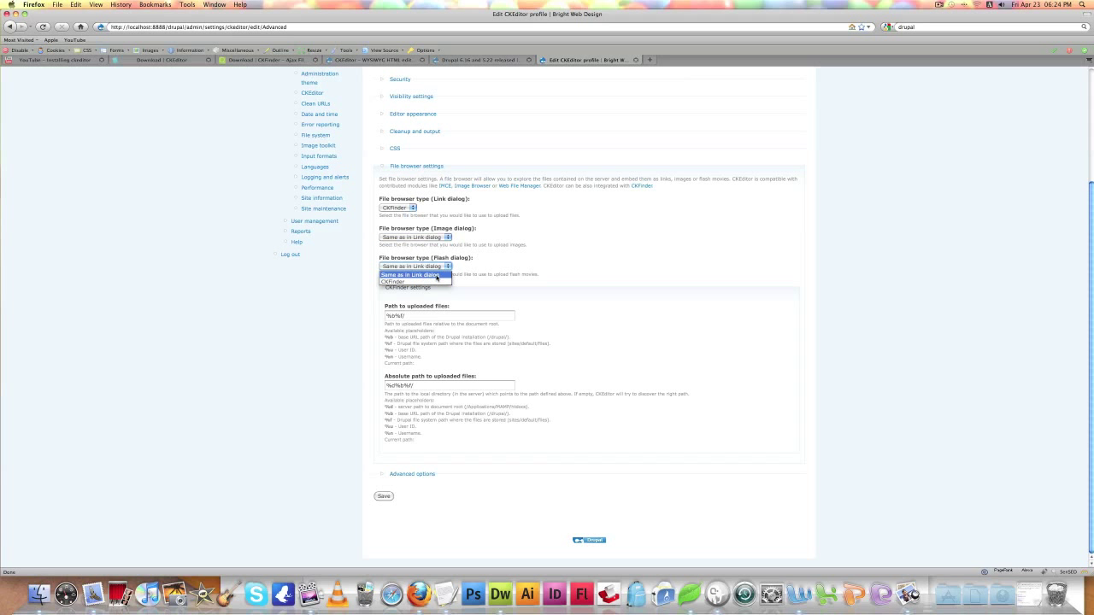
click(437, 276)
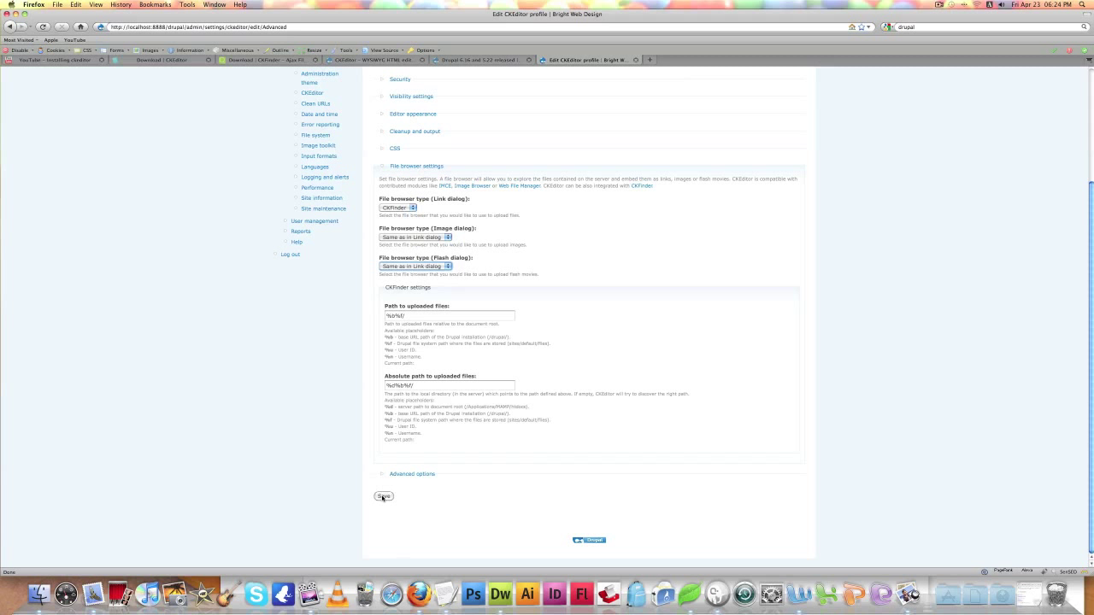
click(383, 496)
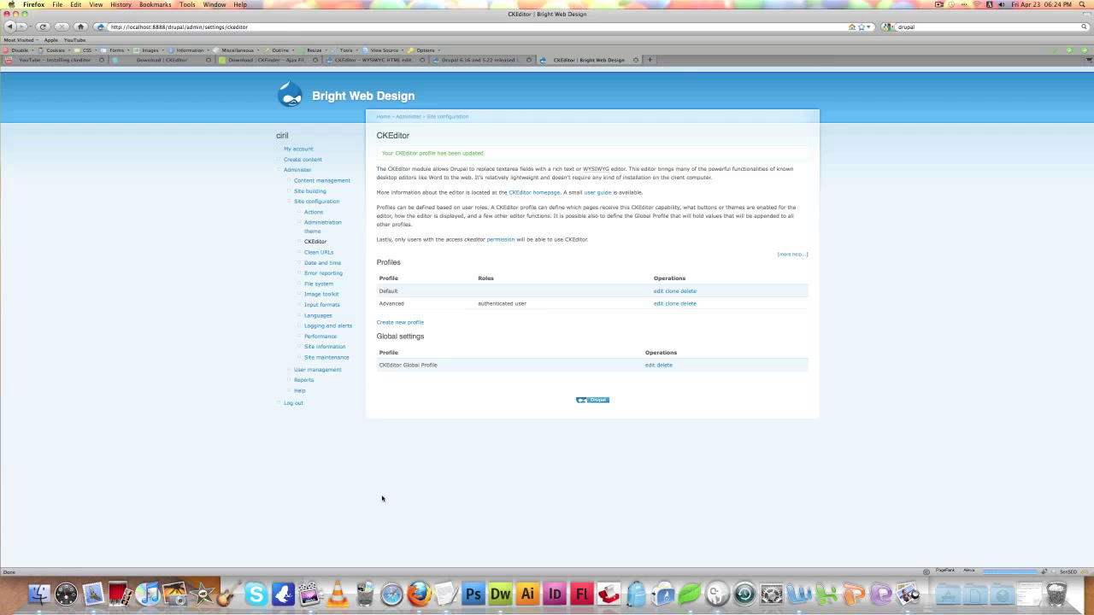
click(304, 159)
click(392, 177)
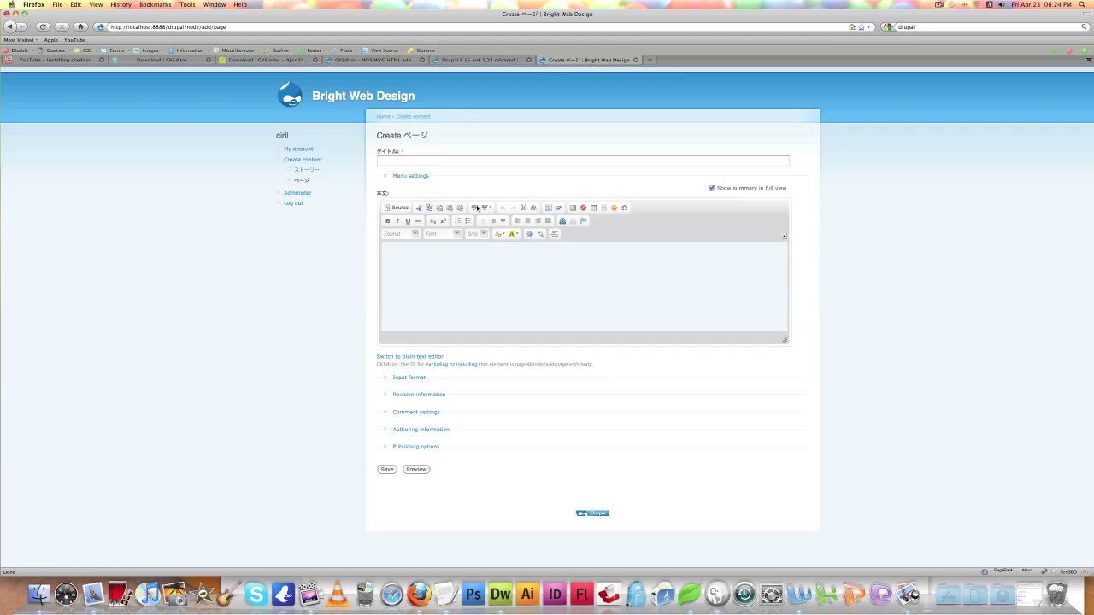
Step: Try Browse Server from the Image dialog, dismiss CKFinder's 'disabled for security reasons' warning, and close it
click(573, 208)
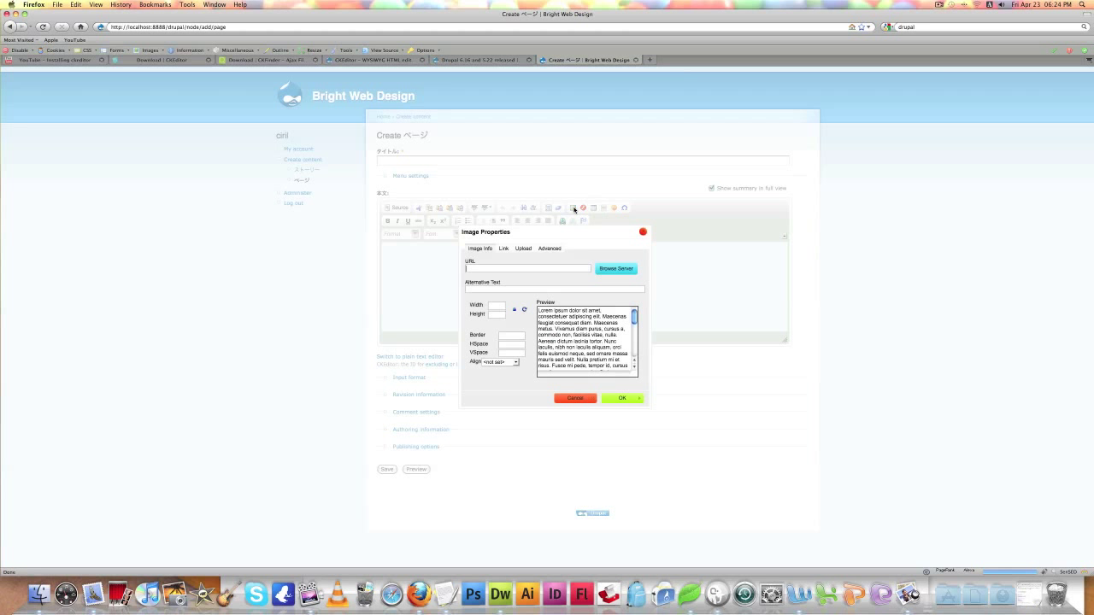
click(619, 270)
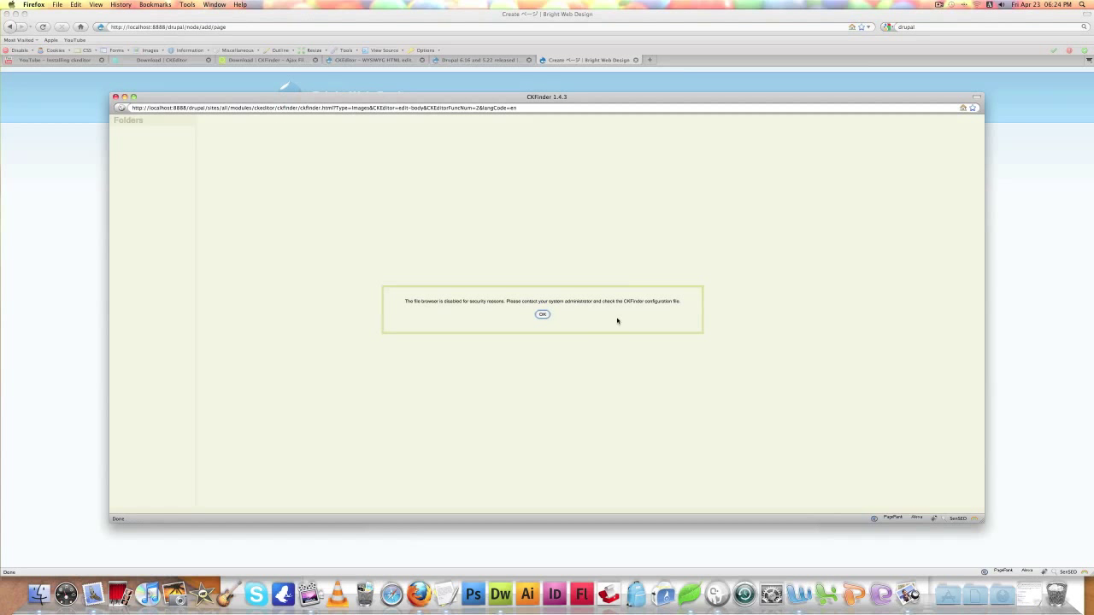
drag(410, 305, 709, 304)
click(542, 314)
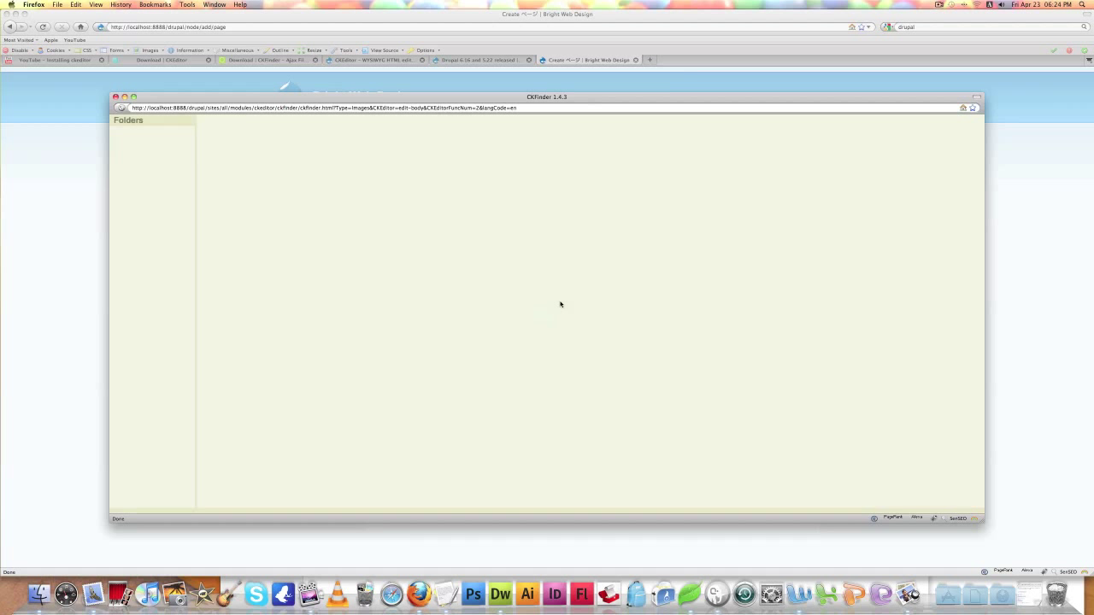
click(117, 98)
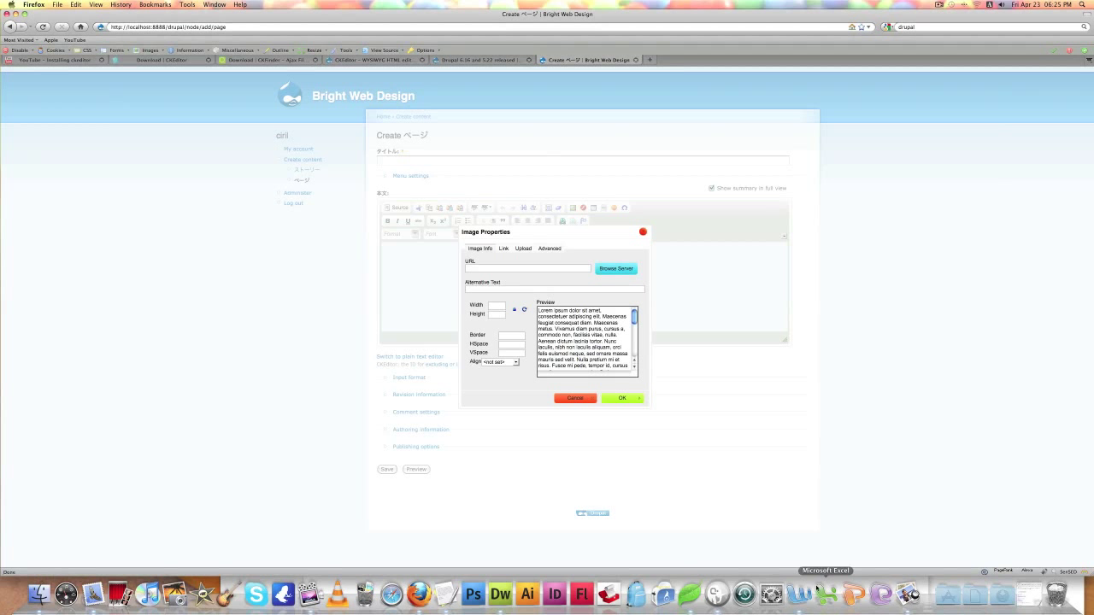
key(super+Tab)
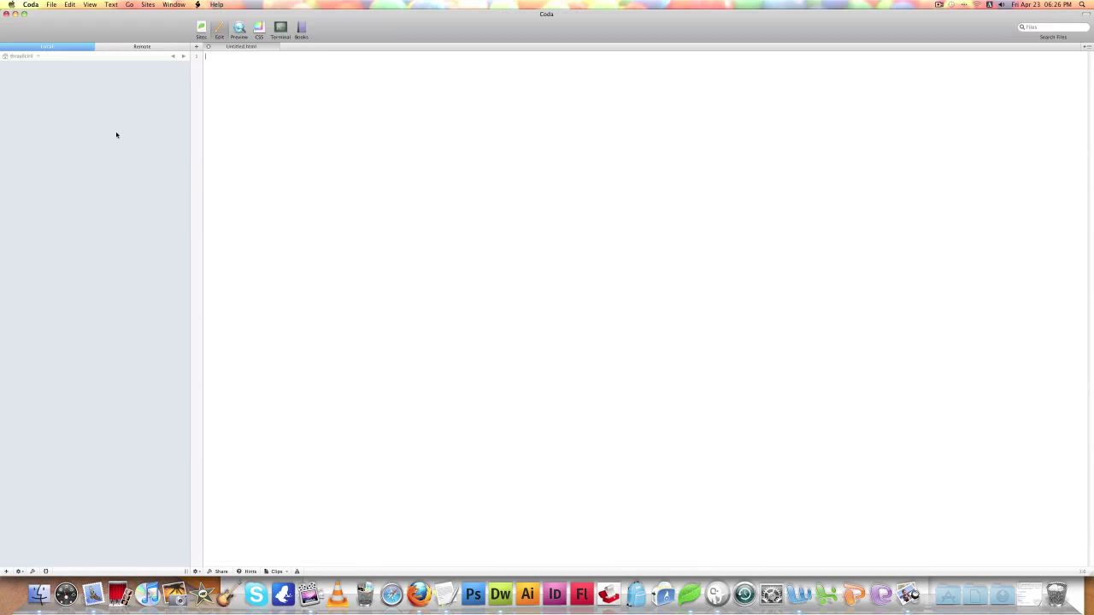
Step: In Coda's Local sidebar, browse Macintosh HD > Applications > MAMP > htdocs > drupal
click(38, 56)
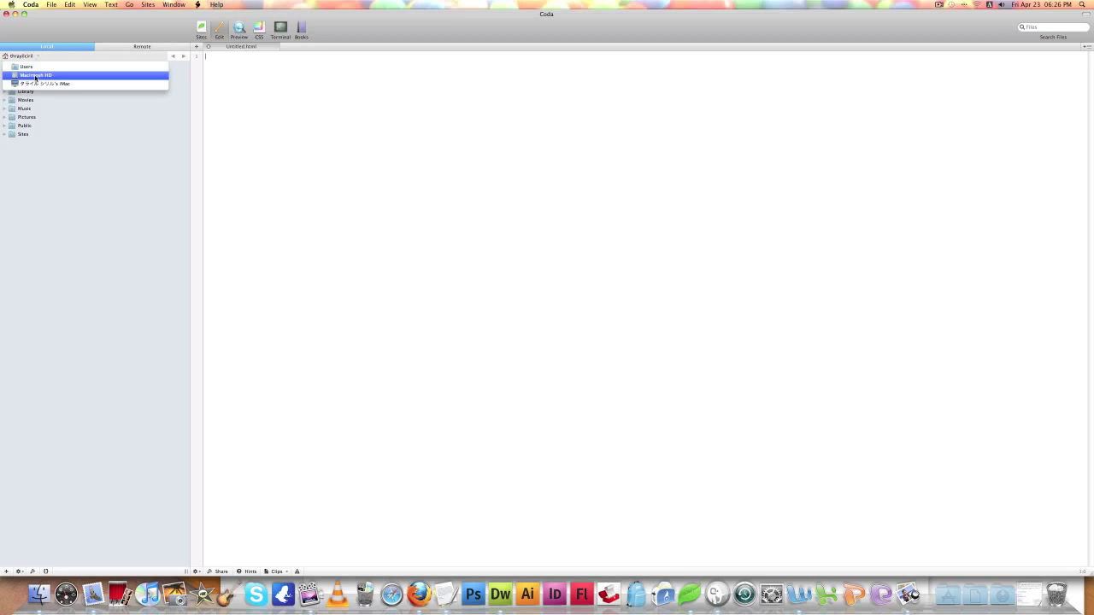
click(36, 76)
double_click(27, 65)
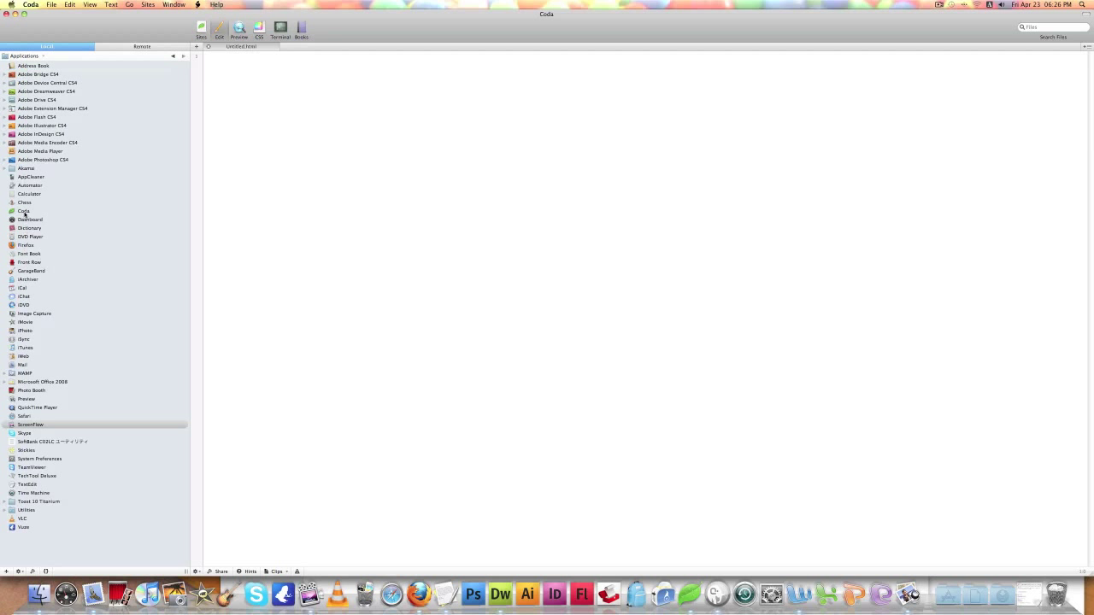
double_click(20, 374)
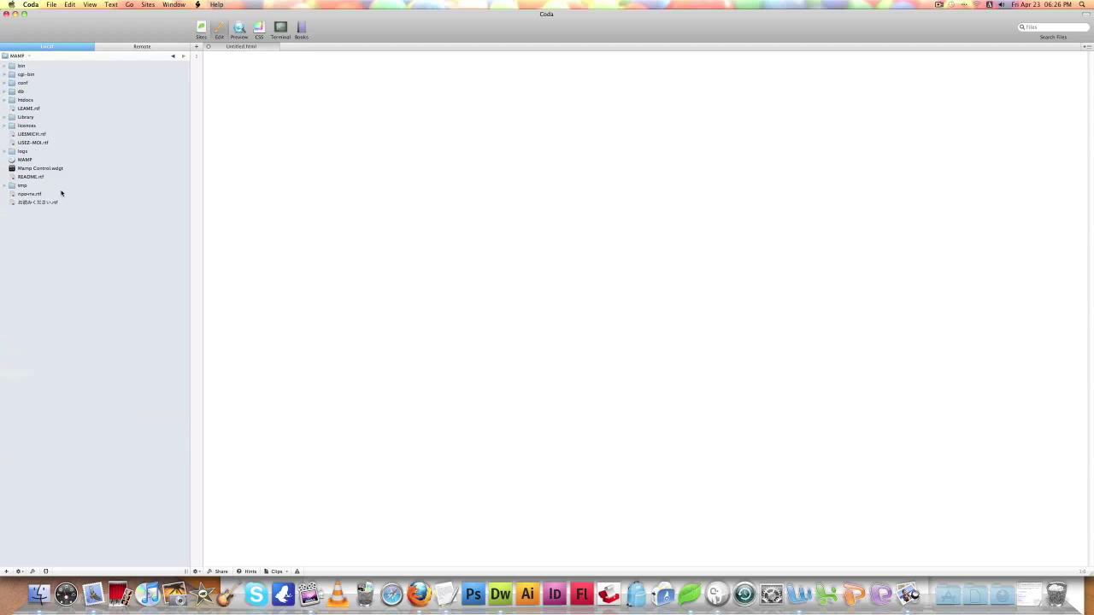
double_click(18, 100)
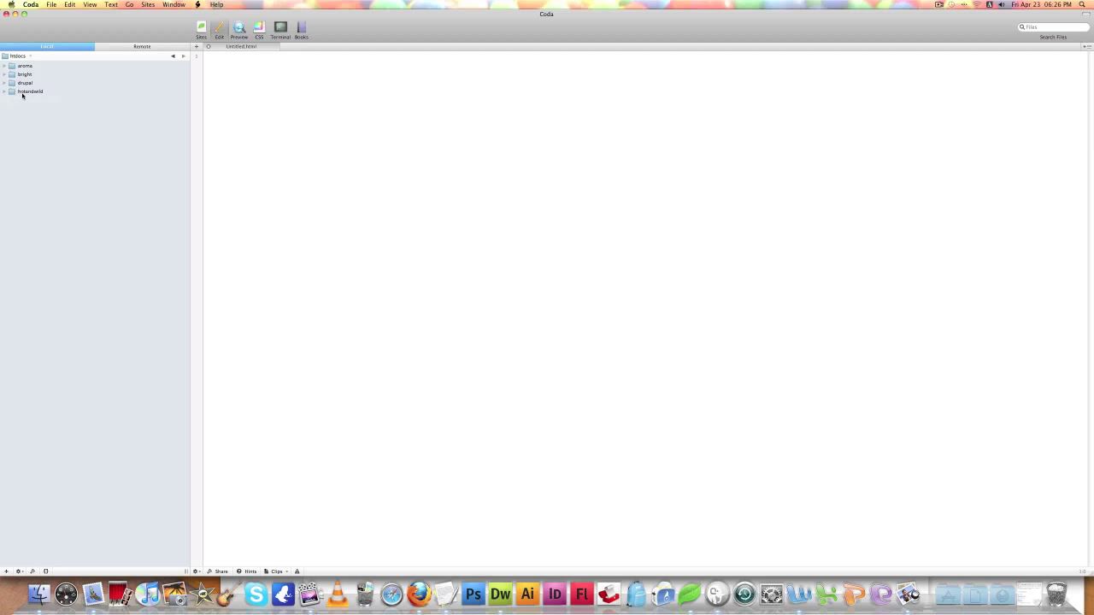
click(23, 84)
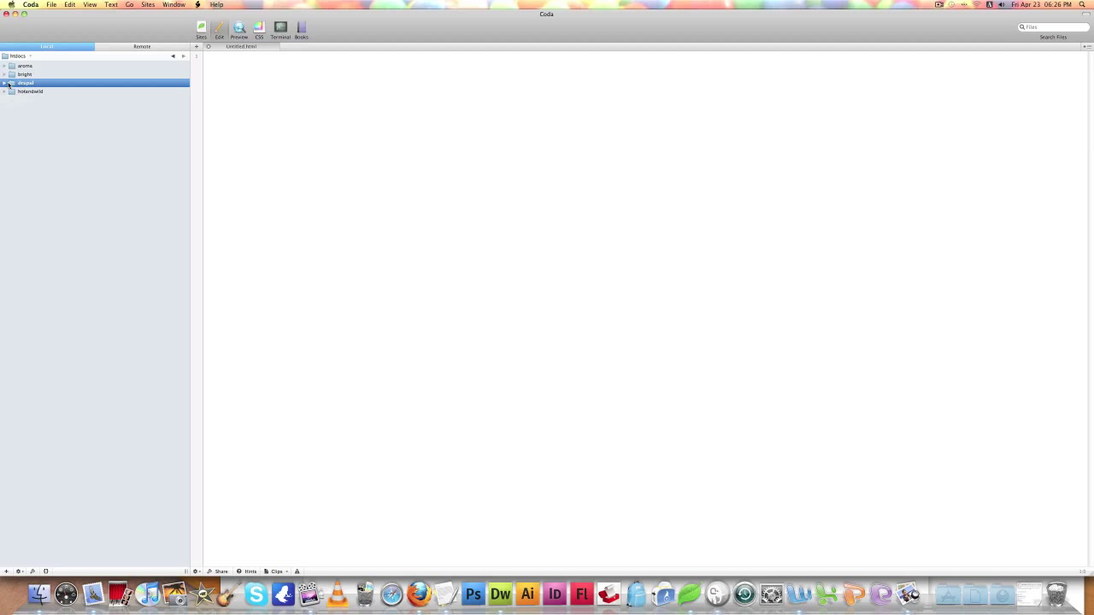
double_click(9, 84)
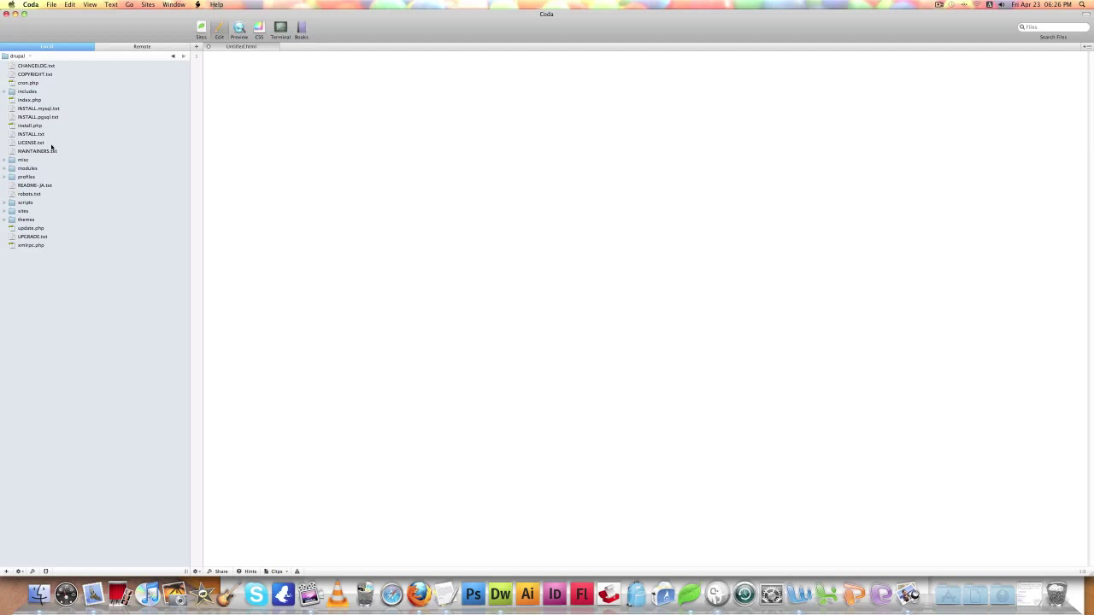
Step: Go through sites/all/modules/ckeditor/ckfinder and open config.php
double_click(14, 212)
double_click(13, 68)
double_click(15, 67)
click(15, 67)
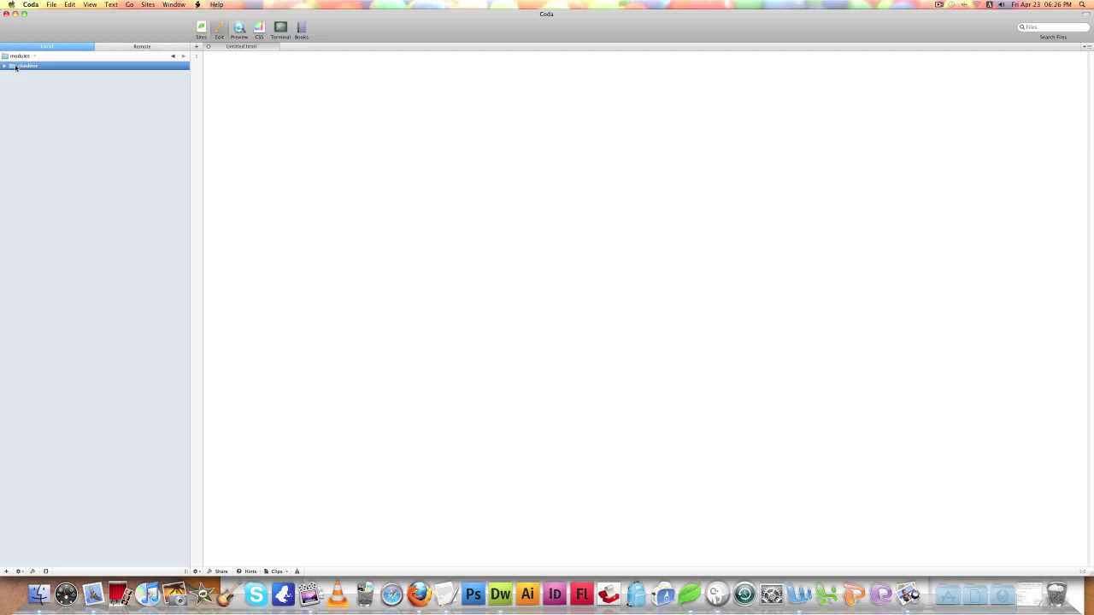
double_click(15, 66)
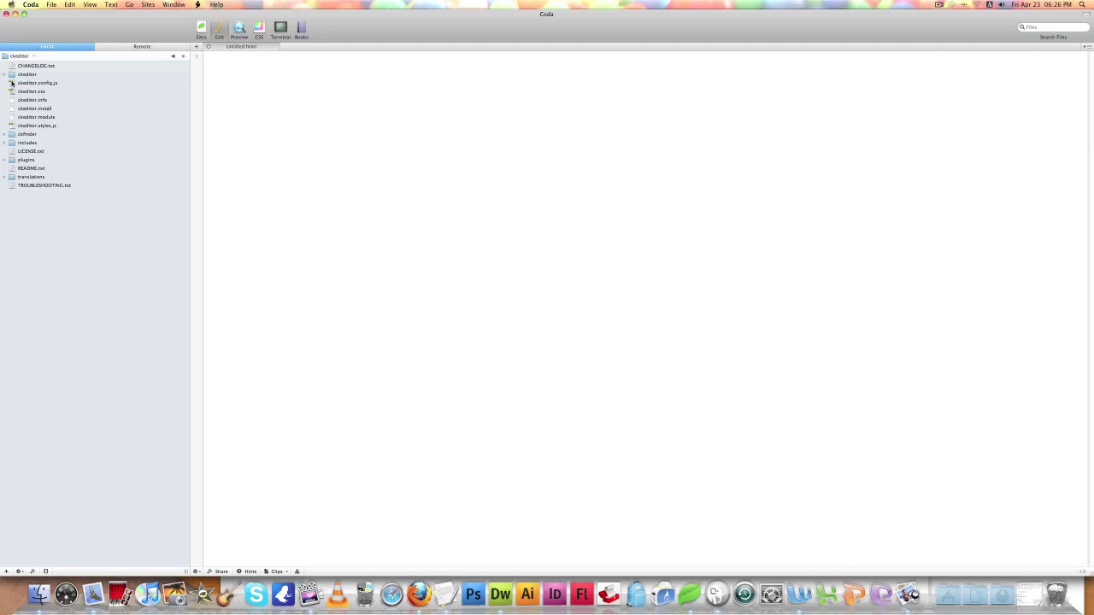
double_click(12, 136)
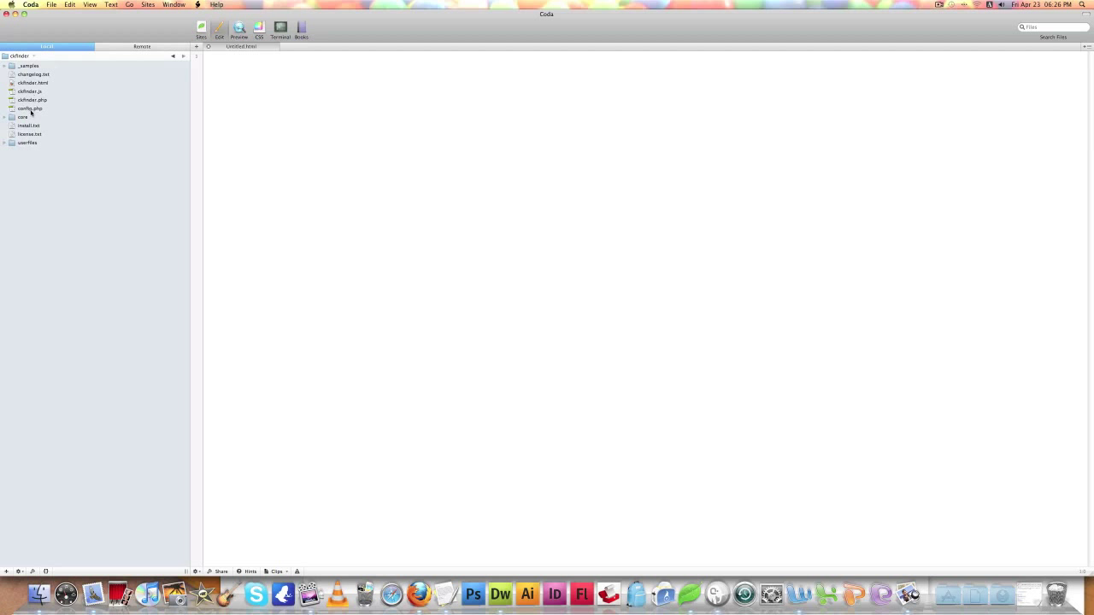
double_click(30, 108)
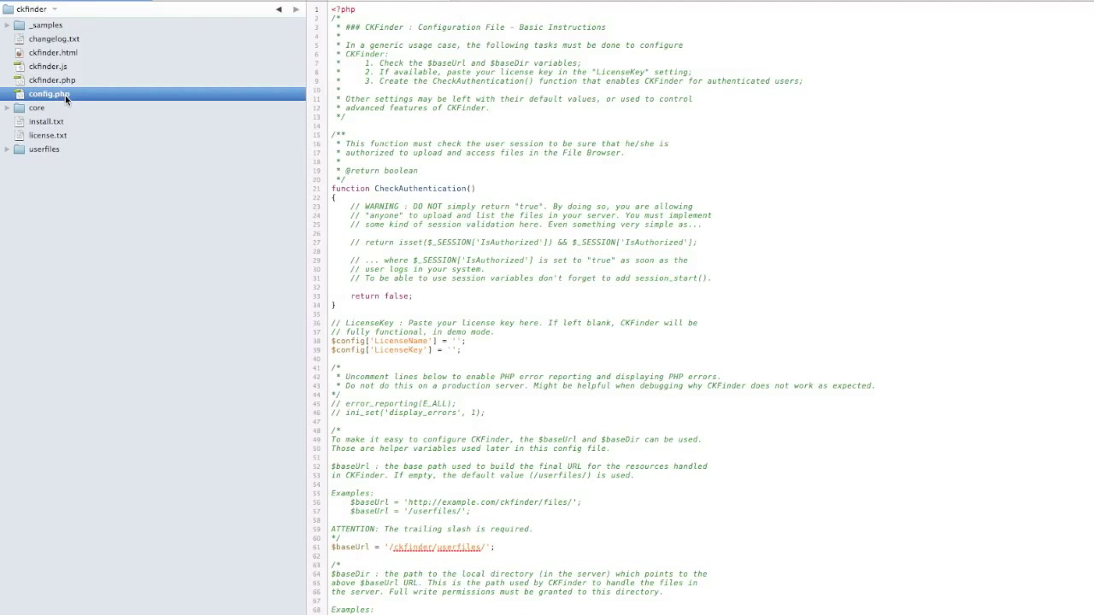
Step: Wrap the CheckAuthentication function (lines 21-34) in a /* … */ block comment
drag(326, 186, 487, 312)
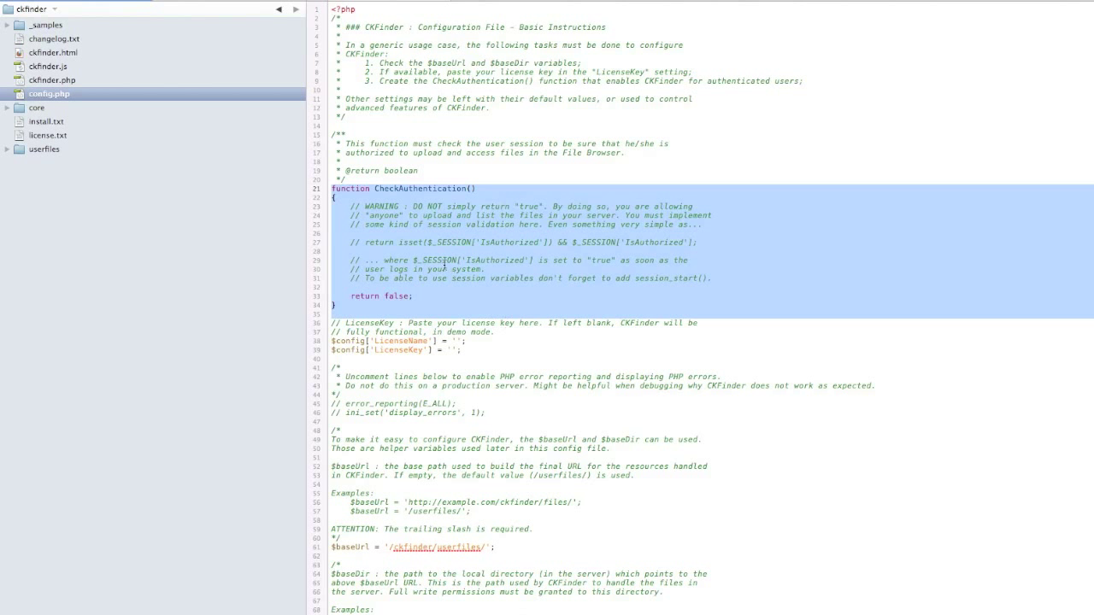
click(460, 254)
click(332, 188)
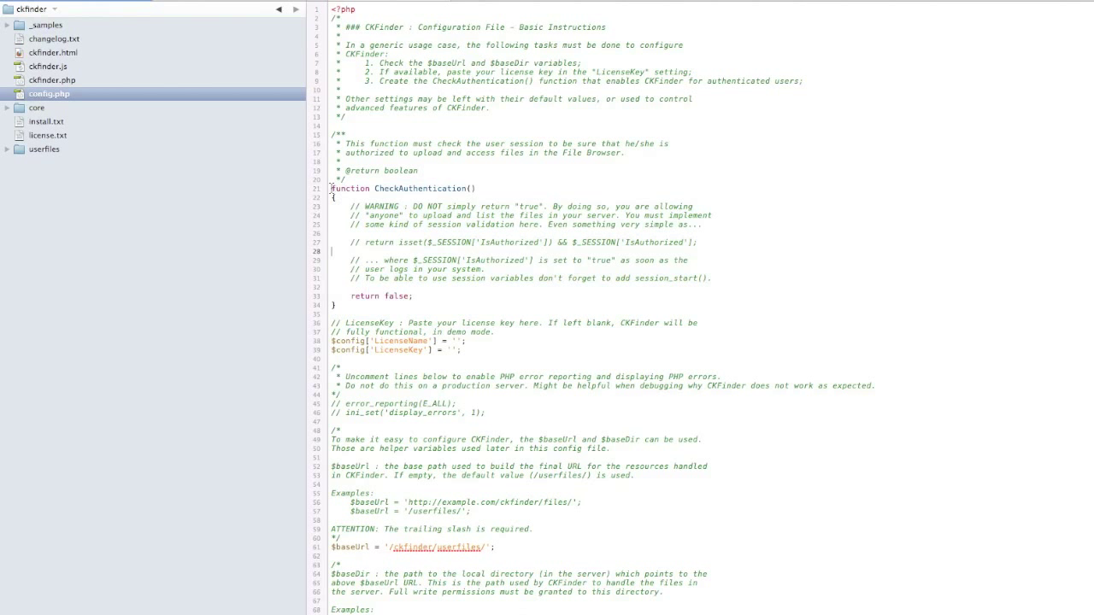
text(/*)
click(363, 307)
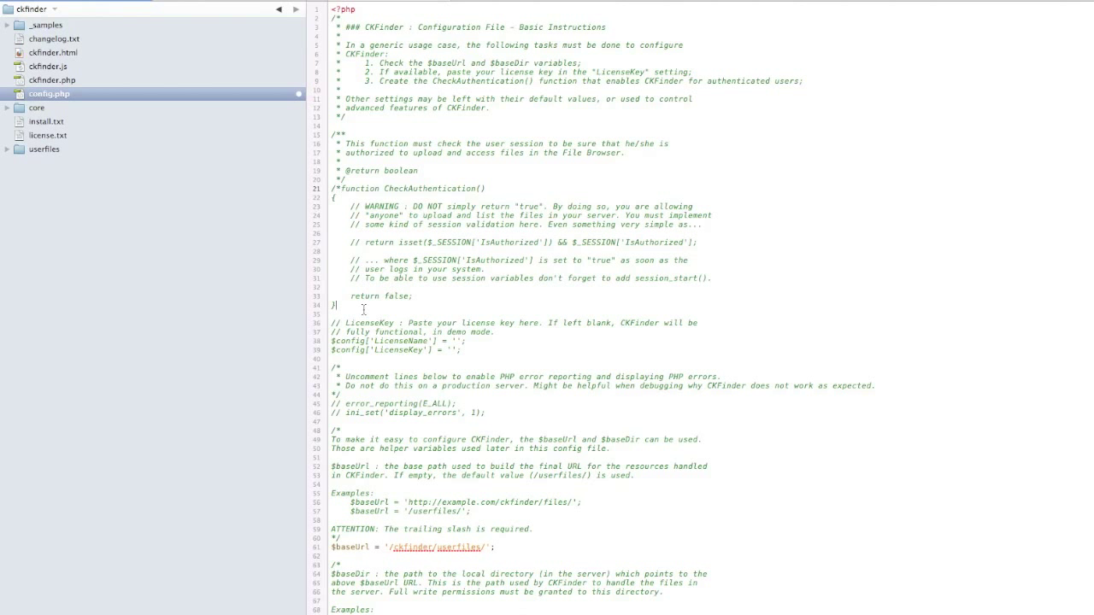
text(*/)
scroll(478, 307, down, 2)
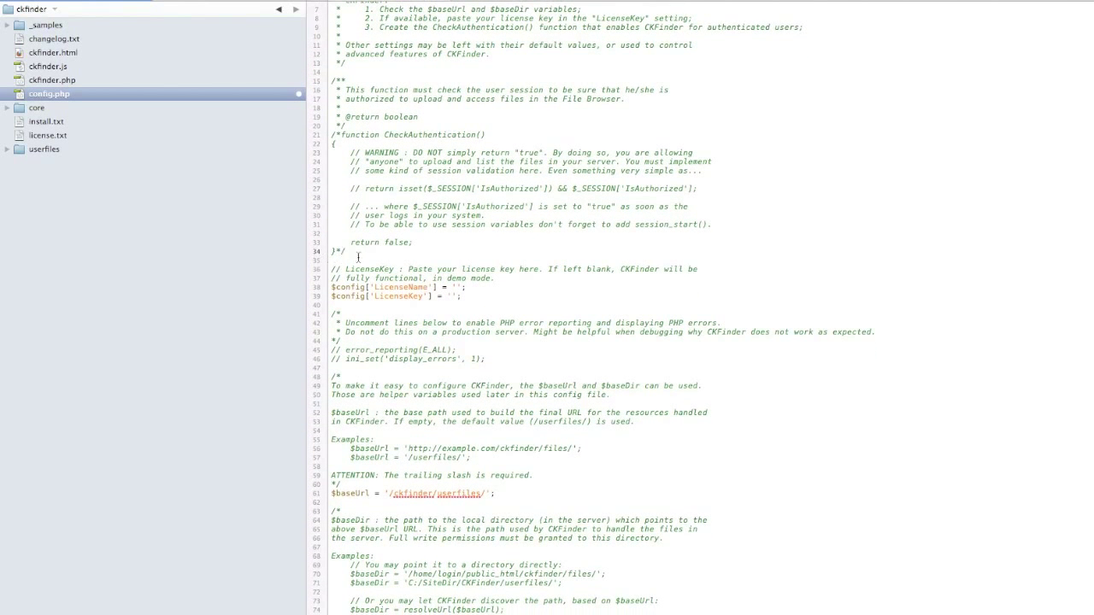
drag(345, 253, 315, 135)
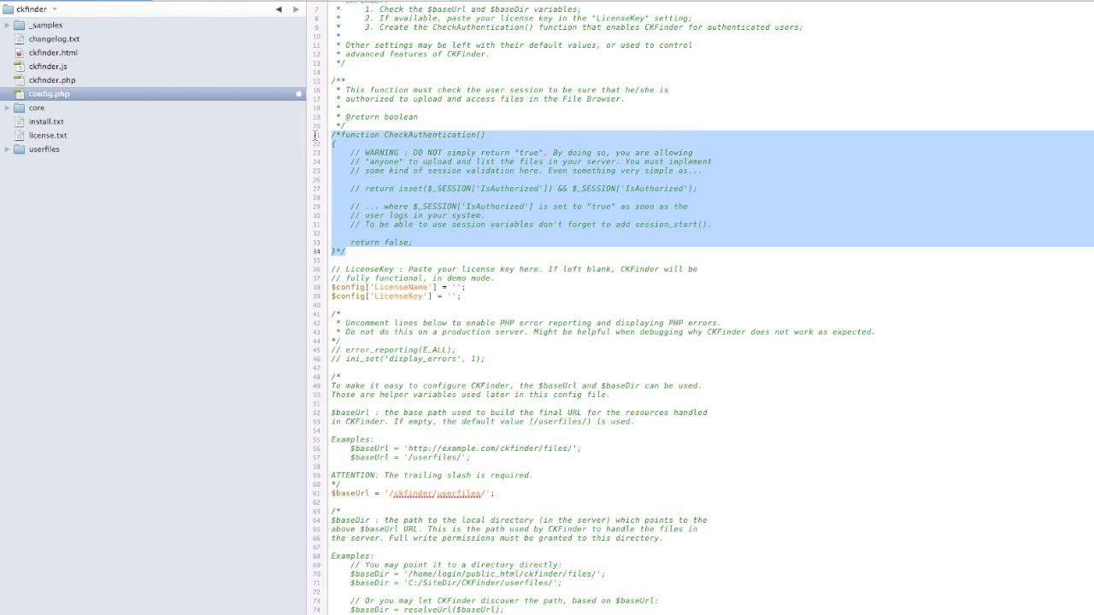
click(405, 224)
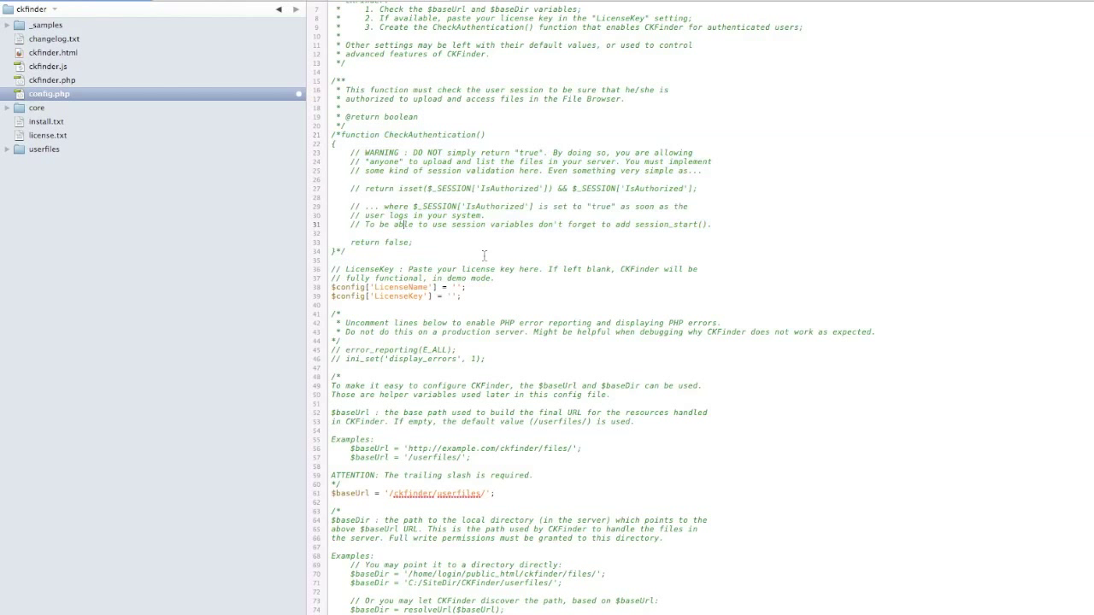
scroll(533, 306, down, 2)
scroll(533, 306, down, 8)
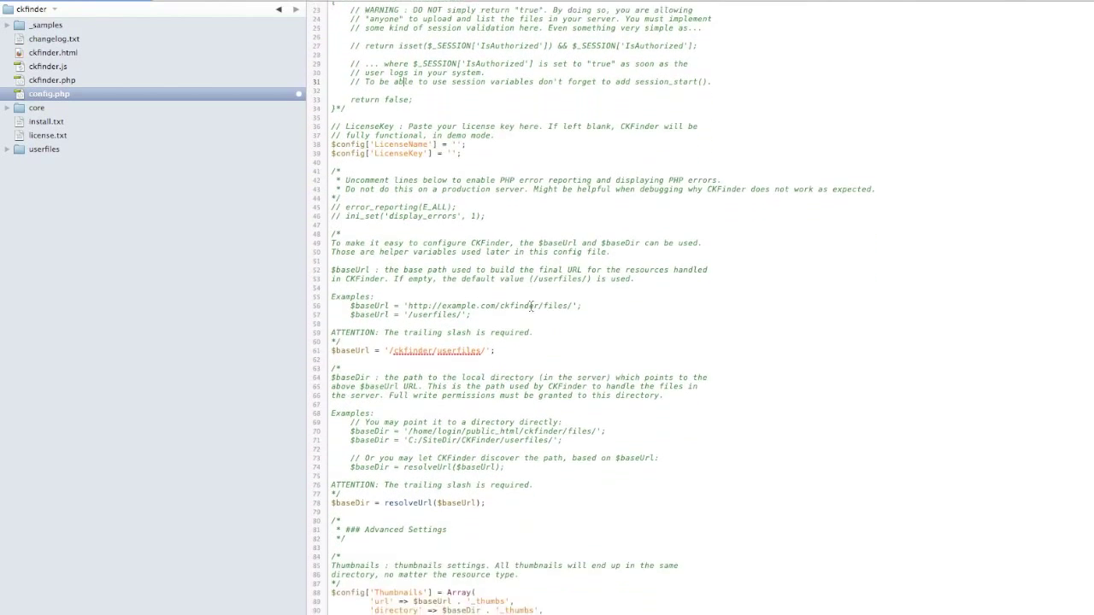
scroll(532, 306, down, 1)
drag(504, 256, 331, 255)
click(525, 257)
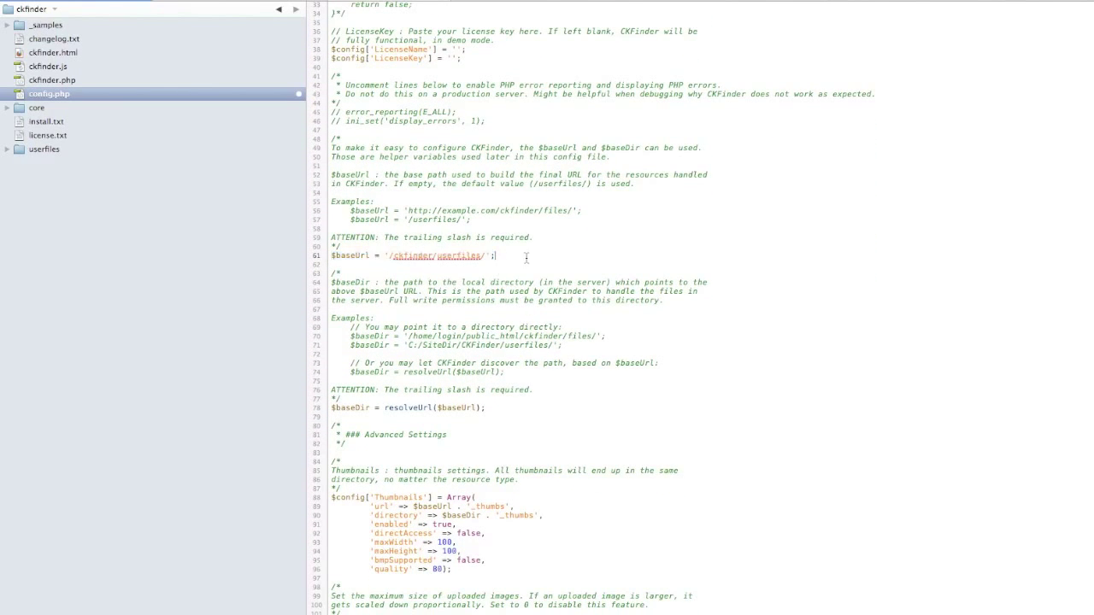
drag(386, 256, 431, 256)
click(441, 256)
click(24, 152)
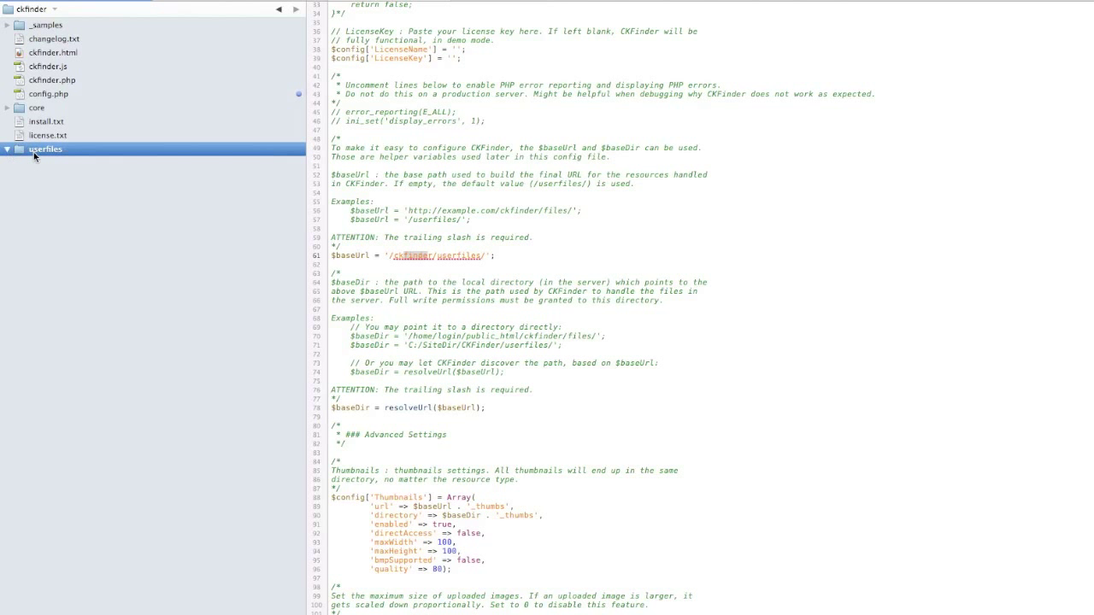
click(8, 151)
drag(428, 258, 394, 258)
double_click(444, 258)
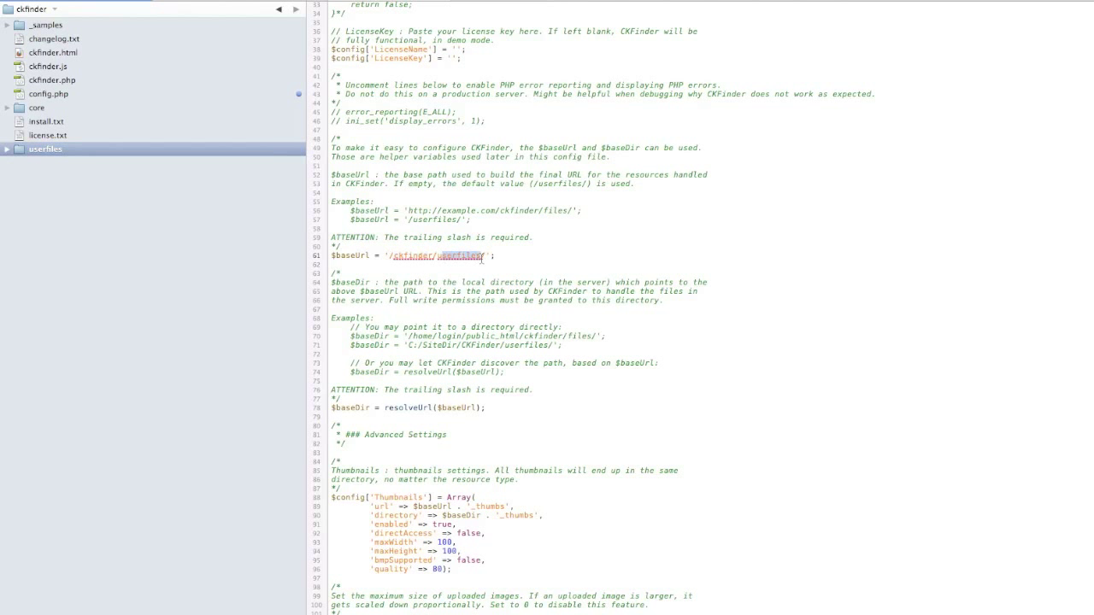
click(70, 153)
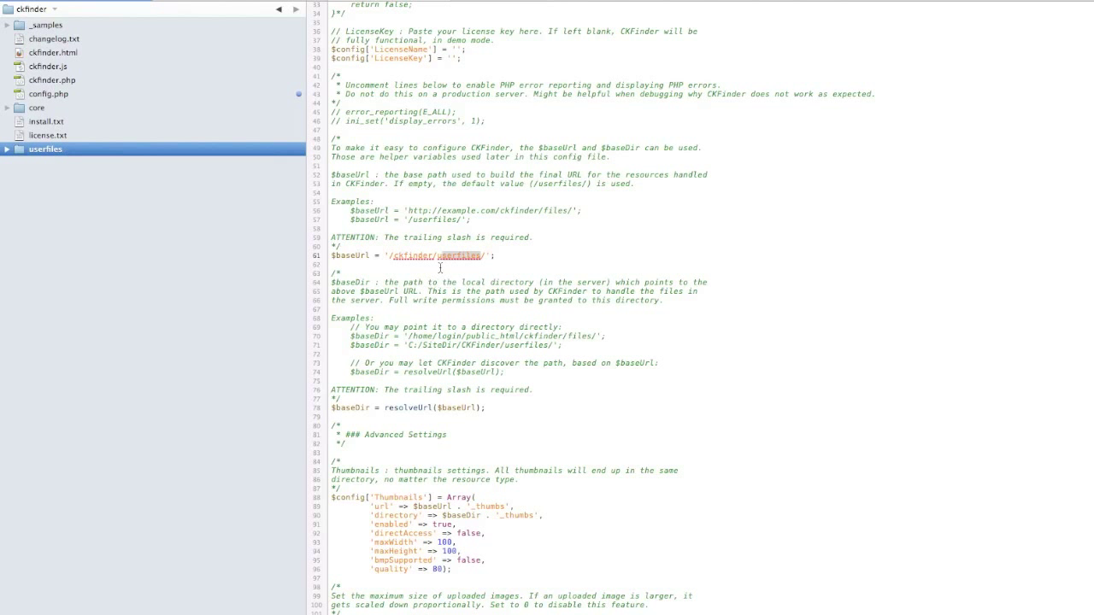
click(422, 256)
scroll(519, 291, down, 5)
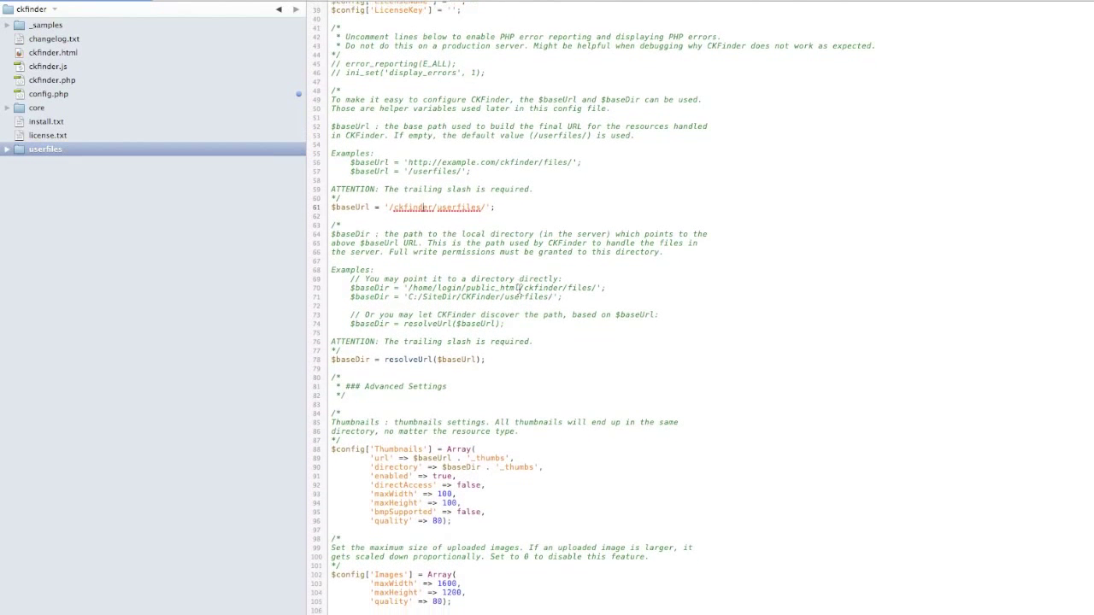
scroll(519, 291, down, 5)
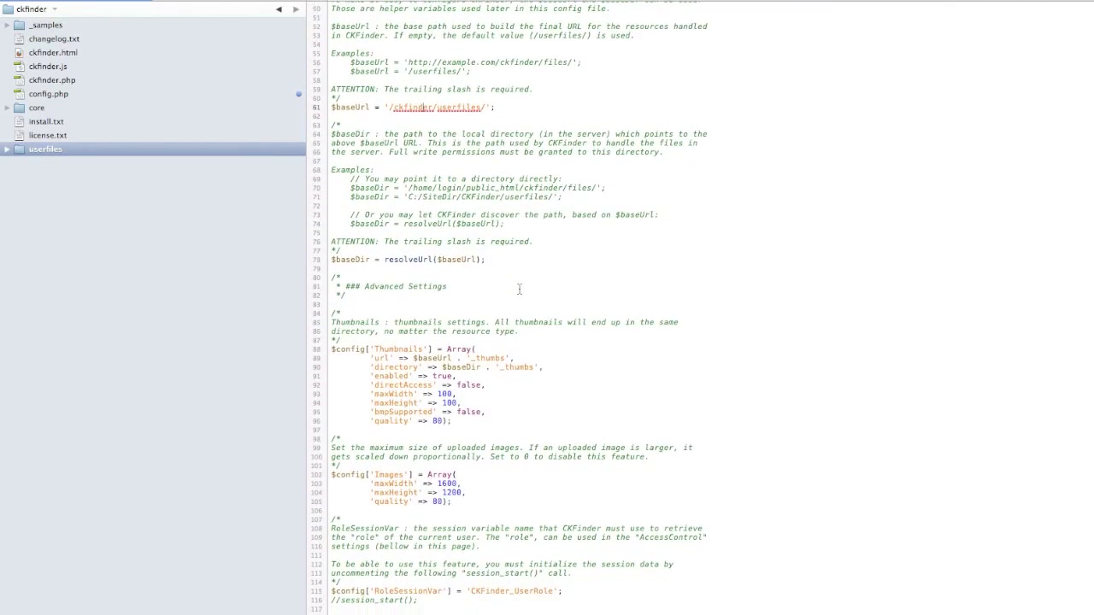
scroll(519, 291, down, 1)
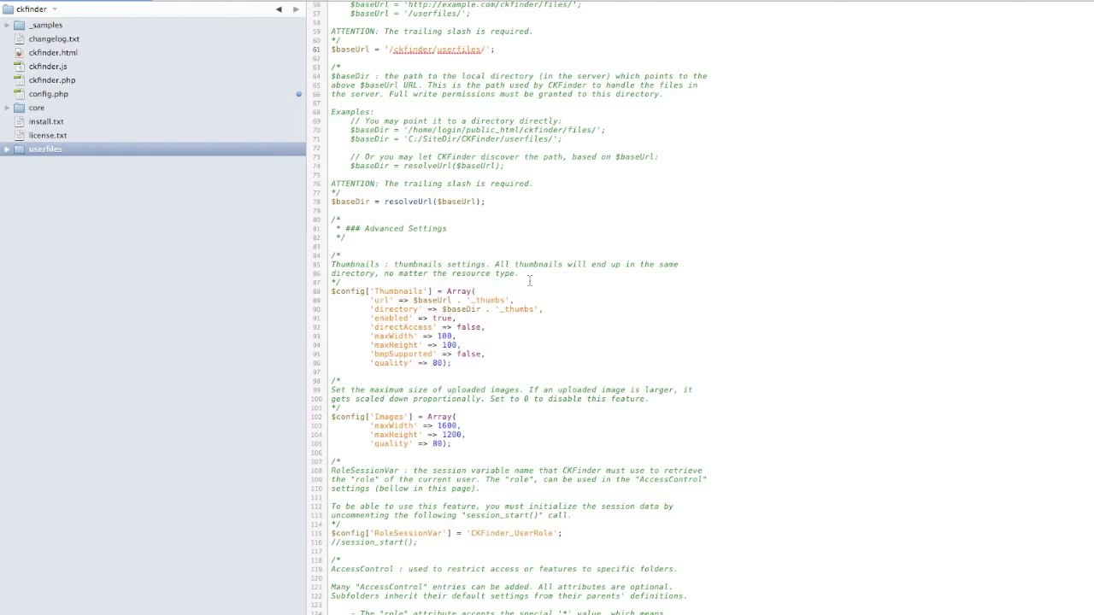
scroll(530, 280, down, 3)
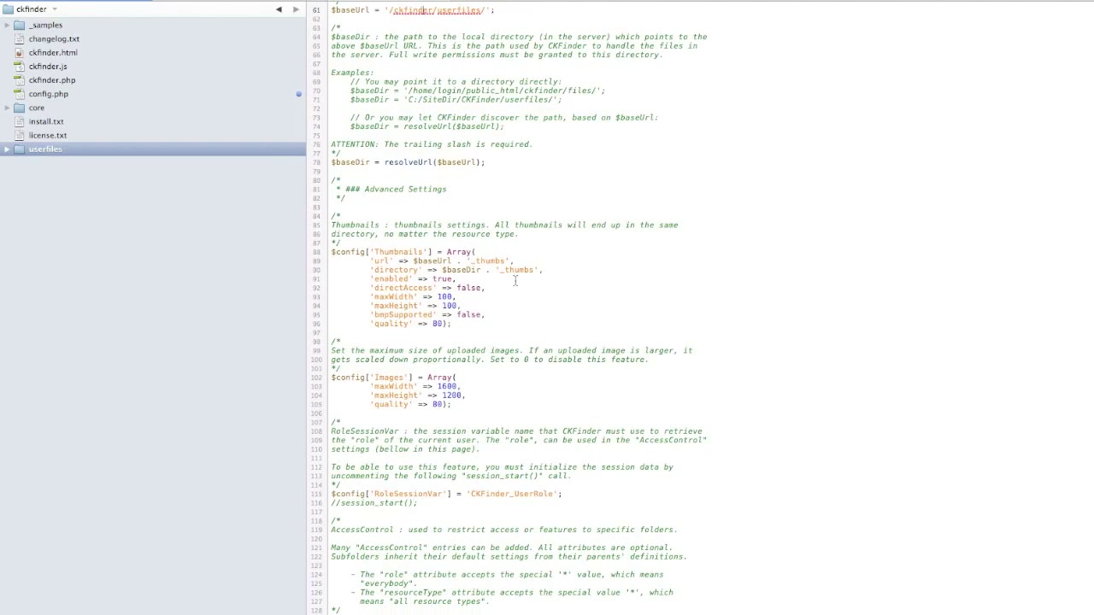
click(493, 162)
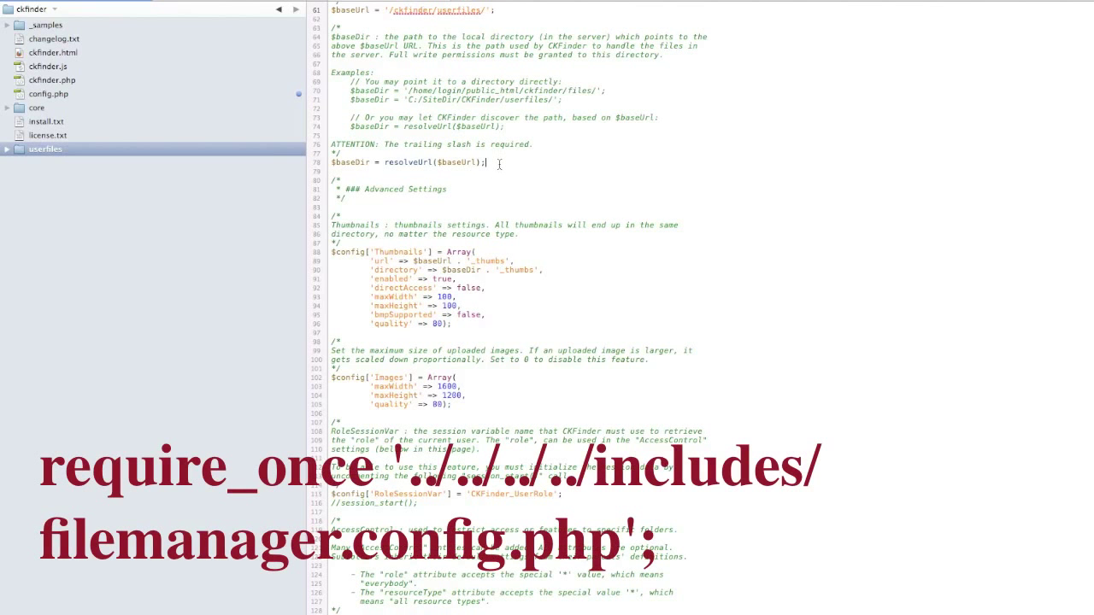
Step: Add require_once '../../../../includes/filemanager.config.php'; after $baseDir, then reload the Create page
key(Return)
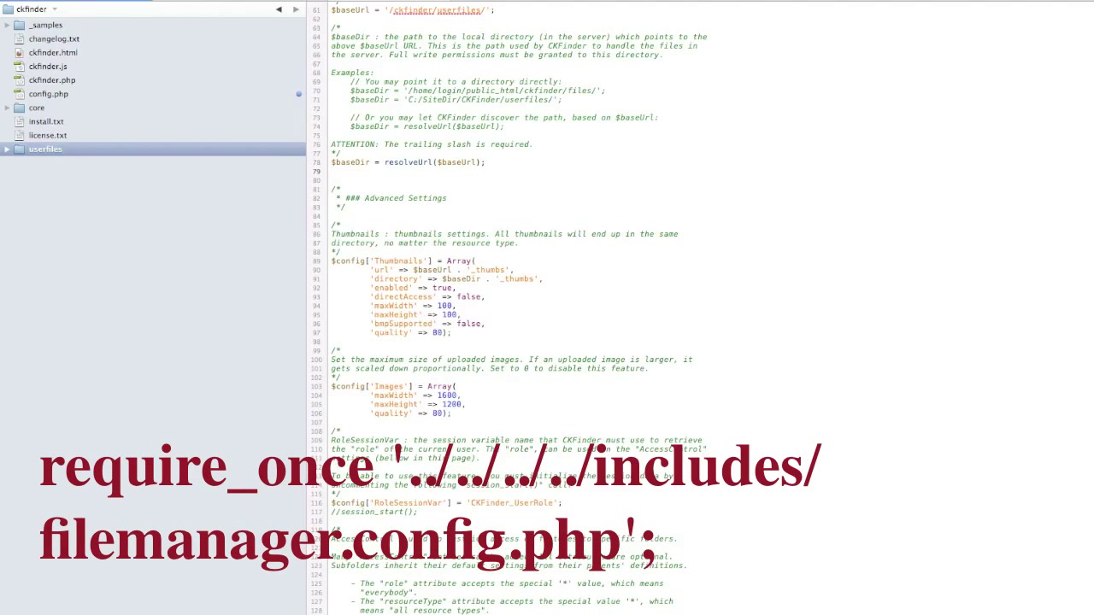
text(require_once '../../../../includes/filemanager.config.php';)
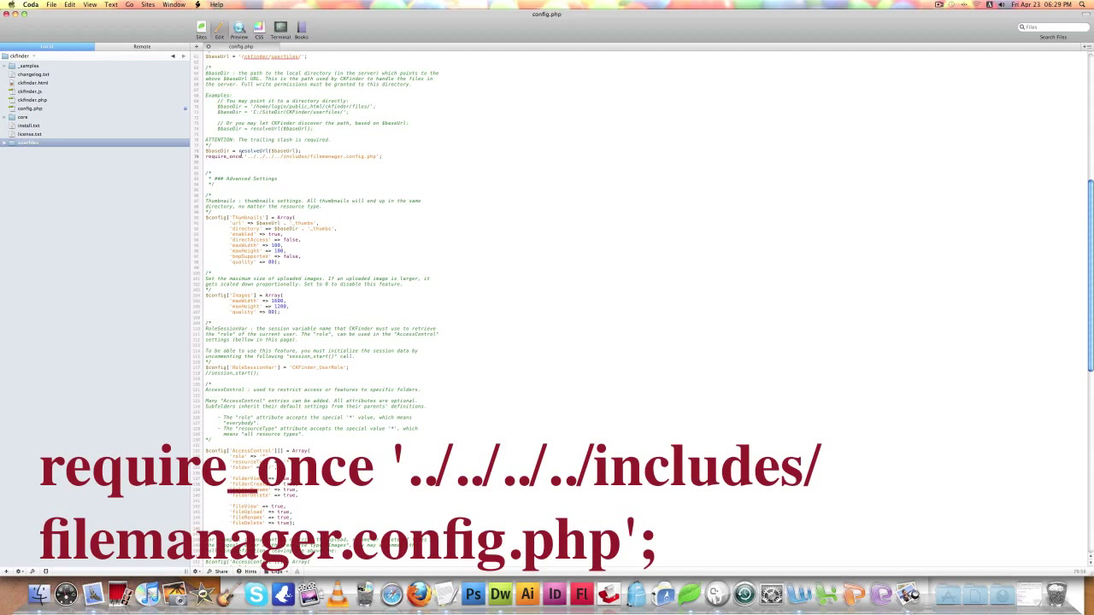
drag(206, 158, 243, 159)
click(252, 163)
click(251, 159)
triple_click(305, 160)
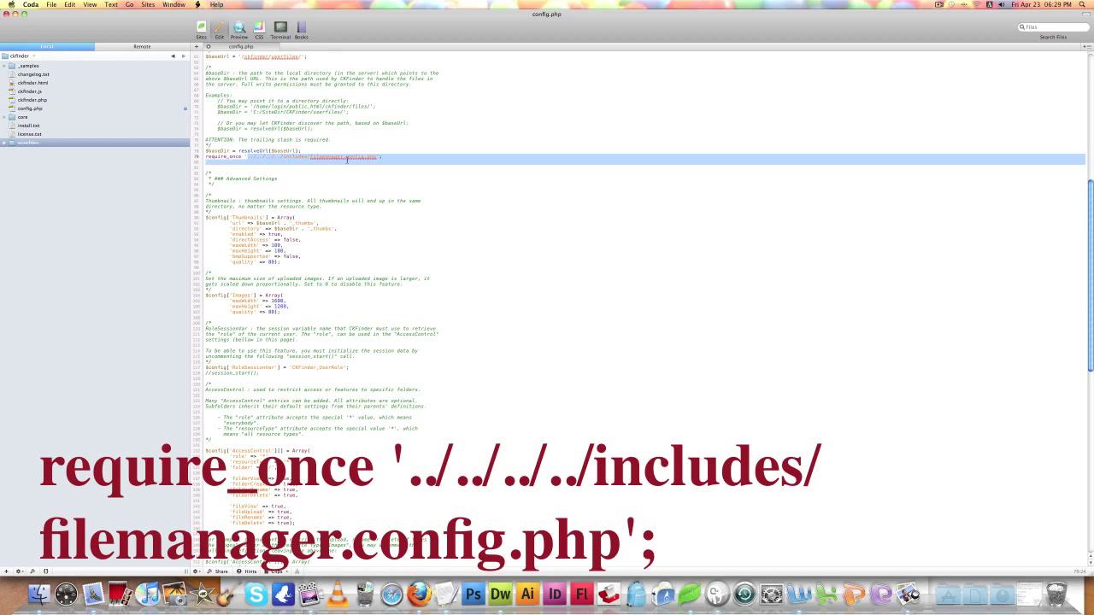
click(346, 159)
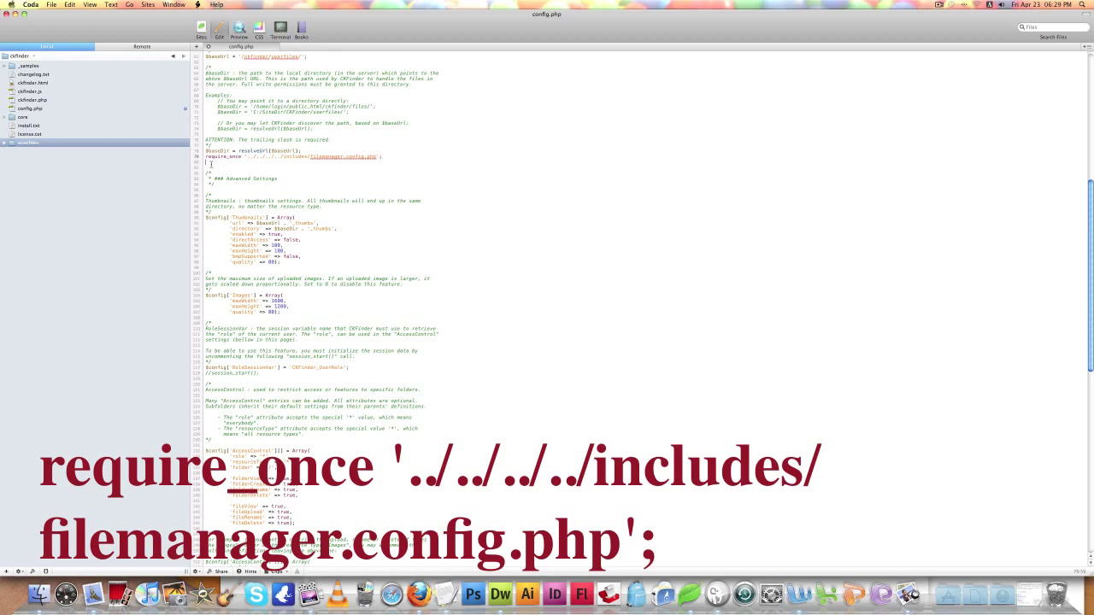
key(BackSpace)
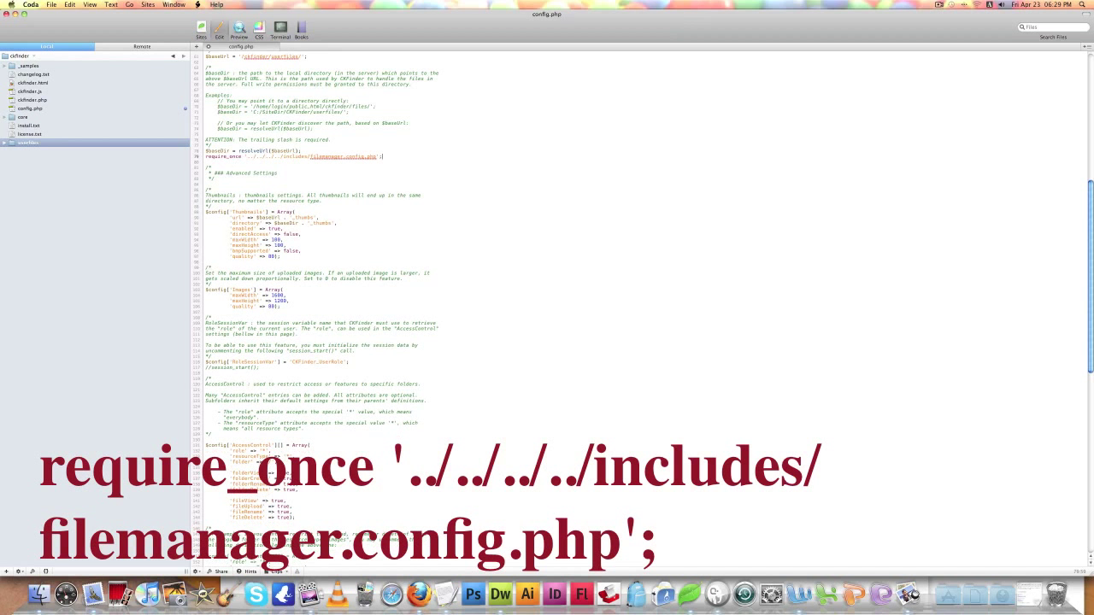
scroll(341, 163, up, 1)
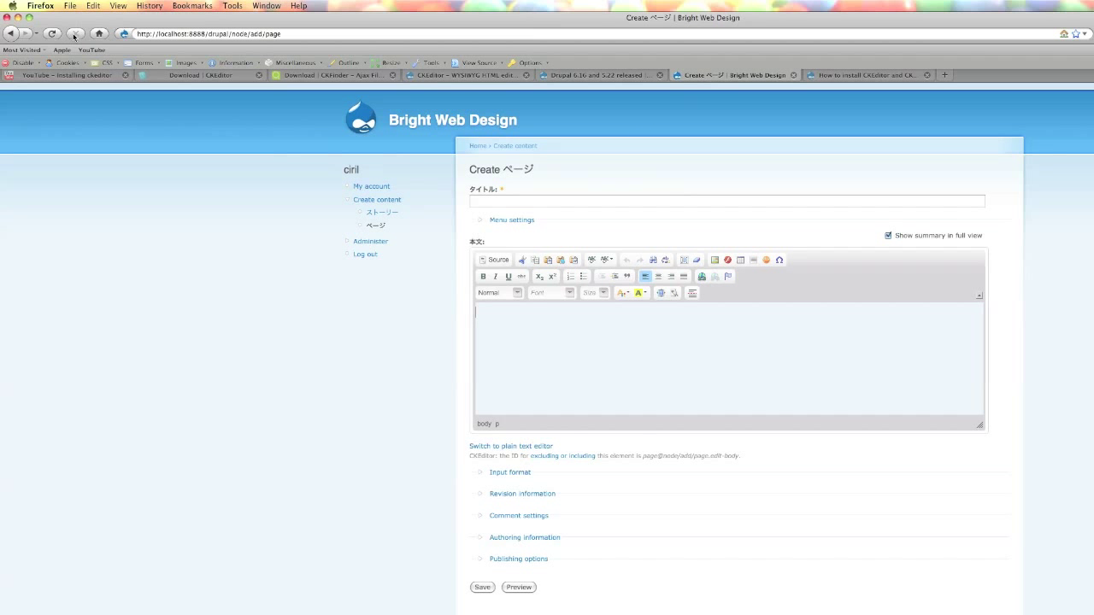
click(52, 33)
Step: Retry Browse Server from the Image dialog, close the still-disabled browser and dialog, and go to Administer
click(715, 264)
click(769, 337)
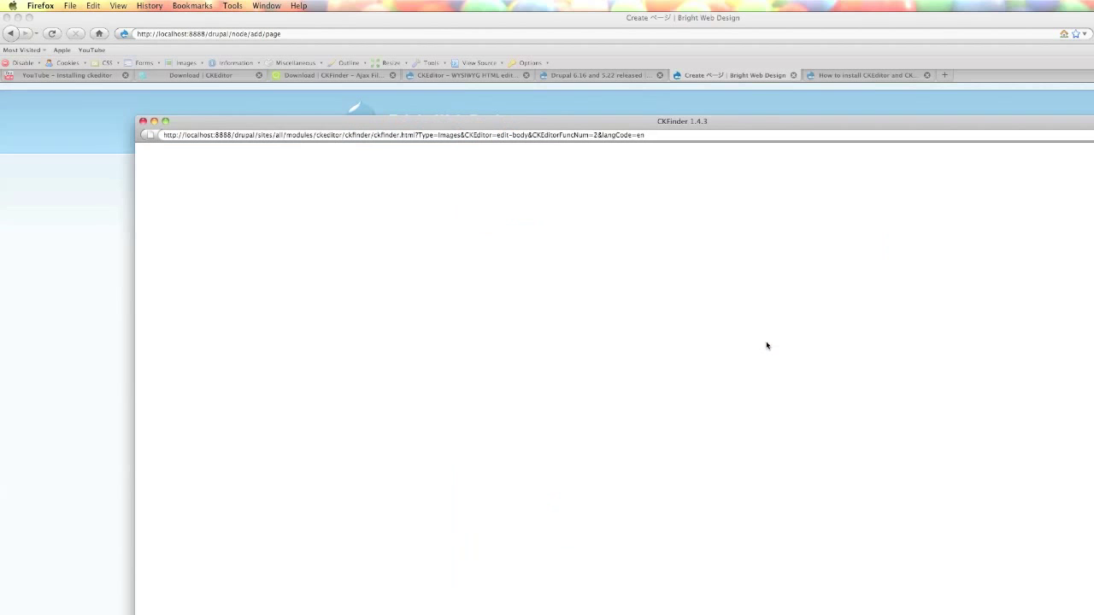
drag(849, 377, 512, 376)
click(142, 121)
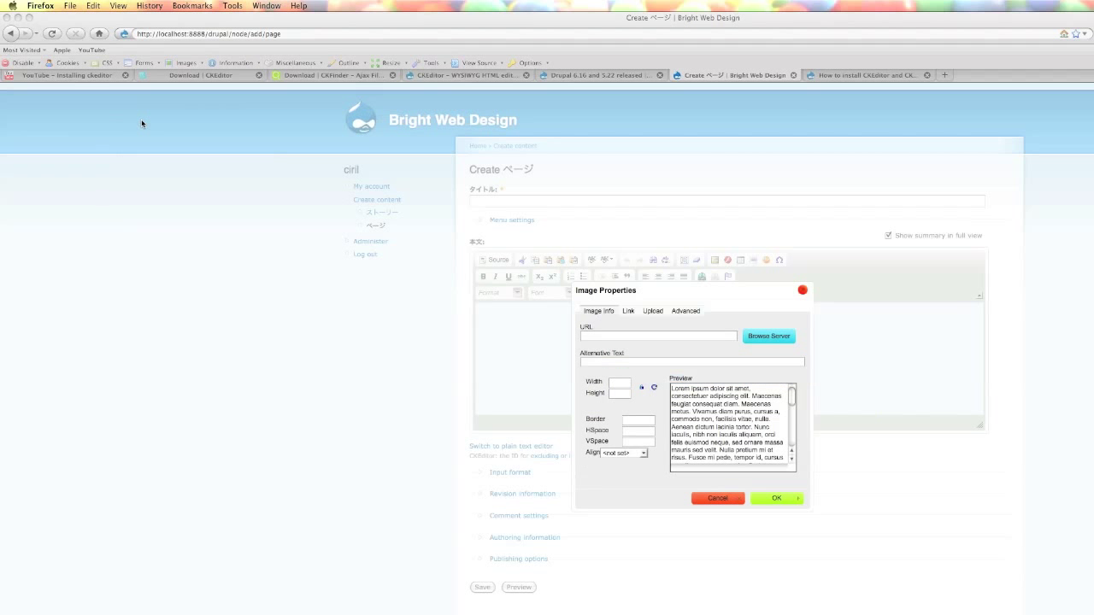
click(803, 291)
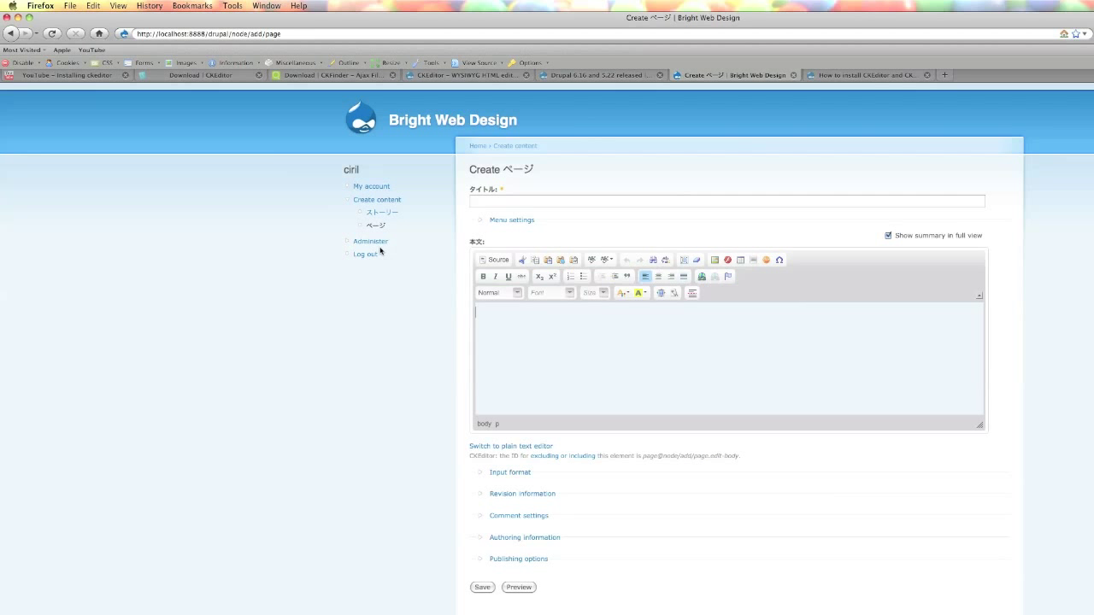
click(376, 244)
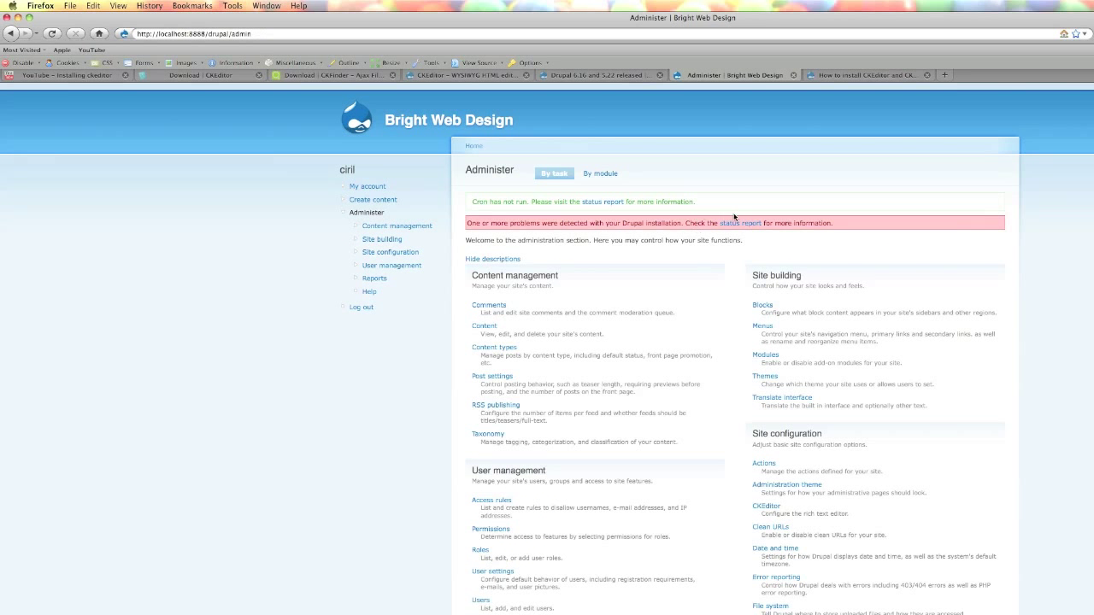
Step: Open the status report from the installation-problems message and locate the CKEditor $cookie_domain error
drag(852, 225, 531, 223)
click(740, 223)
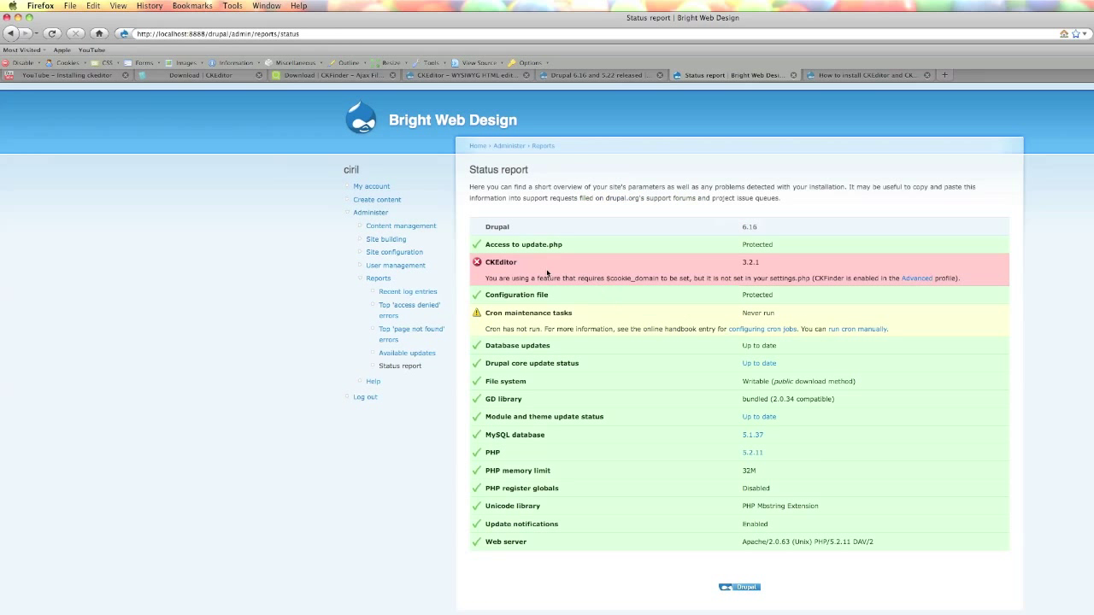
drag(549, 268, 486, 266)
Step: In Coda, open drupal/sites/default/settings.php and scroll to the $cookie_domain line
key(super+Tab)
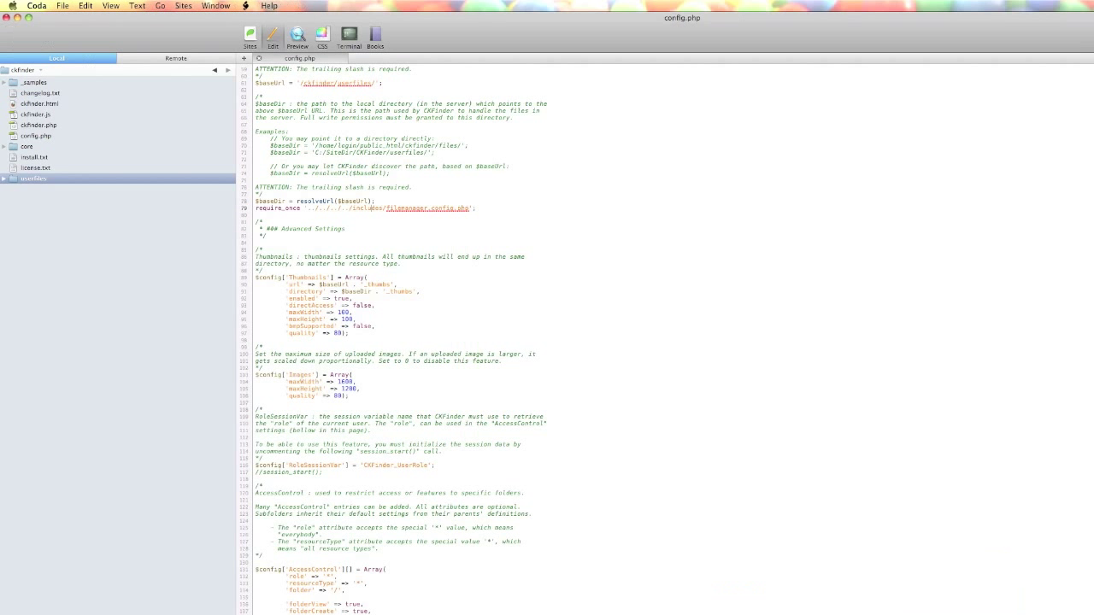
click(41, 71)
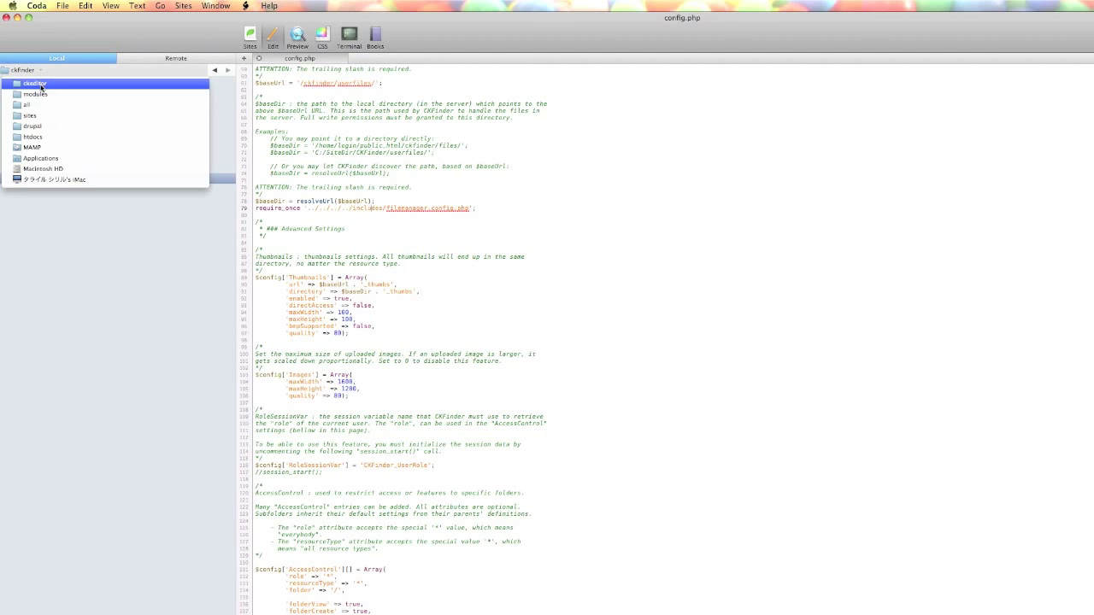
click(34, 127)
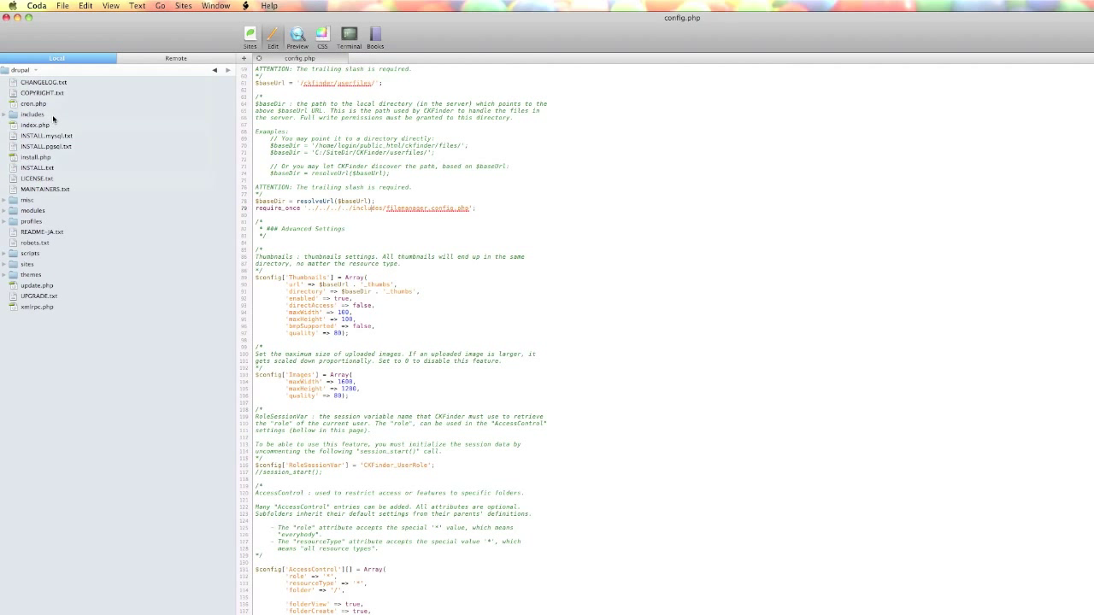
double_click(24, 264)
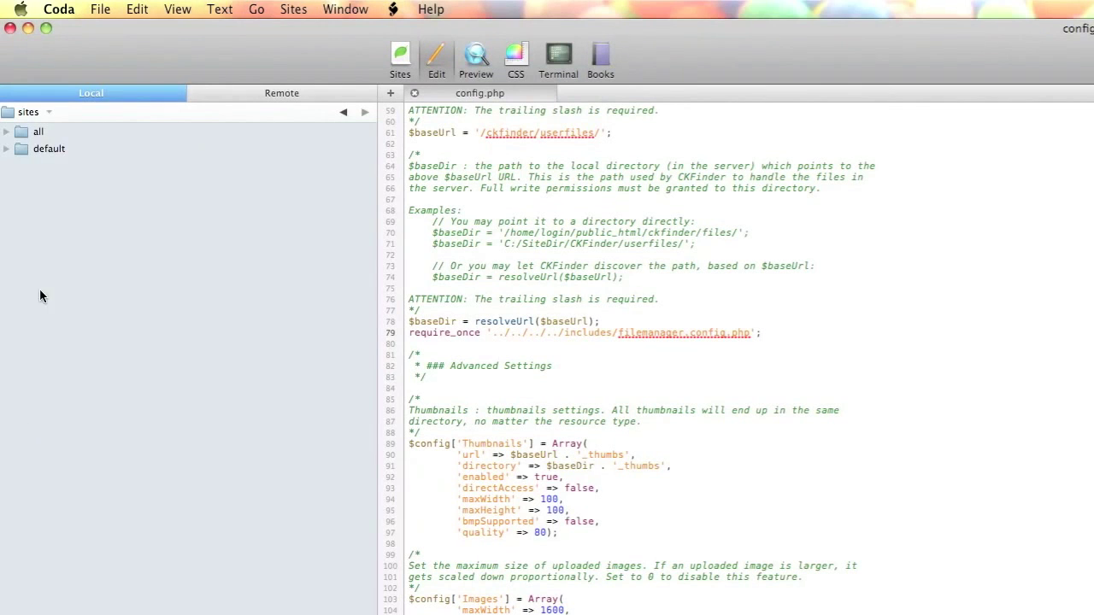
double_click(17, 151)
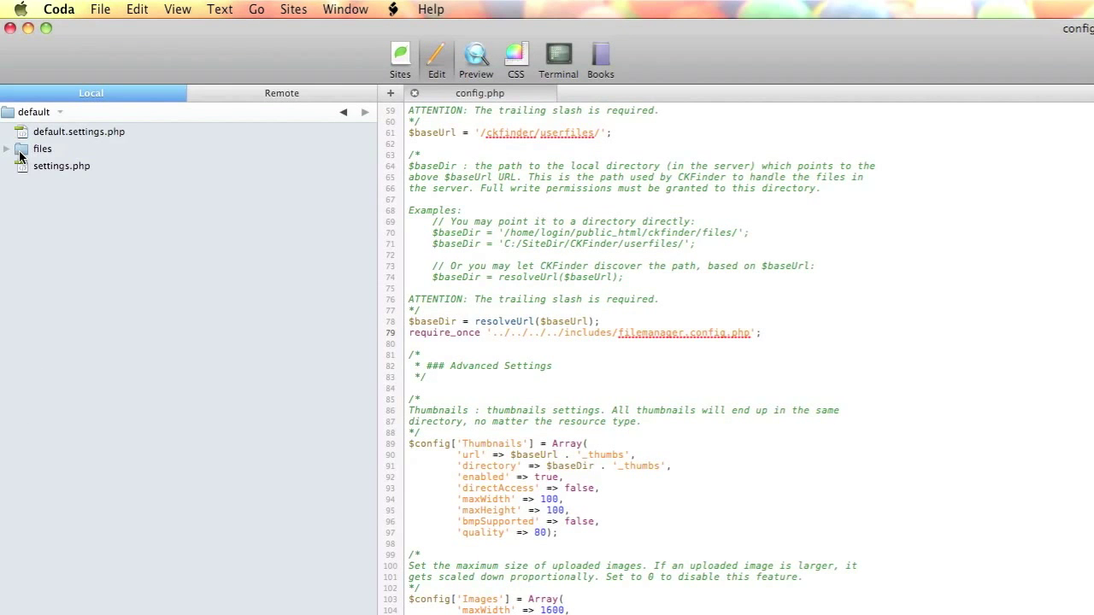
double_click(48, 166)
scroll(649, 594, down, 10)
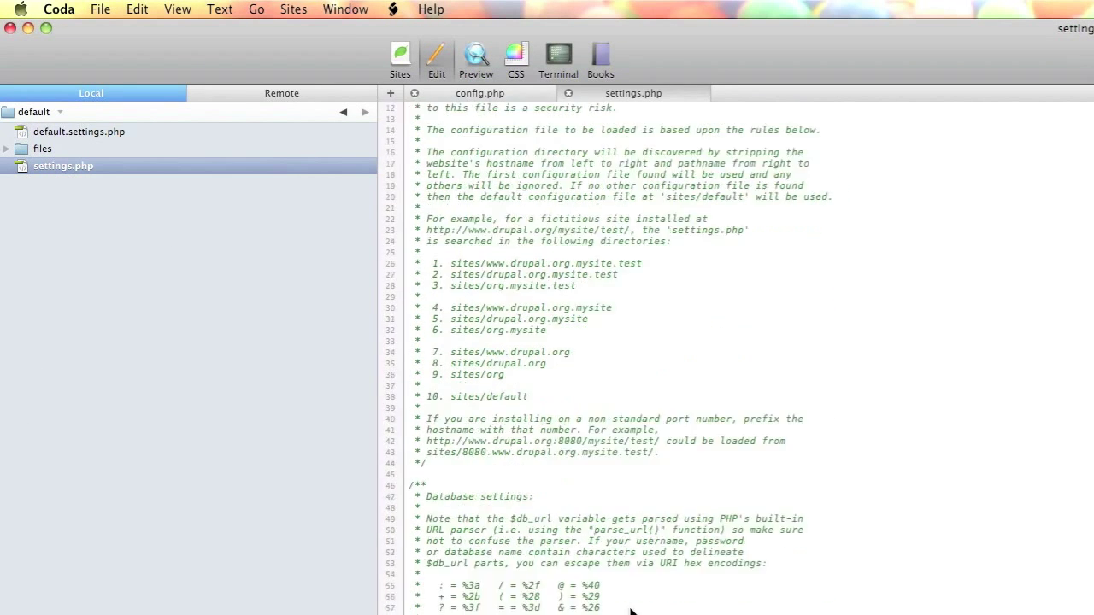
scroll(632, 590, down, 18)
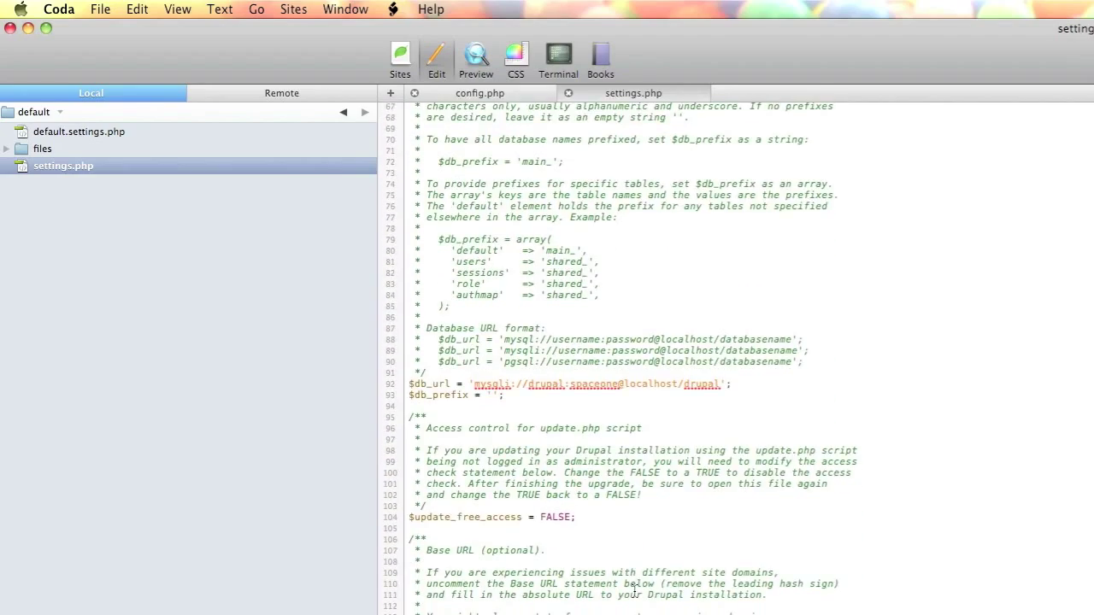
scroll(635, 590, down, 9)
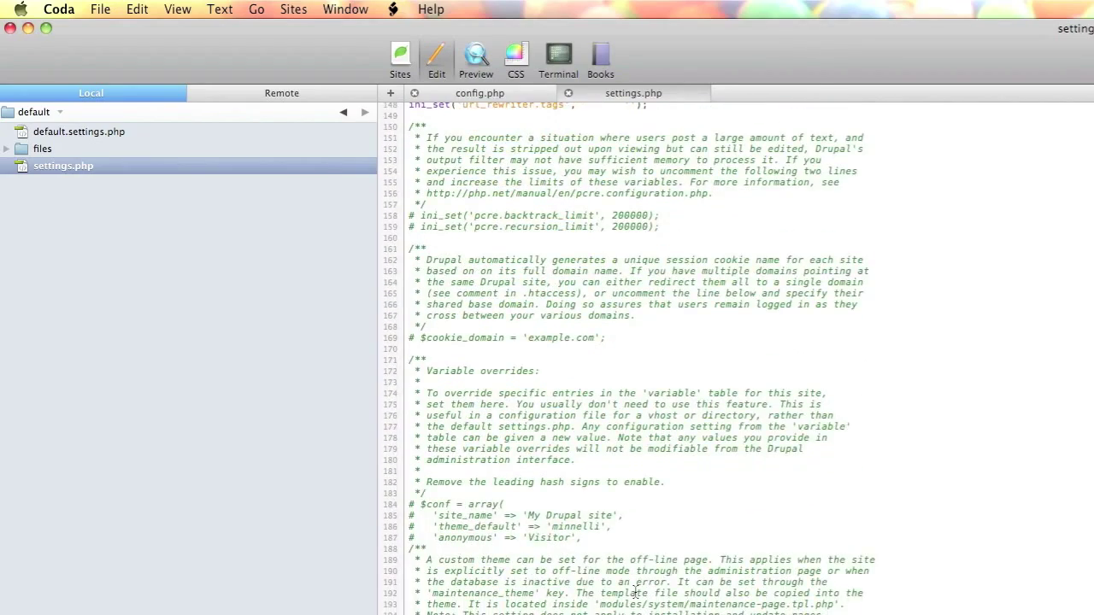
scroll(635, 592, up, 3)
scroll(635, 593, up, 2)
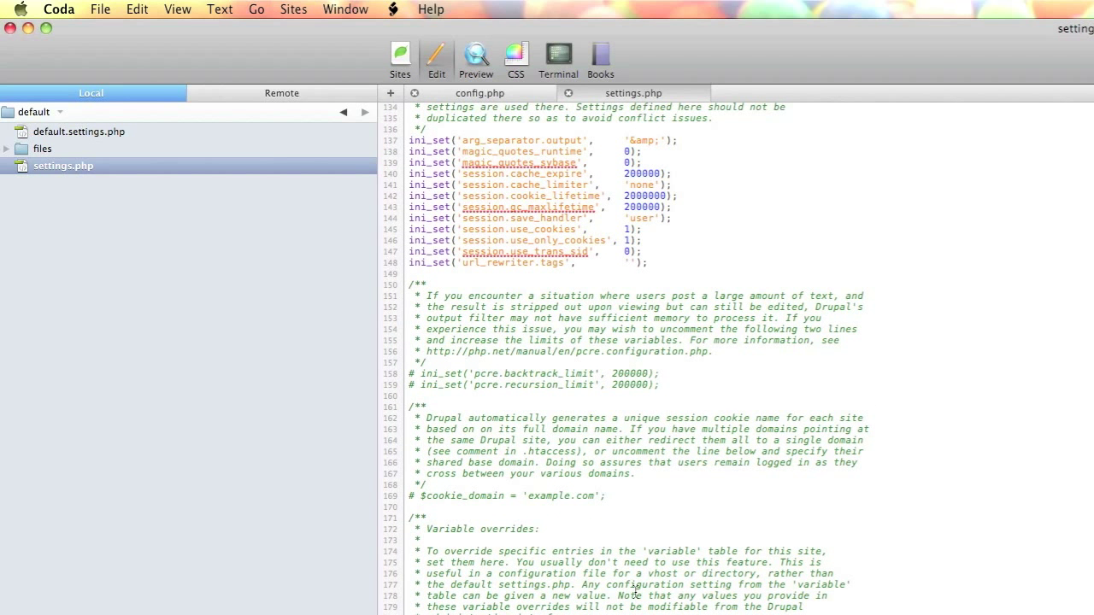
Step: Uncomment $cookie_domain on line 169 and change 'example.com' to 'localhost'
click(389, 497)
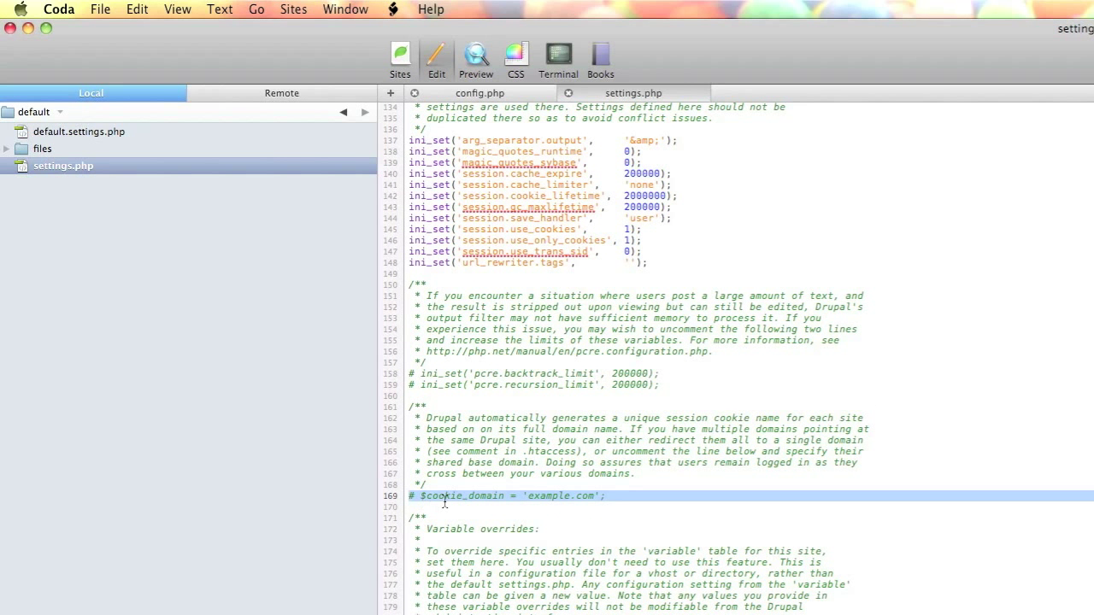
click(444, 501)
drag(414, 499, 408, 499)
key(BackSpace)
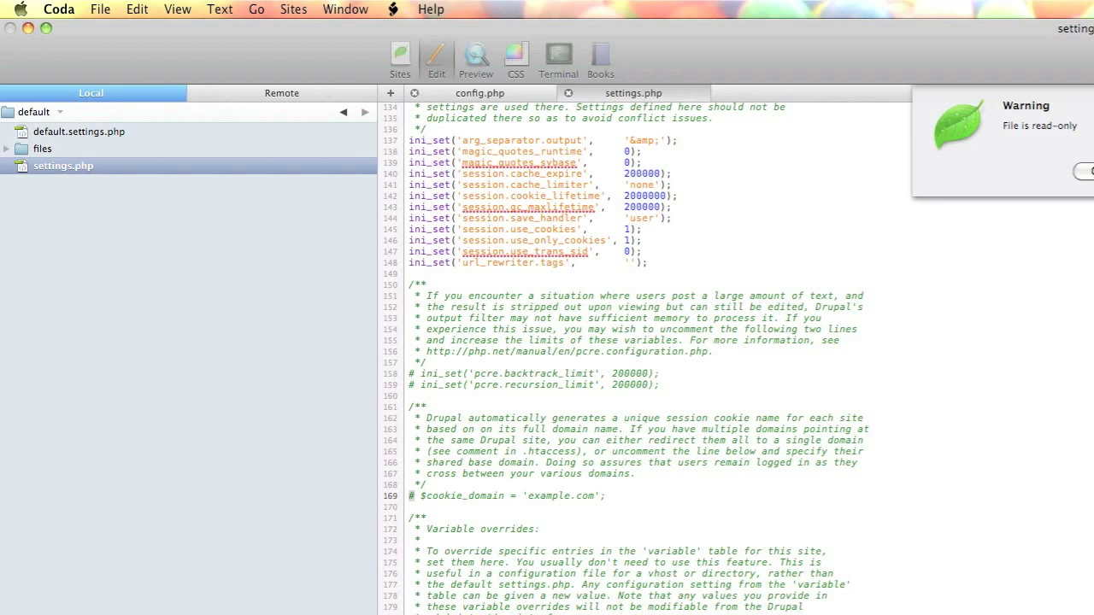
key(BackSpace)
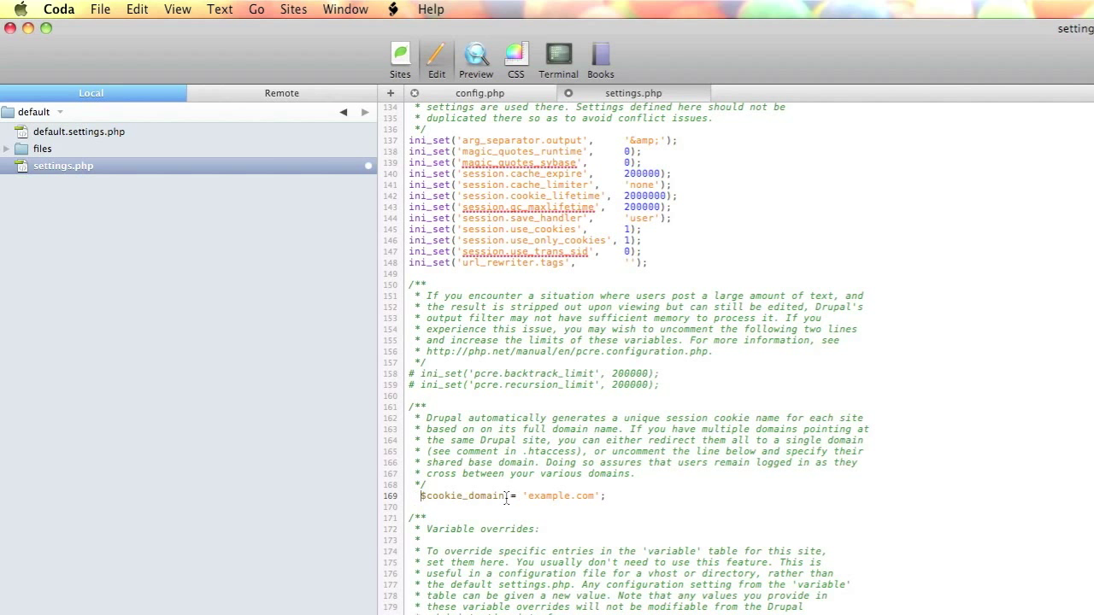
double_click(567, 498)
key(Right)
drag(595, 500, 527, 500)
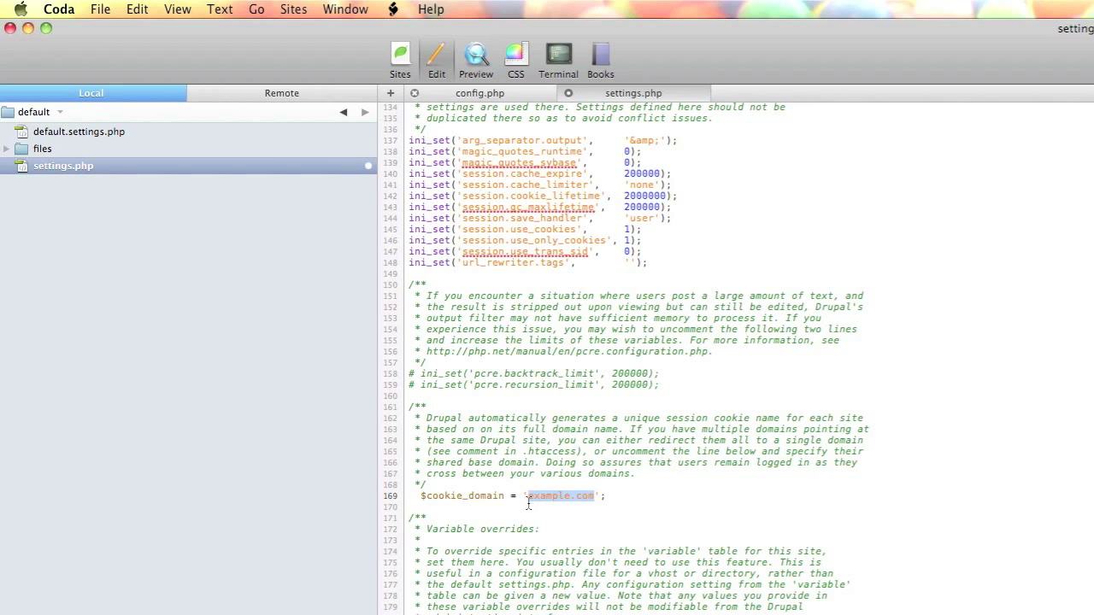
key(BackSpace)
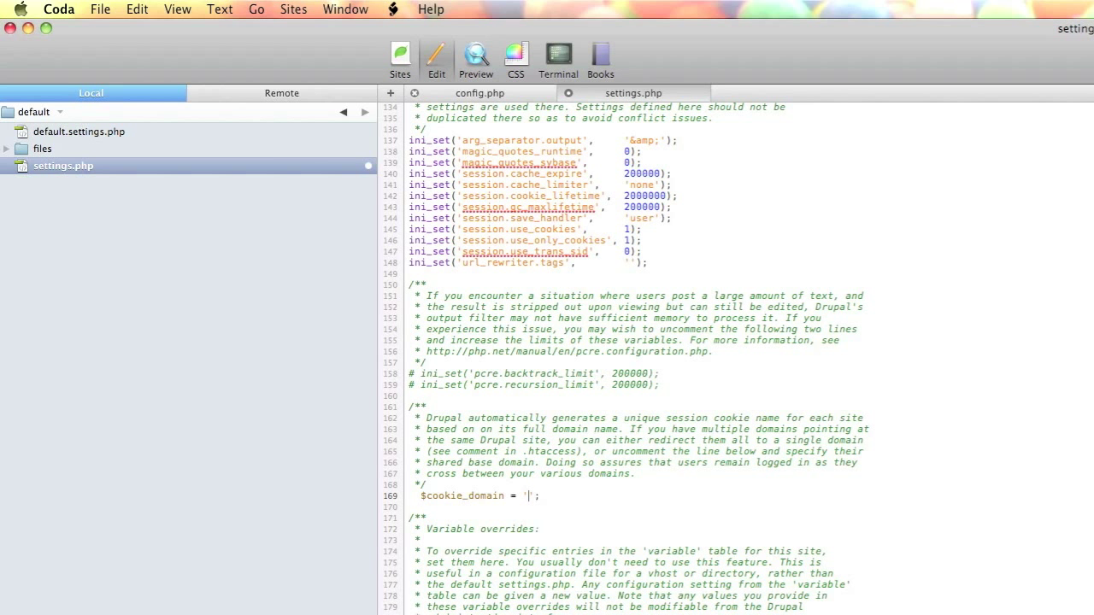
text(localhost)
click(581, 554)
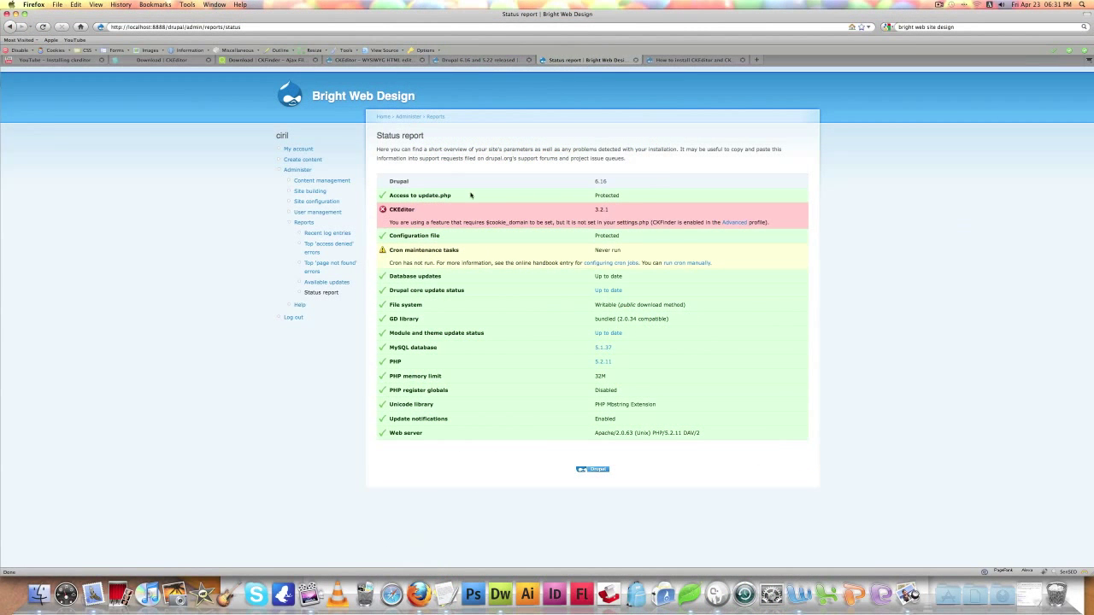
Step: Reload the status report, log in with the account's username and password, and confirm CKEditor 3.2.1 shows no error
key(super+r)
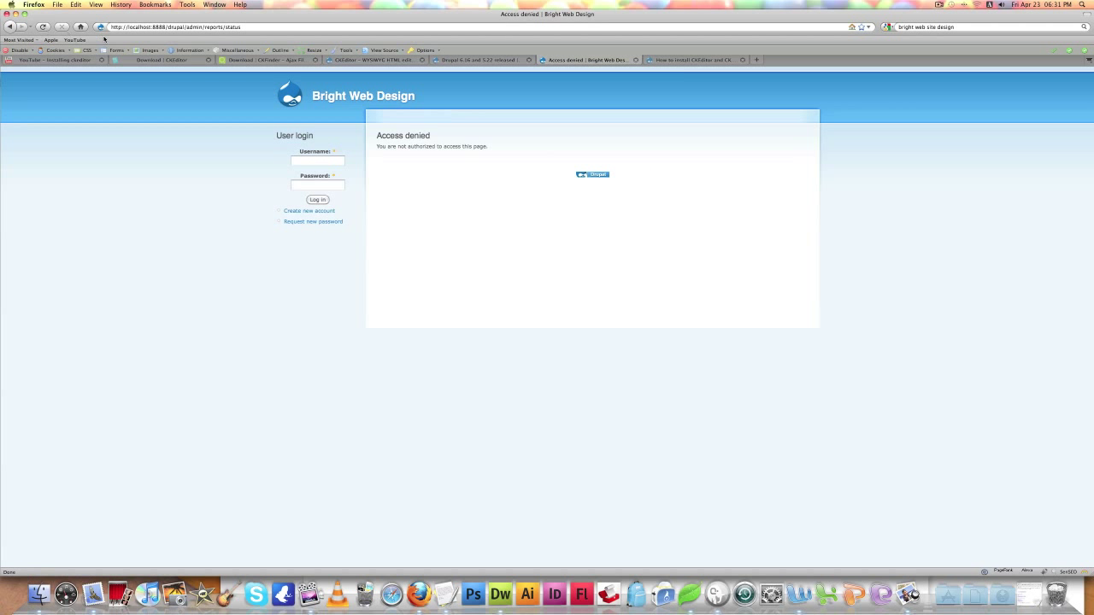
click(295, 162)
text(ciril)
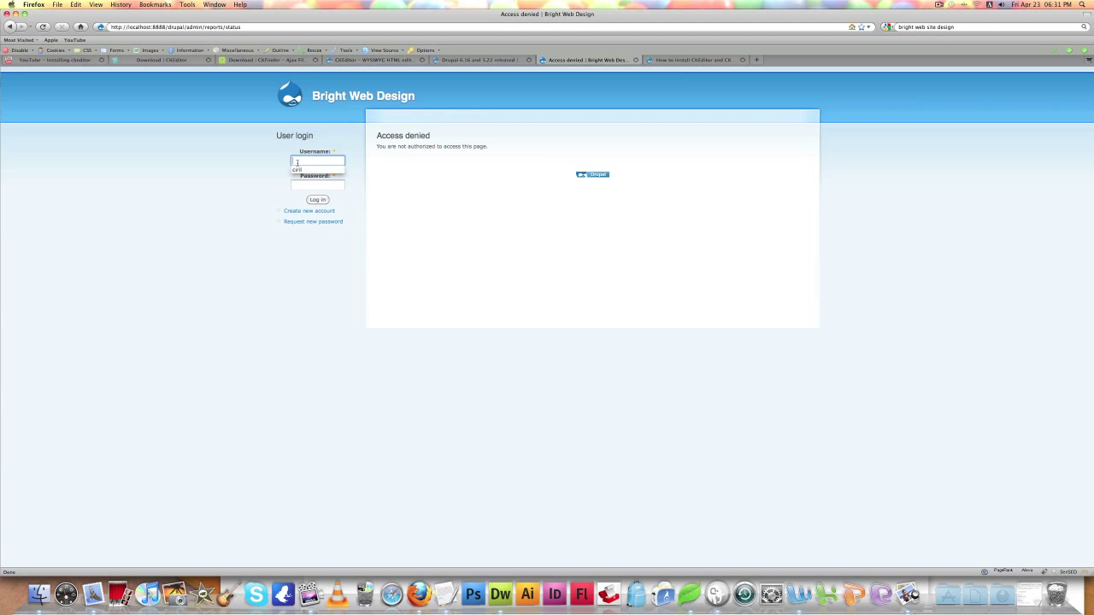
click(302, 185)
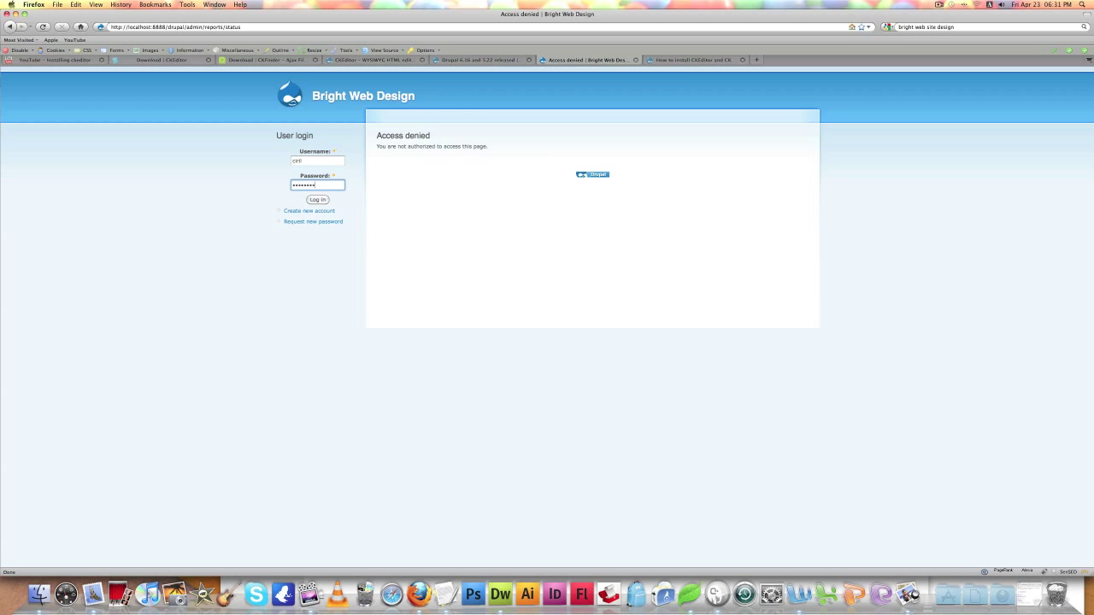
key(Return)
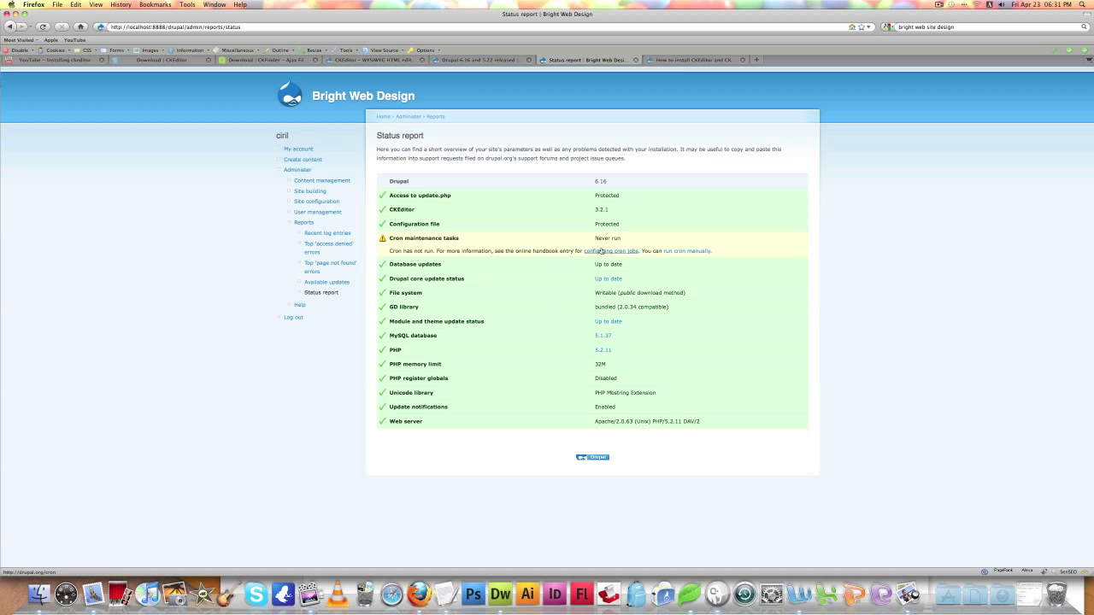
drag(420, 213, 383, 212)
drag(605, 210, 384, 212)
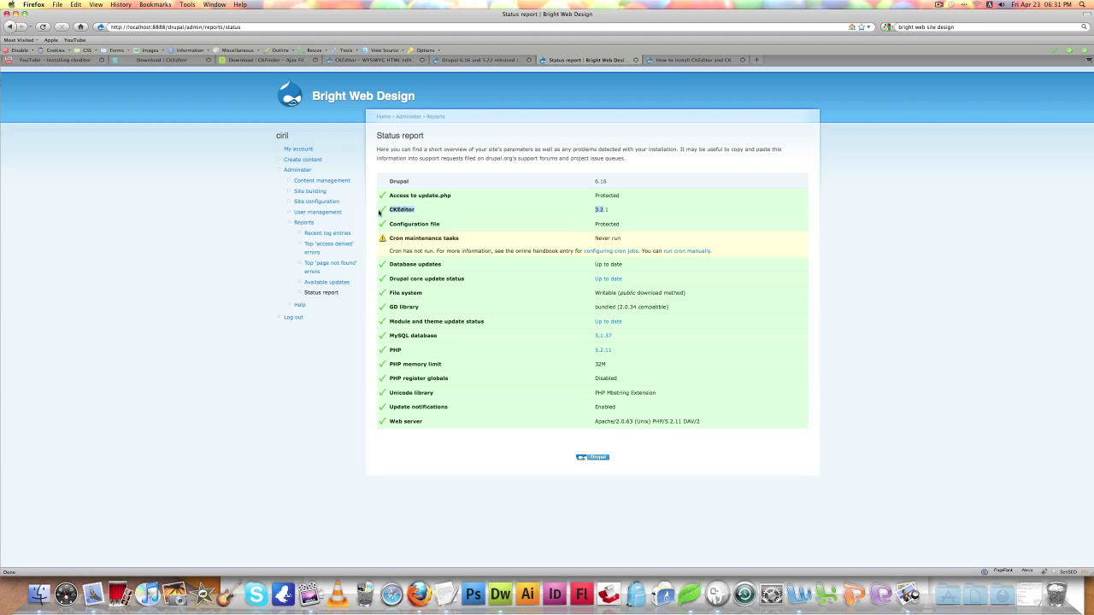
Step: Start a new Page and open CKFinder's server browser from the Image dialog
click(310, 161)
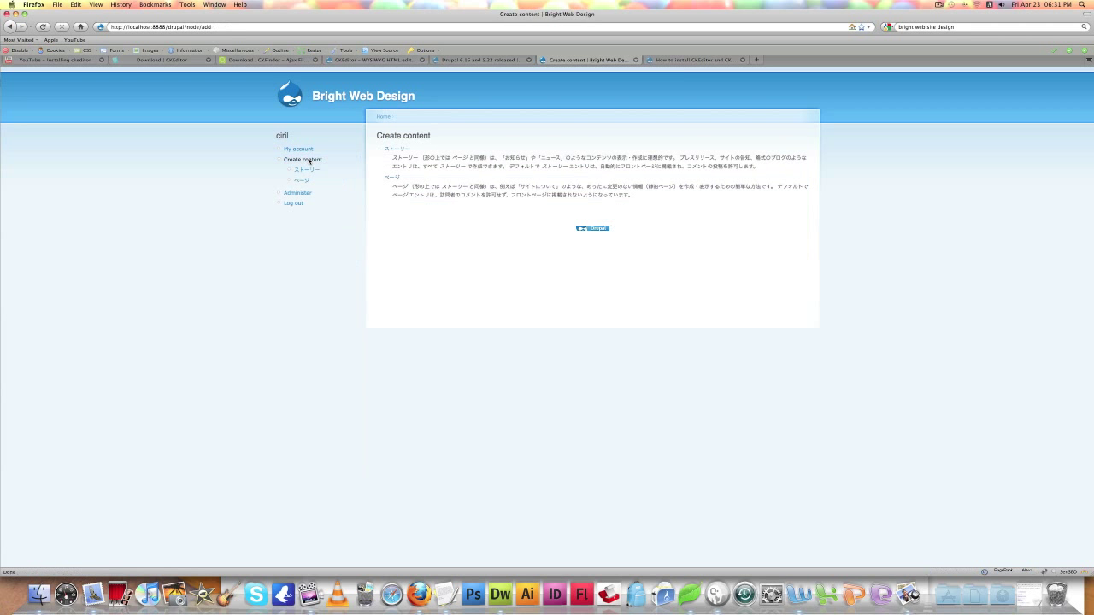
click(392, 178)
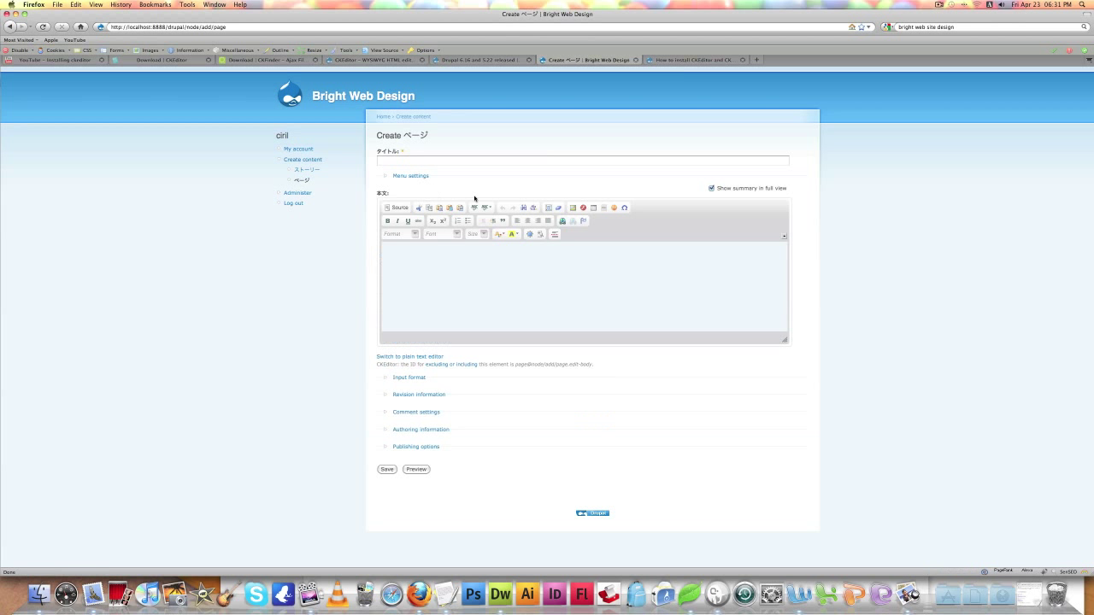
click(573, 208)
click(615, 268)
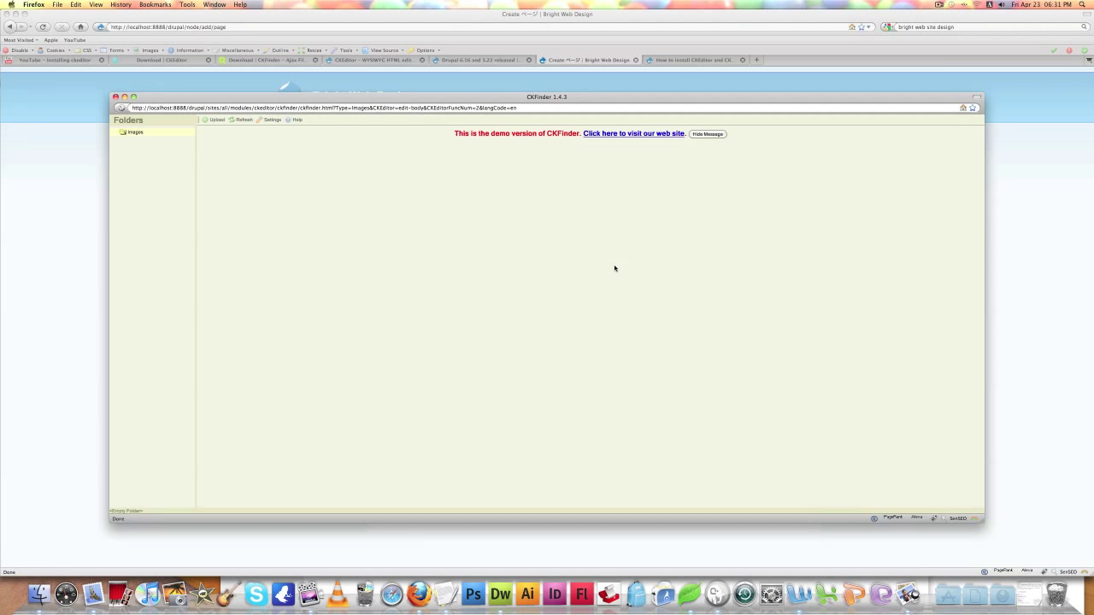
Step: Upload slide1.jpg to the Images folder and pick it as the inserted image
click(214, 120)
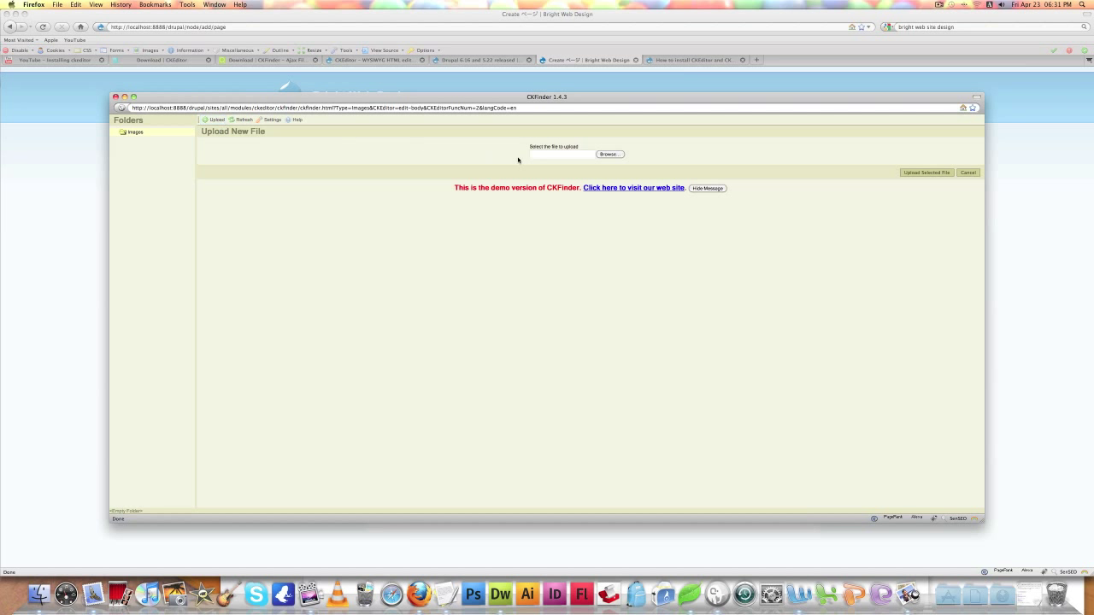
click(609, 154)
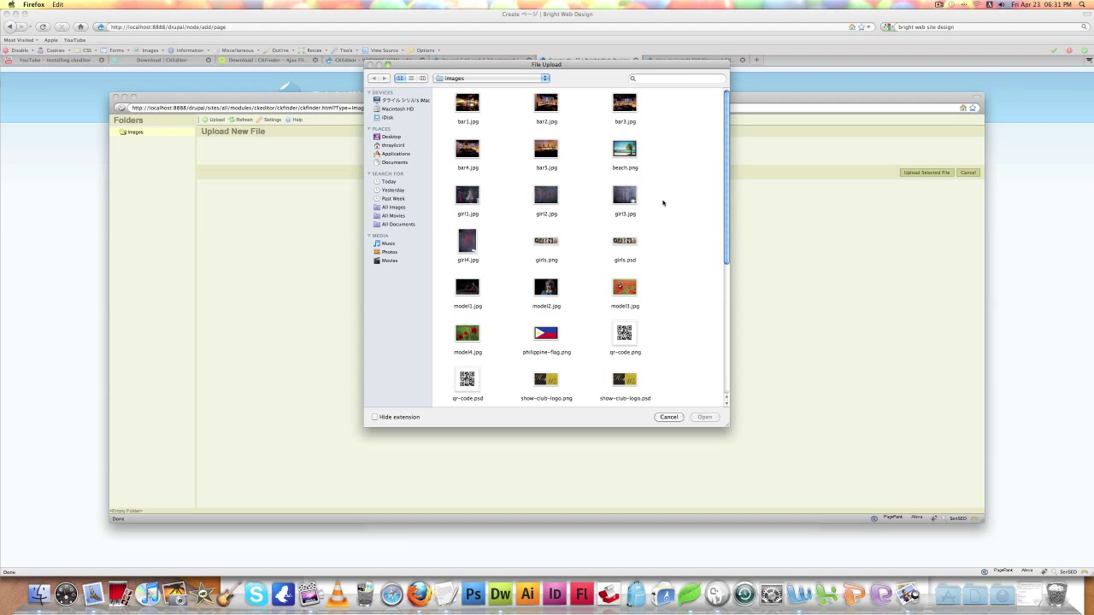
scroll(663, 202, down, 6)
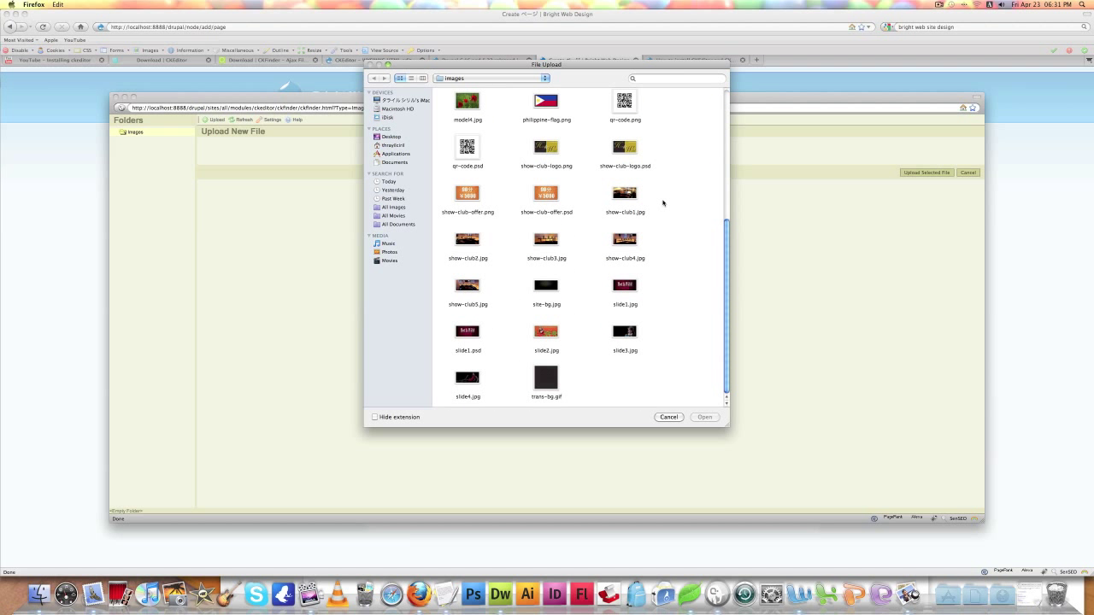
scroll(578, 239, down, 2)
double_click(625, 239)
click(922, 174)
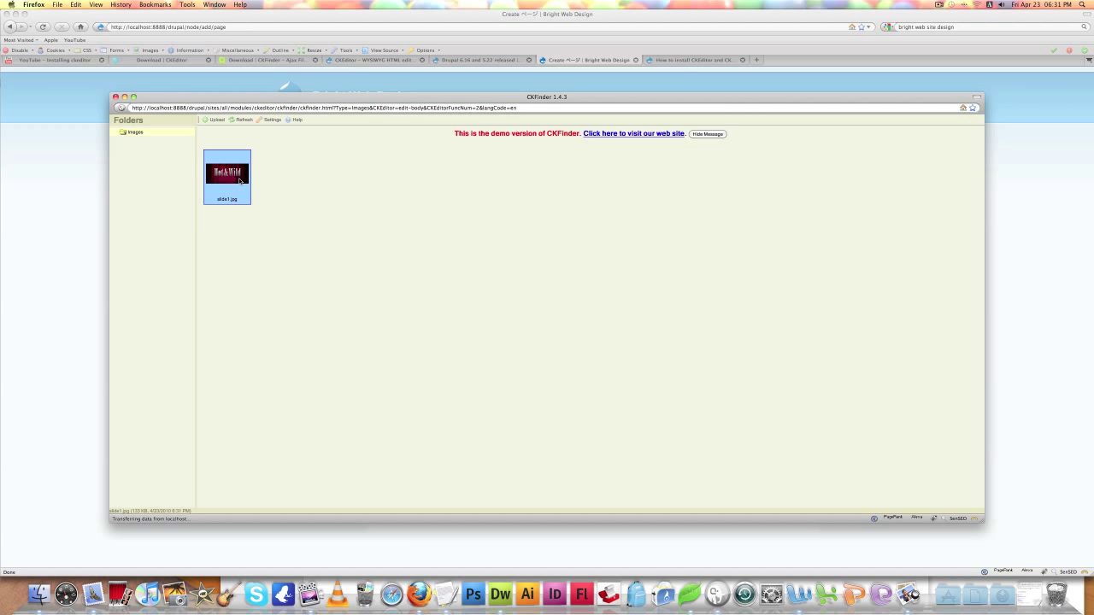
double_click(240, 182)
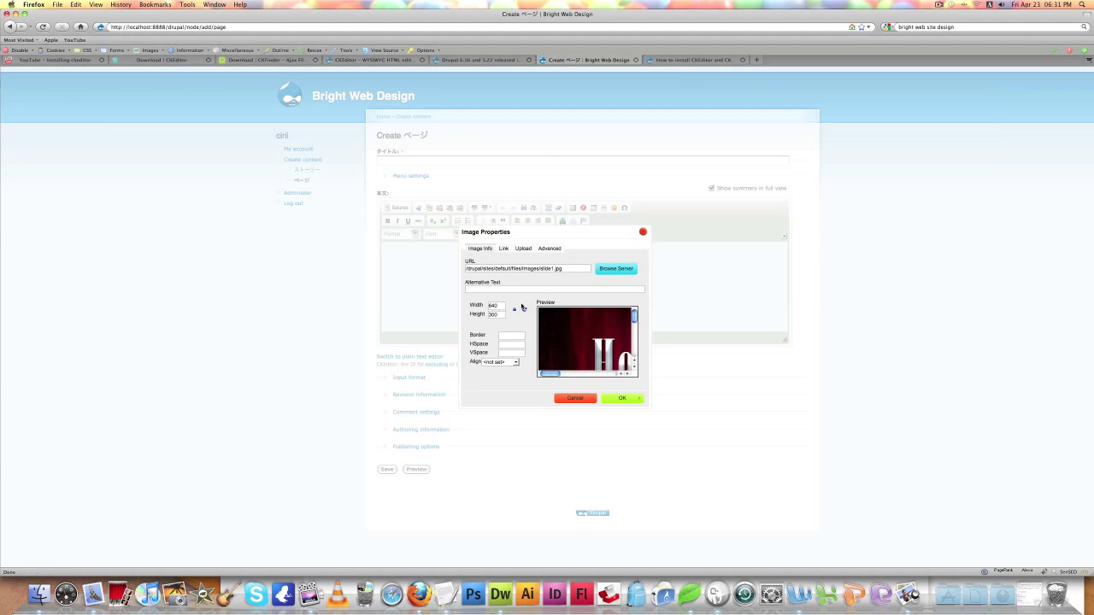
Step: Review the Hot&Wild image's Link, Upload and Advanced settings, then insert it into the body
click(503, 250)
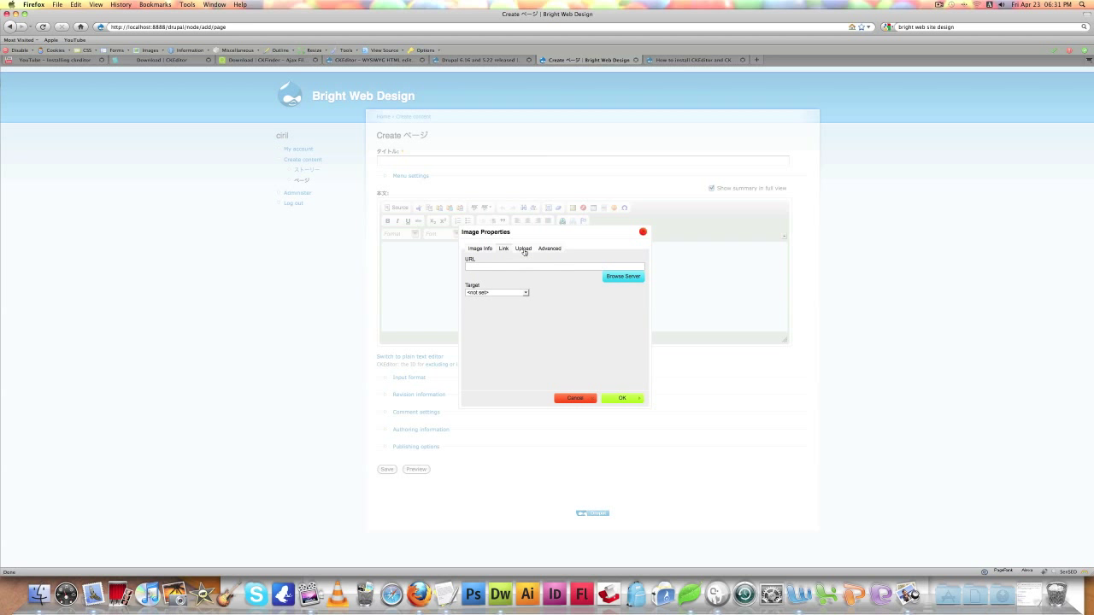
click(523, 249)
click(549, 248)
drag(538, 324, 483, 324)
click(480, 249)
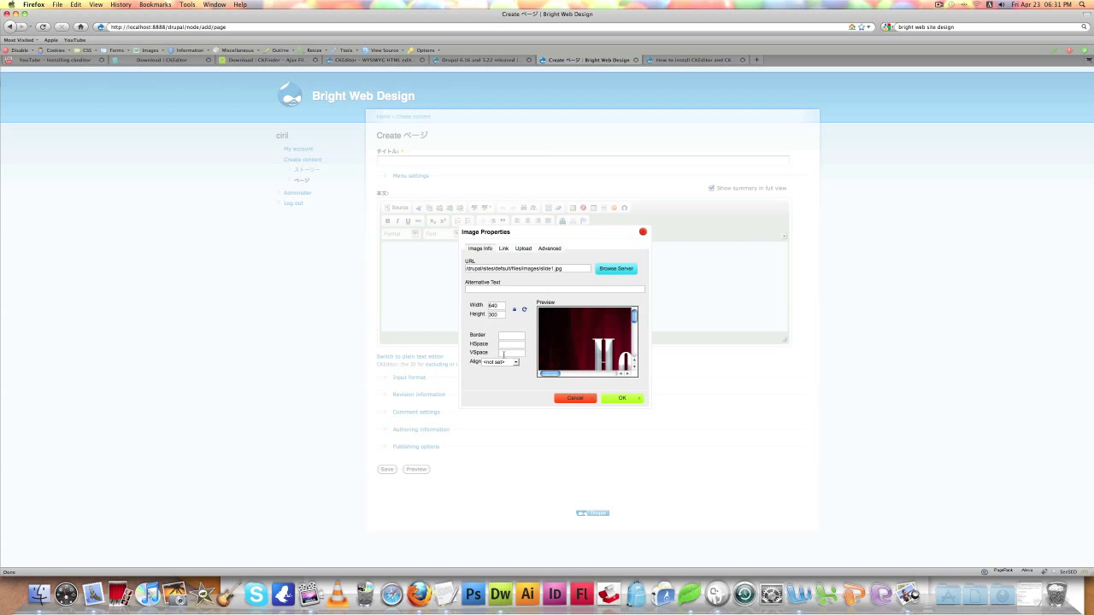
click(621, 398)
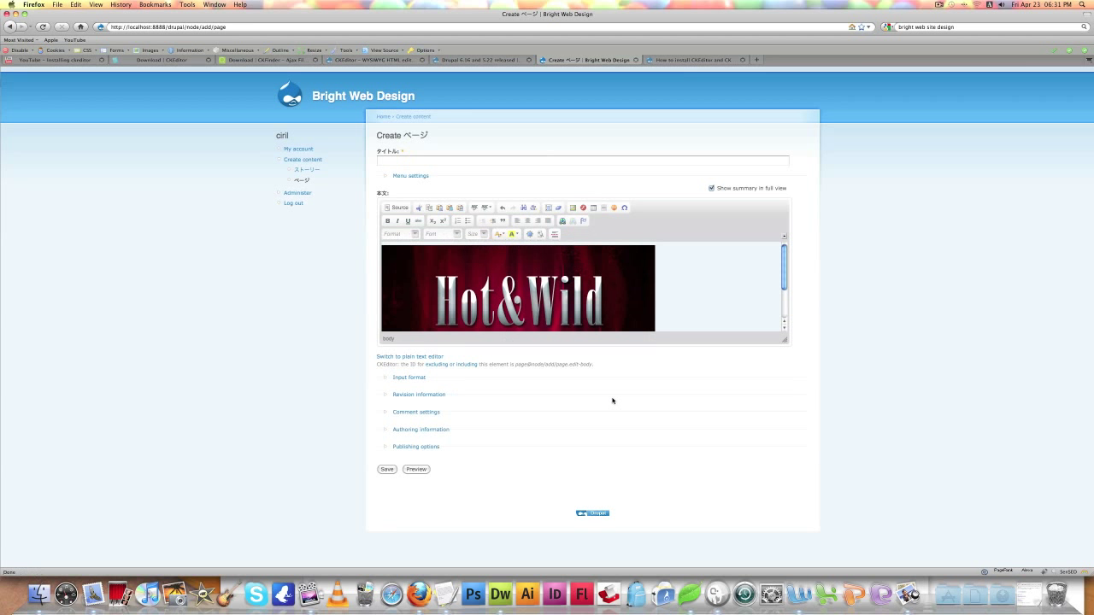
Step: Save the new page titled 'test' with the image in its body
click(422, 176)
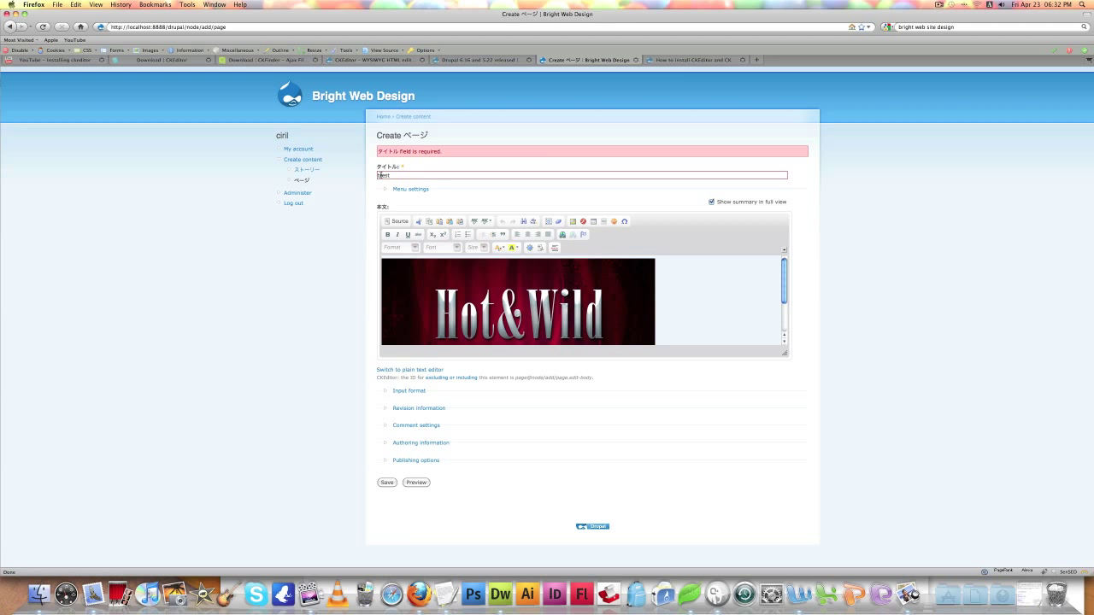
scroll(518, 300, down, 2)
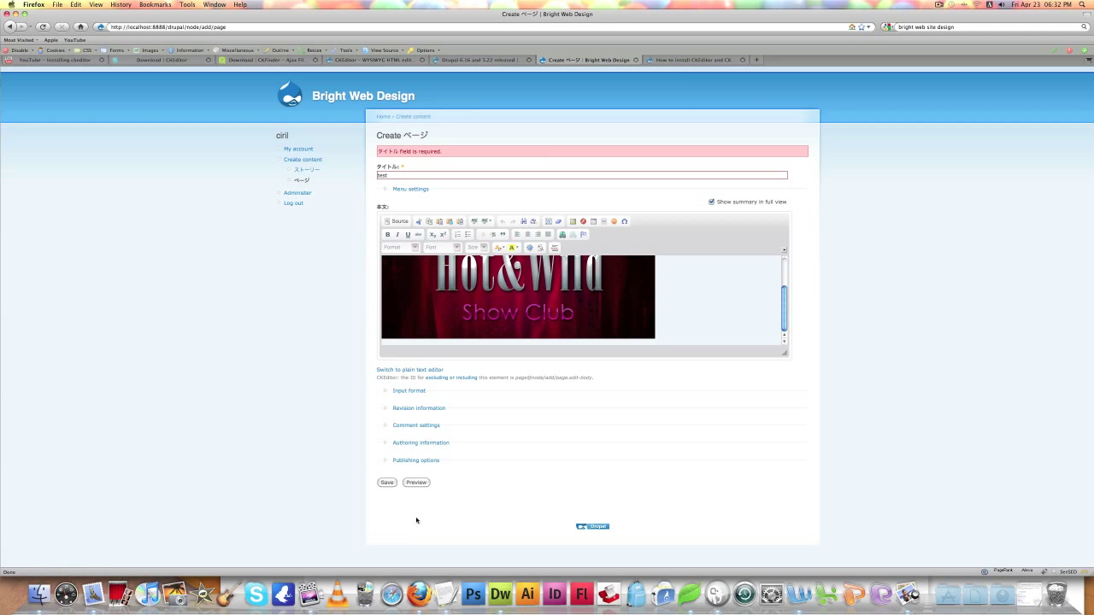
click(391, 462)
click(384, 542)
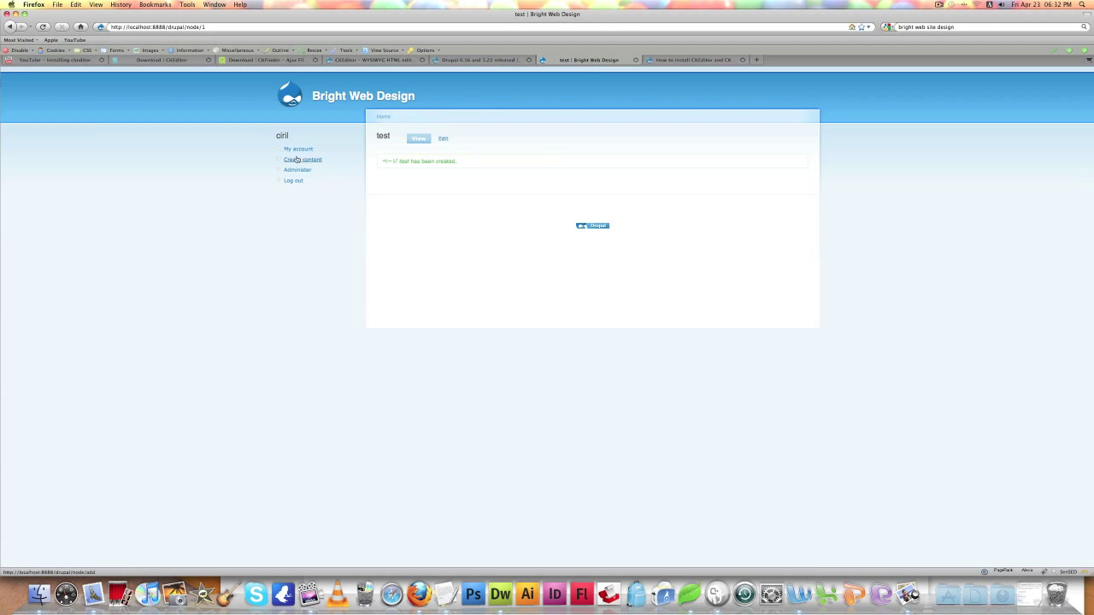
Step: Find the 'test' page through Administer > Content and open it for editing
click(297, 170)
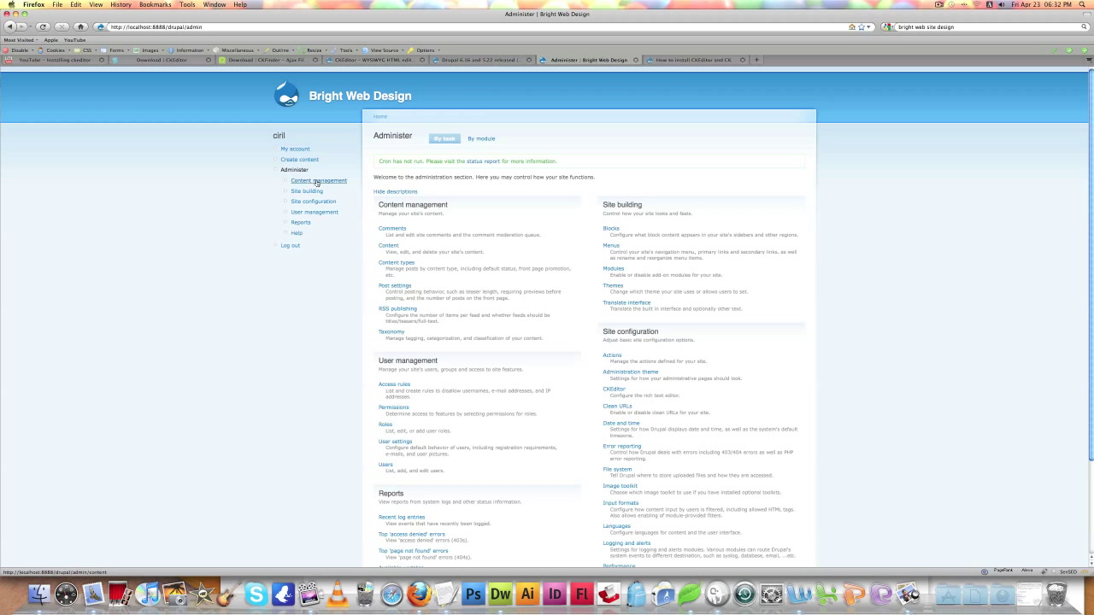
click(389, 247)
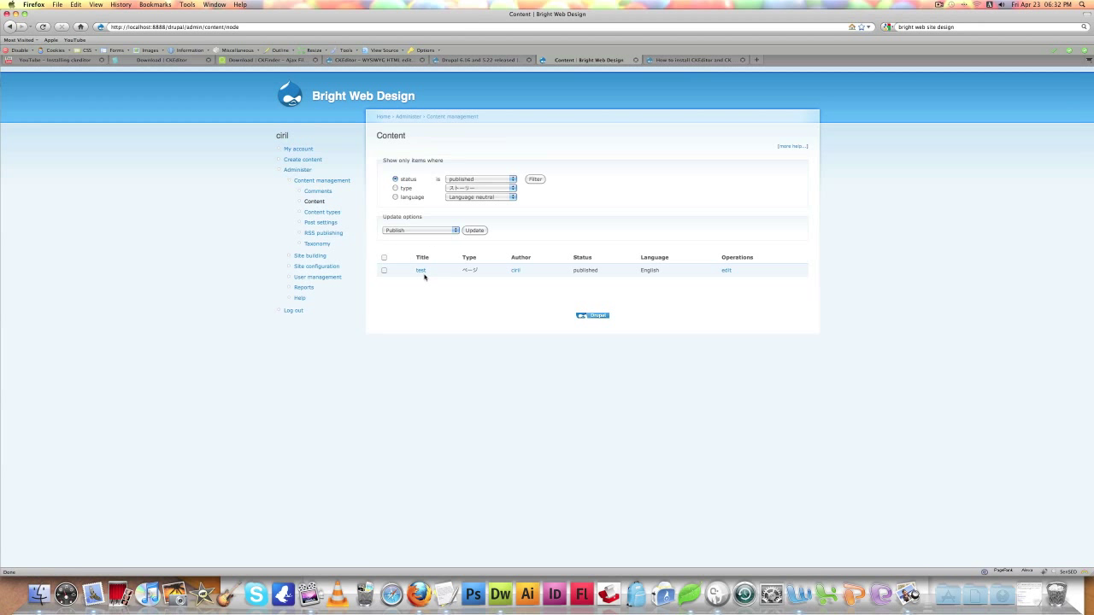
click(421, 271)
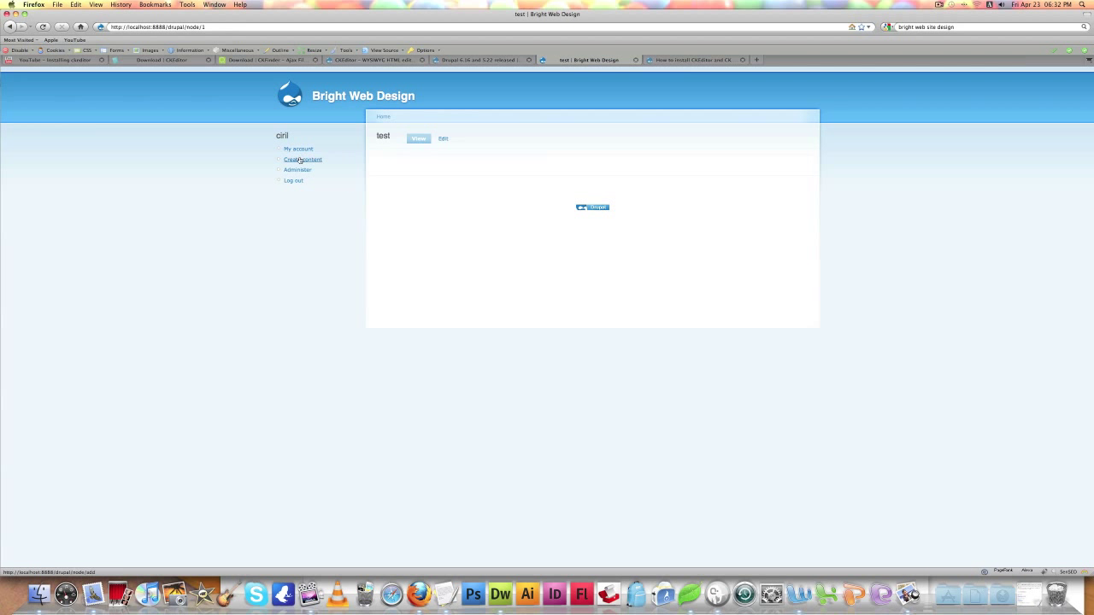
click(443, 139)
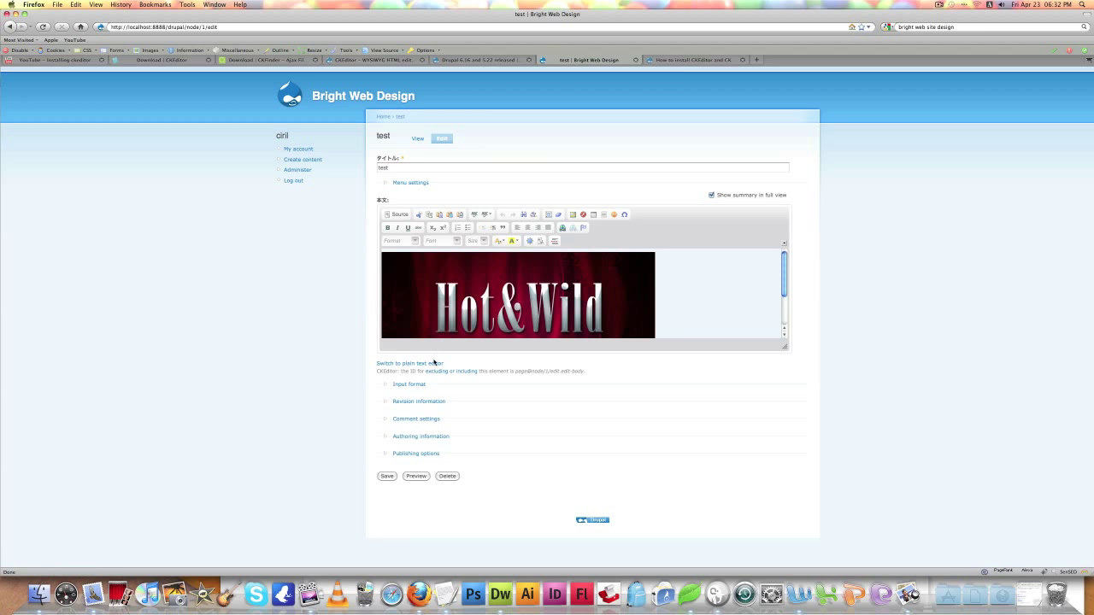
Step: Switch the body's input format to Full HTML and save the 'test' page
click(398, 384)
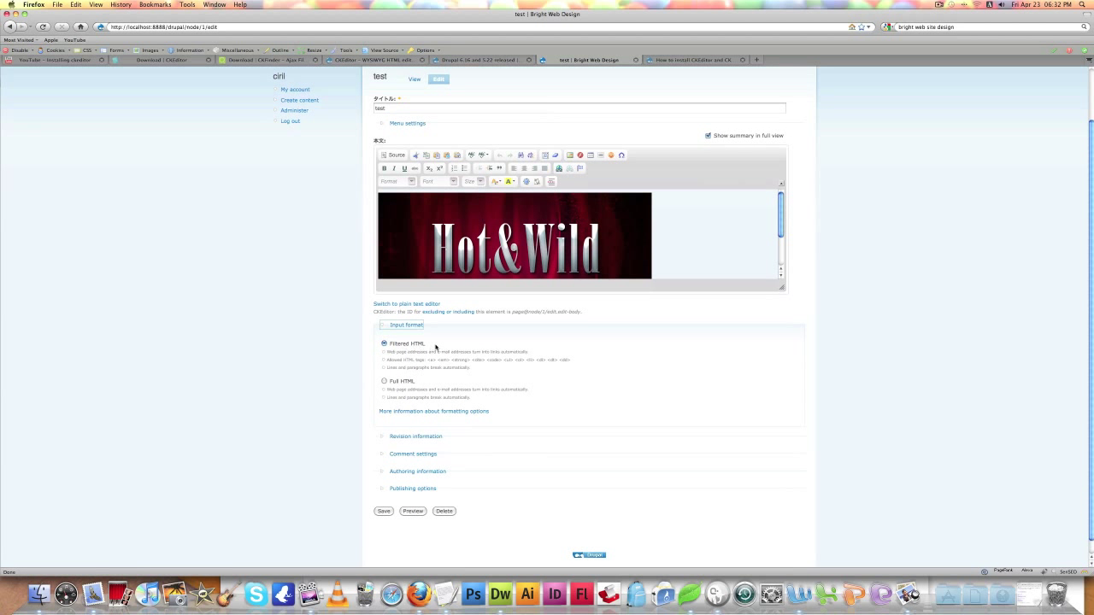
drag(436, 346, 389, 345)
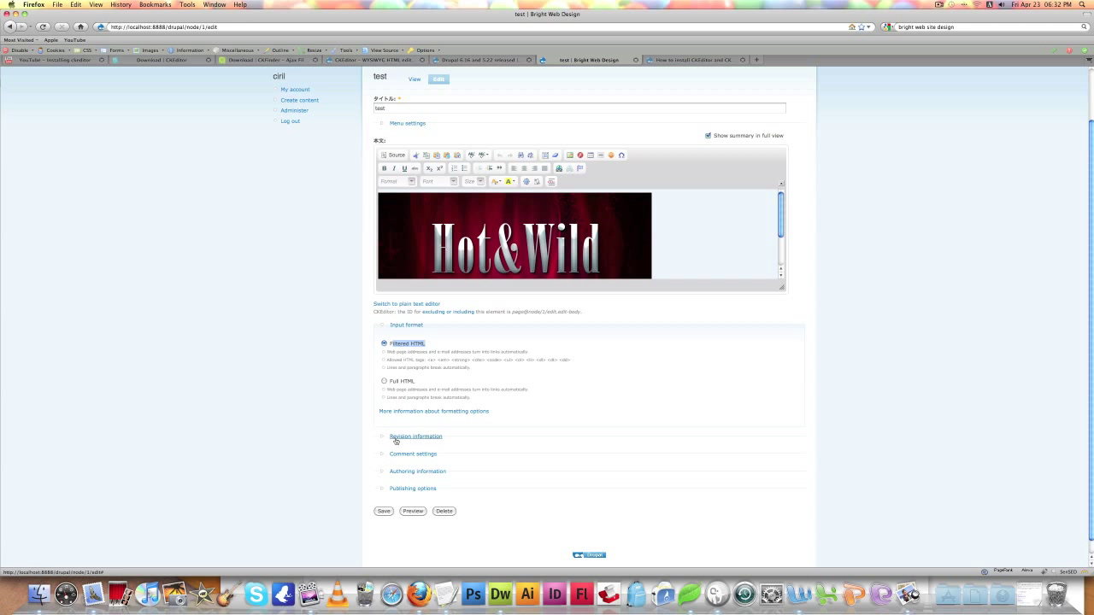
drag(427, 384, 389, 387)
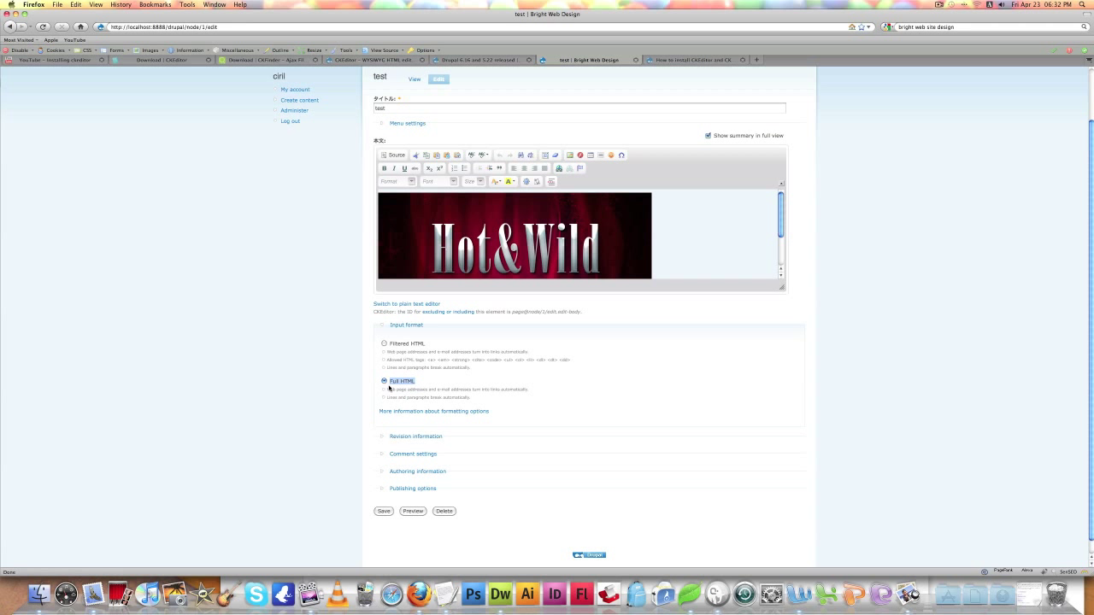
click(384, 511)
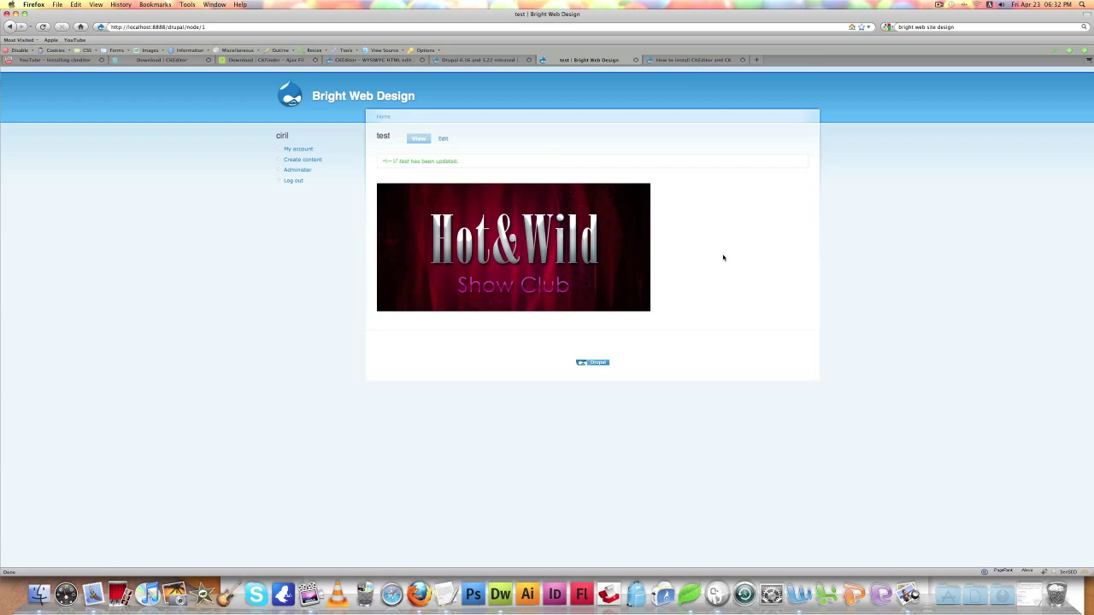
click(442, 138)
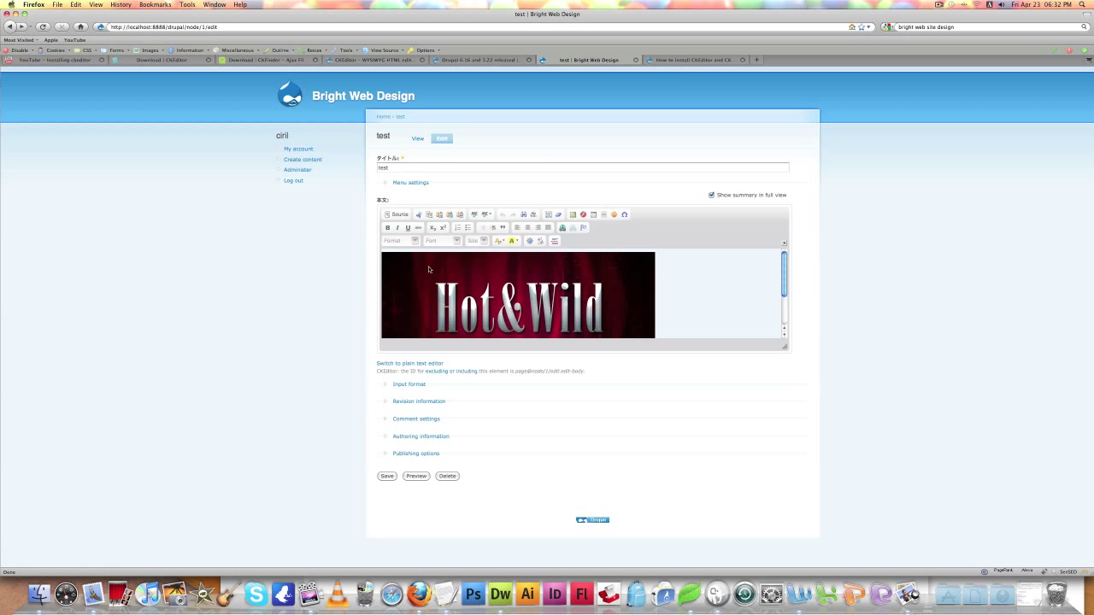
click(384, 385)
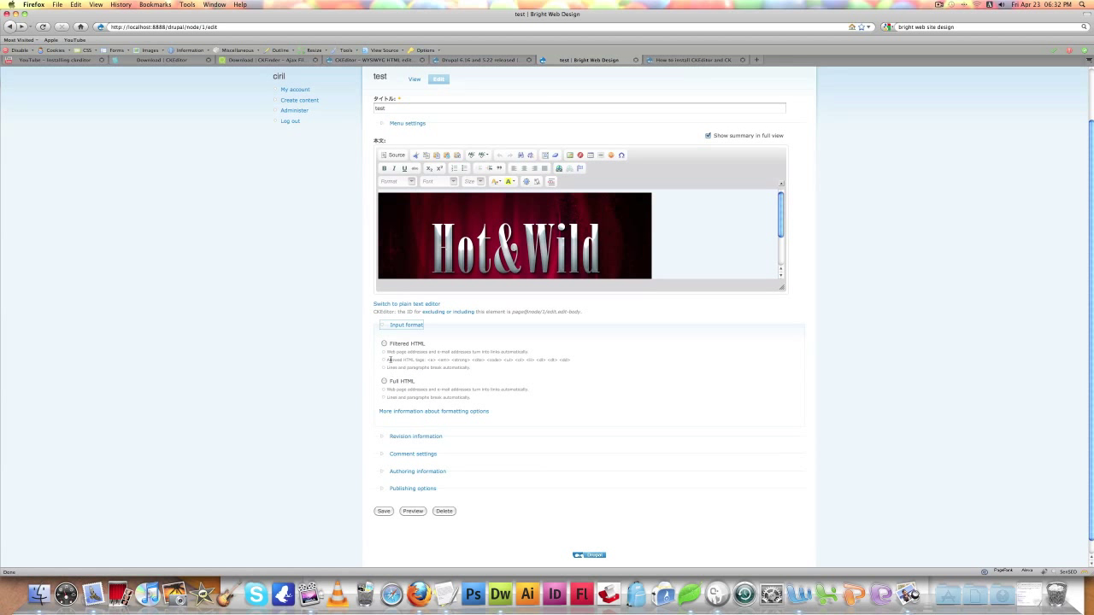
click(385, 345)
click(386, 500)
mouse_move(458, 162)
mouse_down()
mouse_move(392, 161)
mouse_move(456, 161)
mouse_up()
click(441, 139)
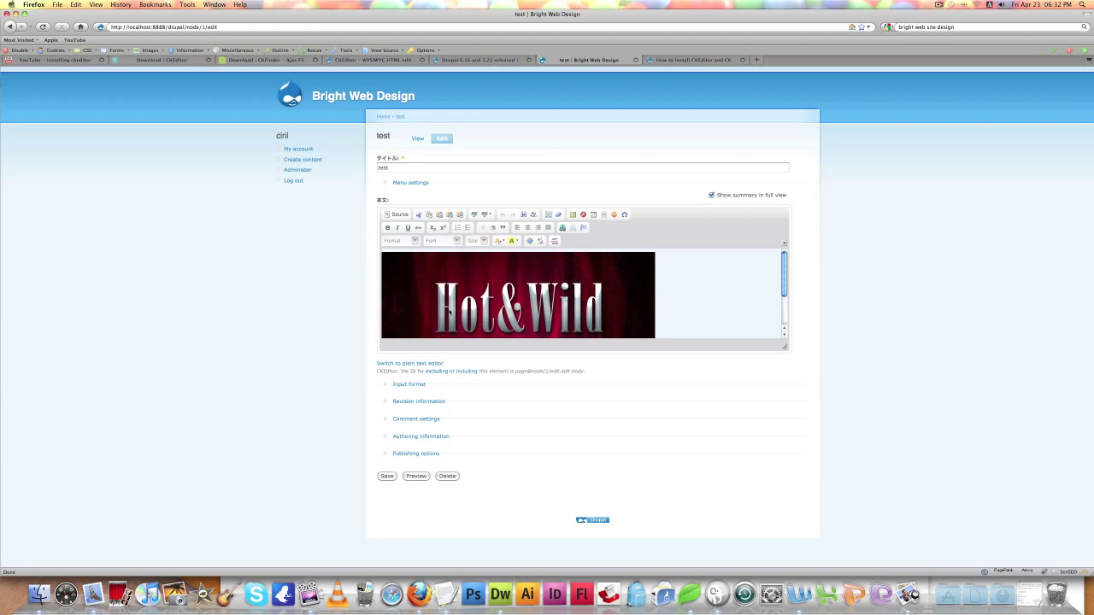
click(395, 384)
click(385, 440)
scroll(417, 446, down, 2)
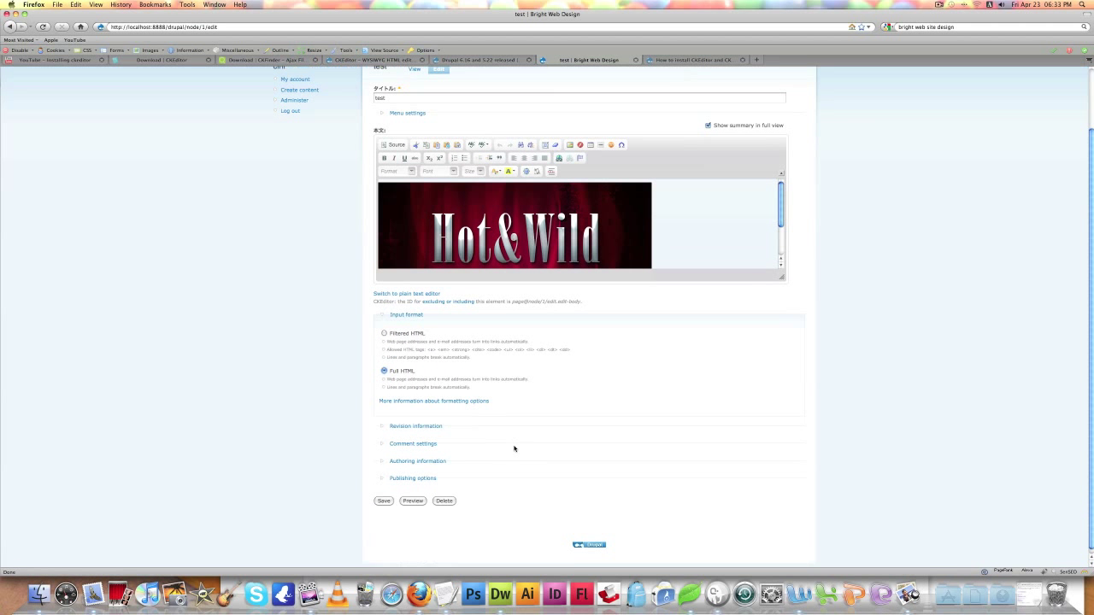
click(384, 495)
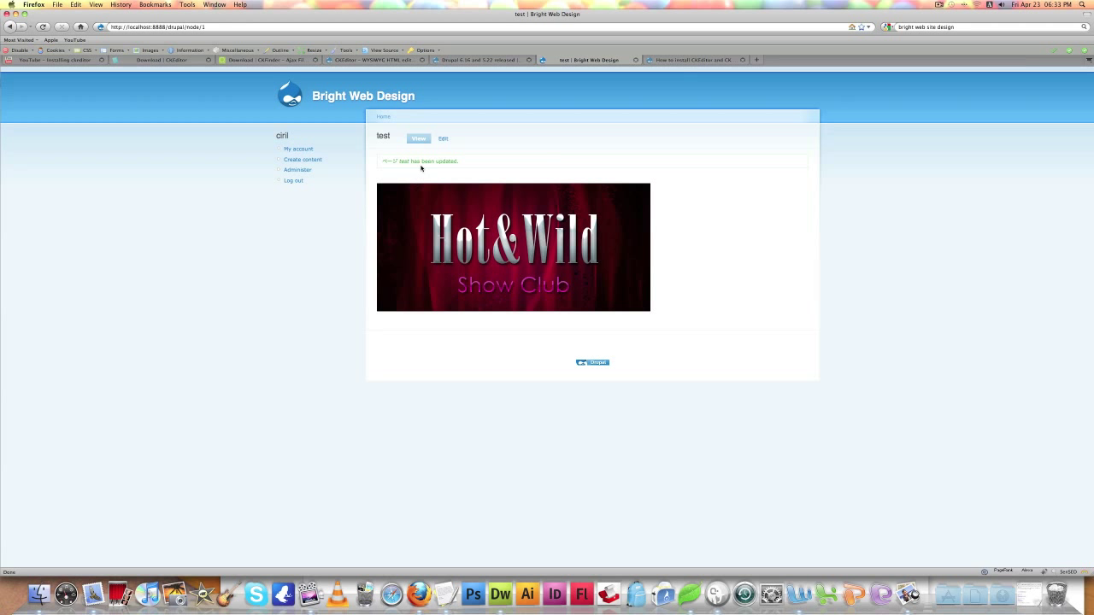